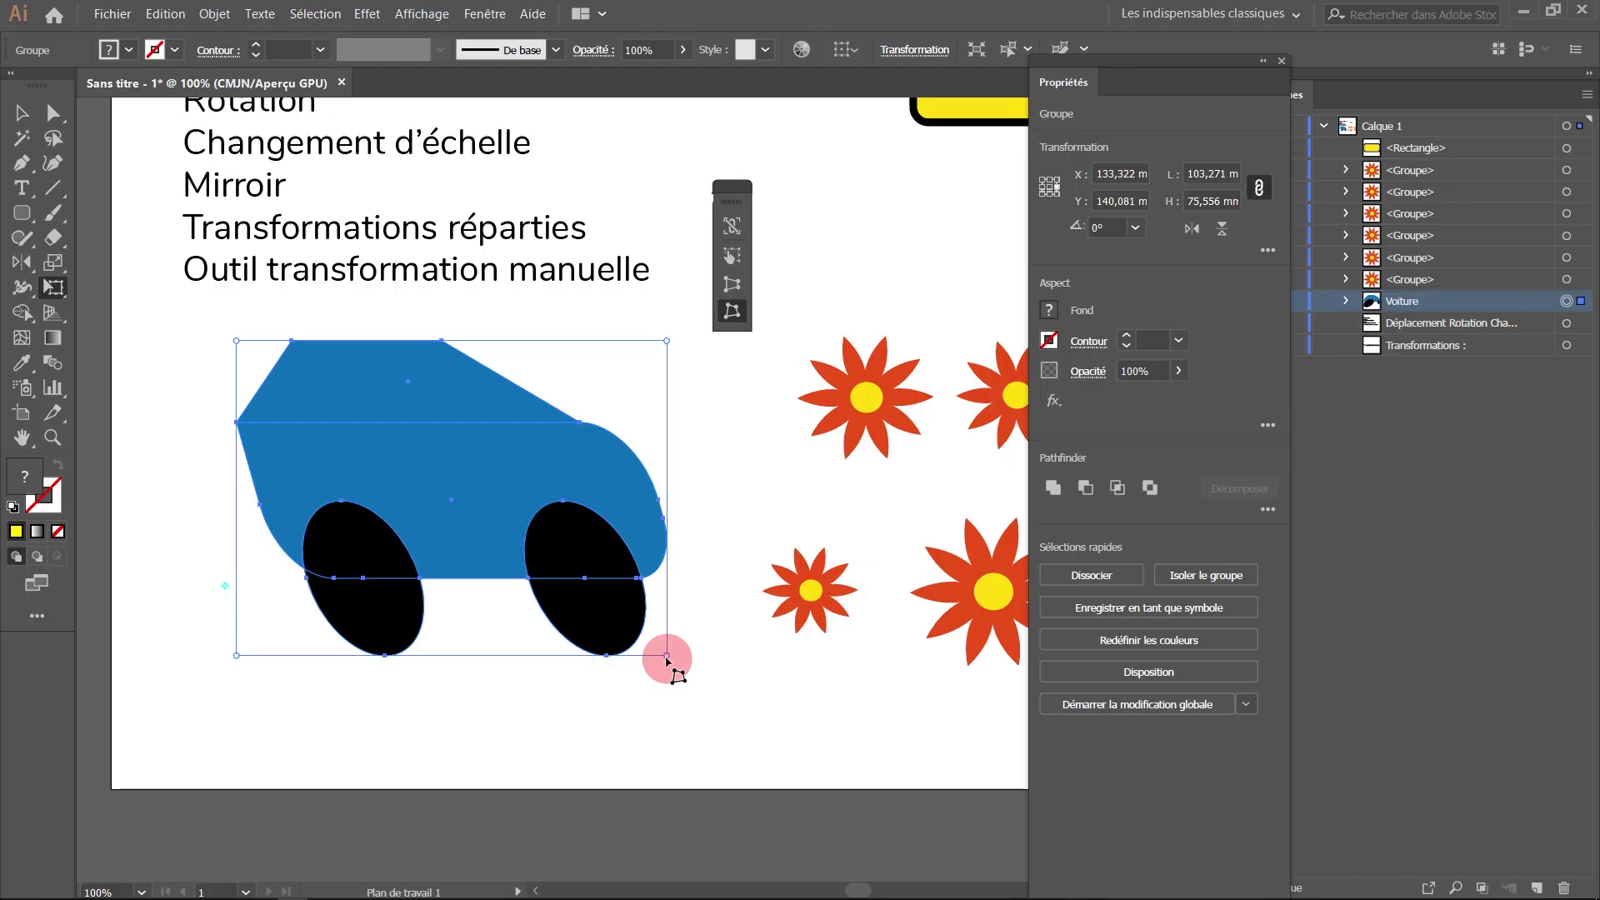
Skew the car group in perspective, then pan over to the third flower column.
{"action": "left_click_drag", "start_coordinate": [667, 661], "coordinate": [664, 548]}
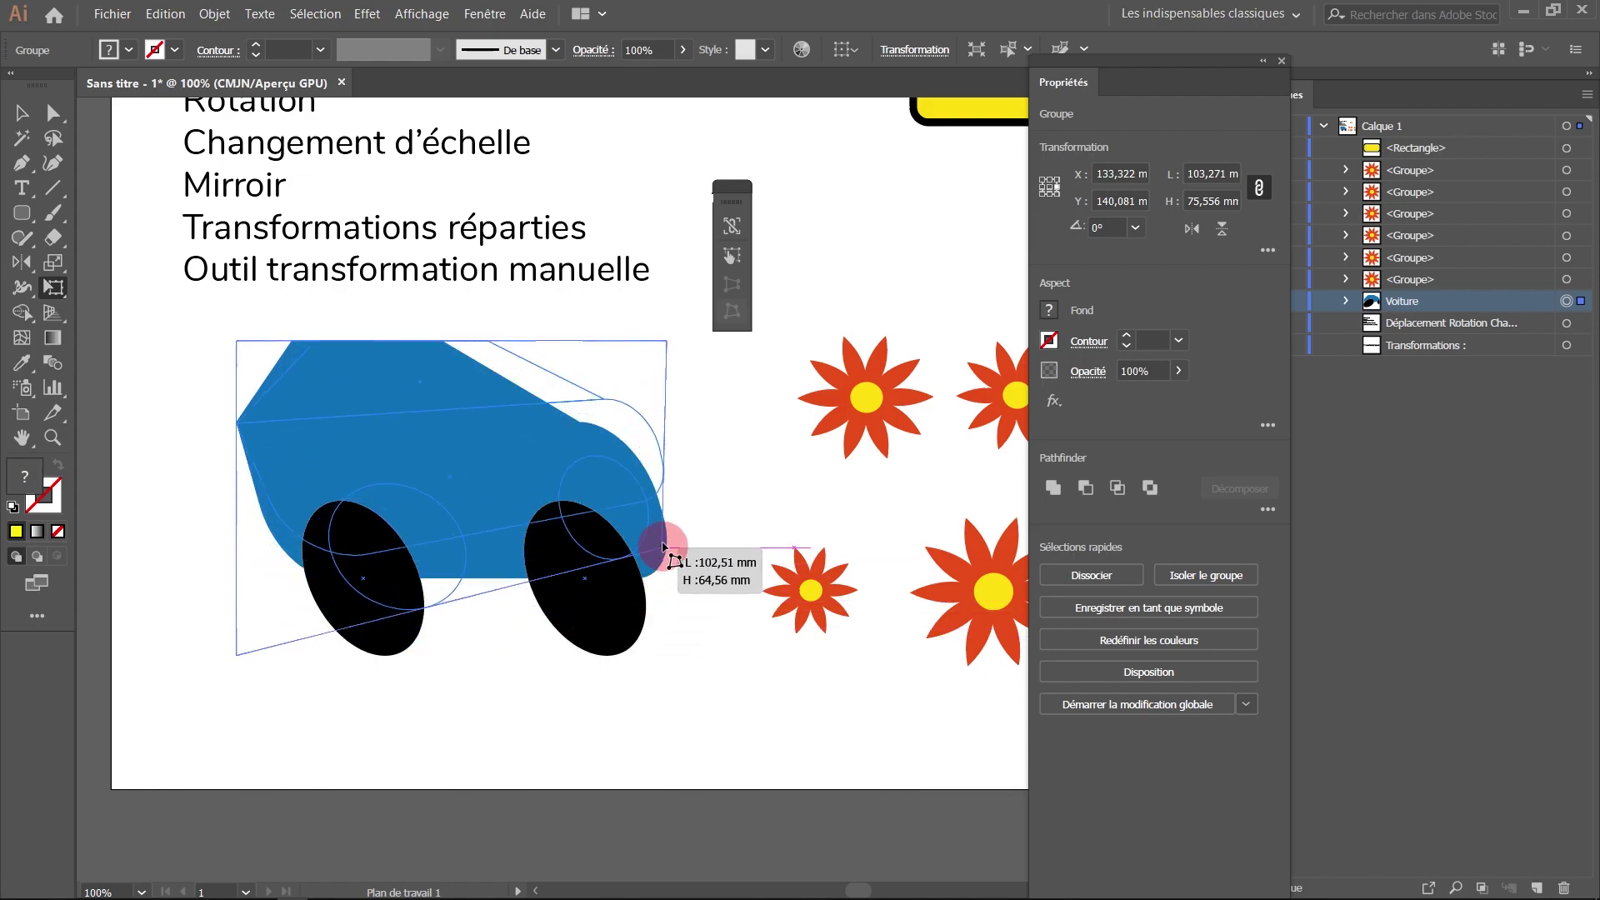
{"action": "left_click_drag", "start_coordinate": [664, 548], "coordinate": [512, 658]}
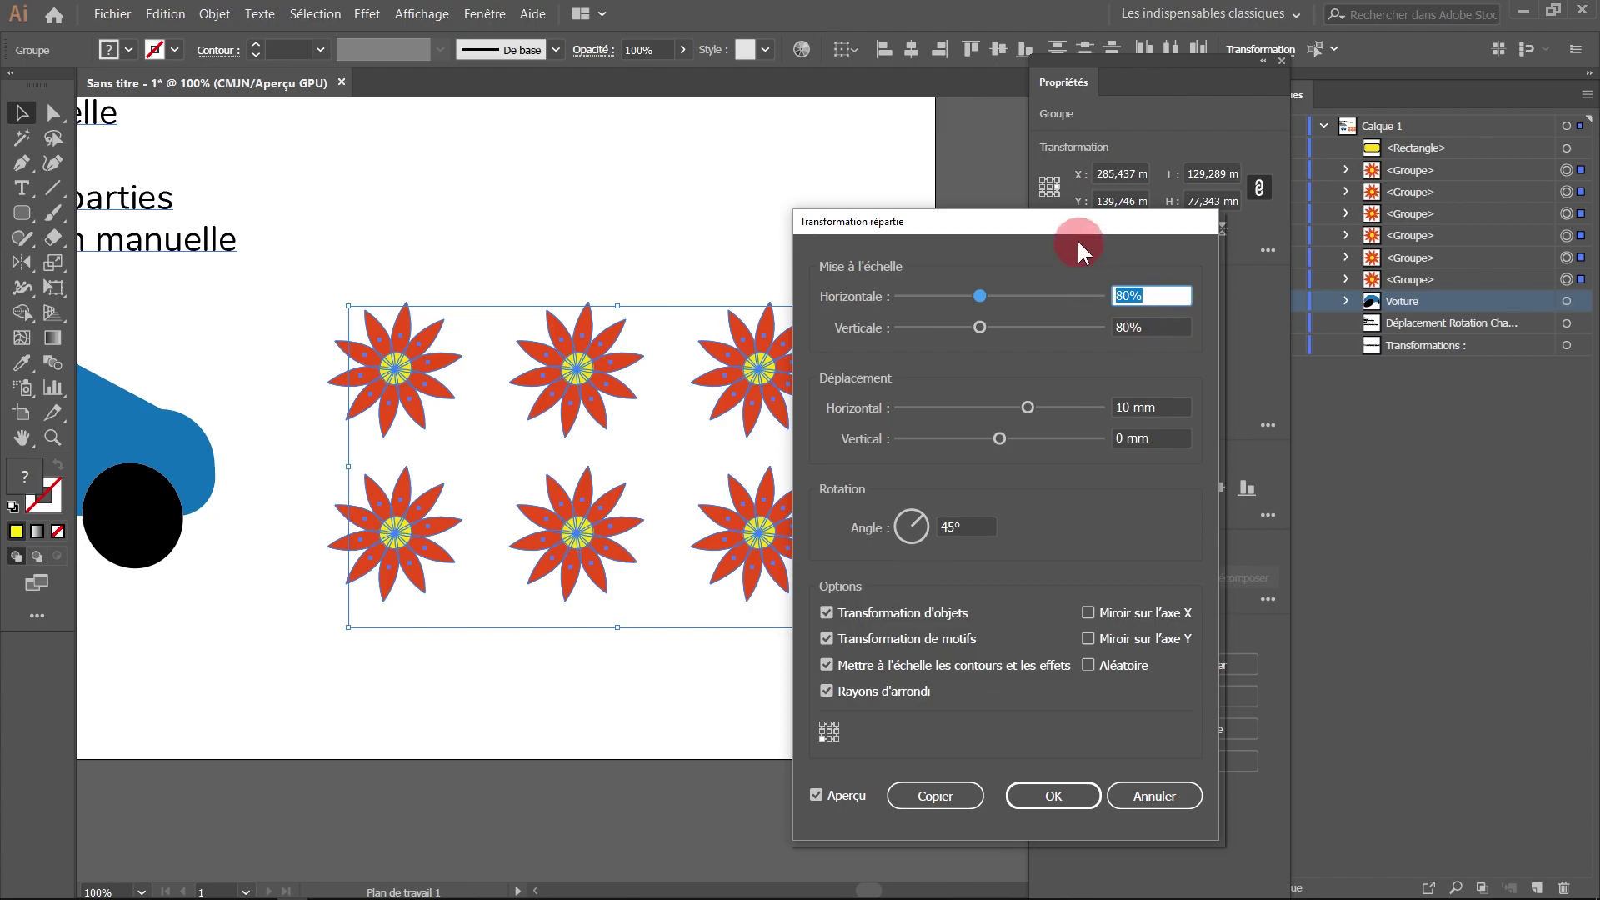
{"action": "left_click_drag", "start_coordinate": [1076, 238], "coordinate": [1227, 196]}
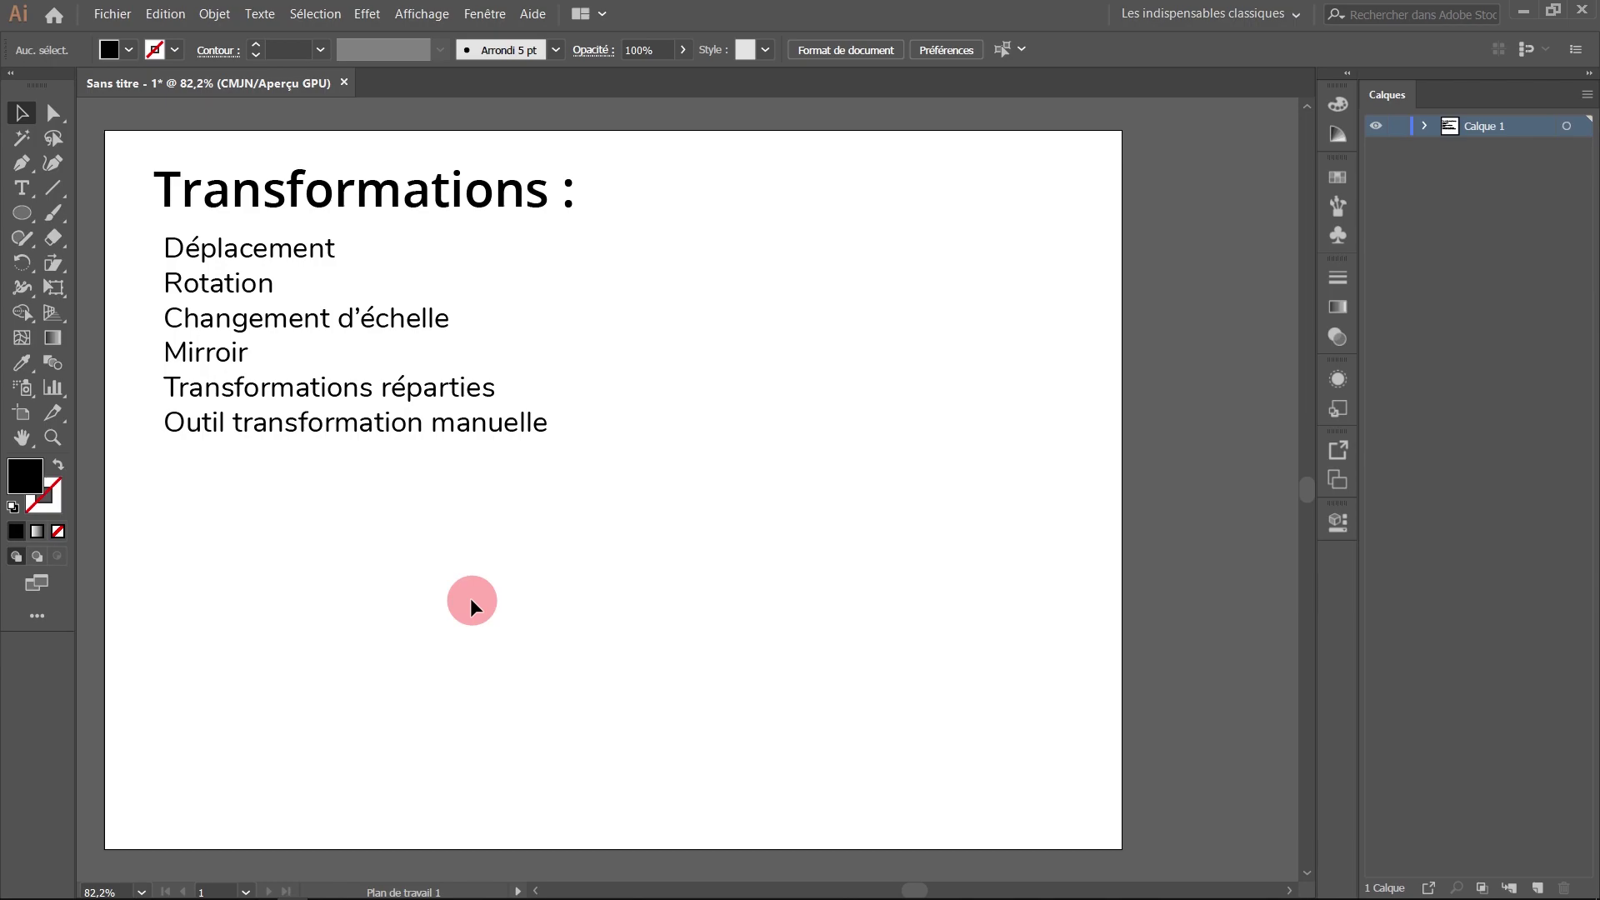
Select the Rectangle tool and try a dark red fill from the fill swatches.
{"action": "left_click", "coordinate": [20, 213]}
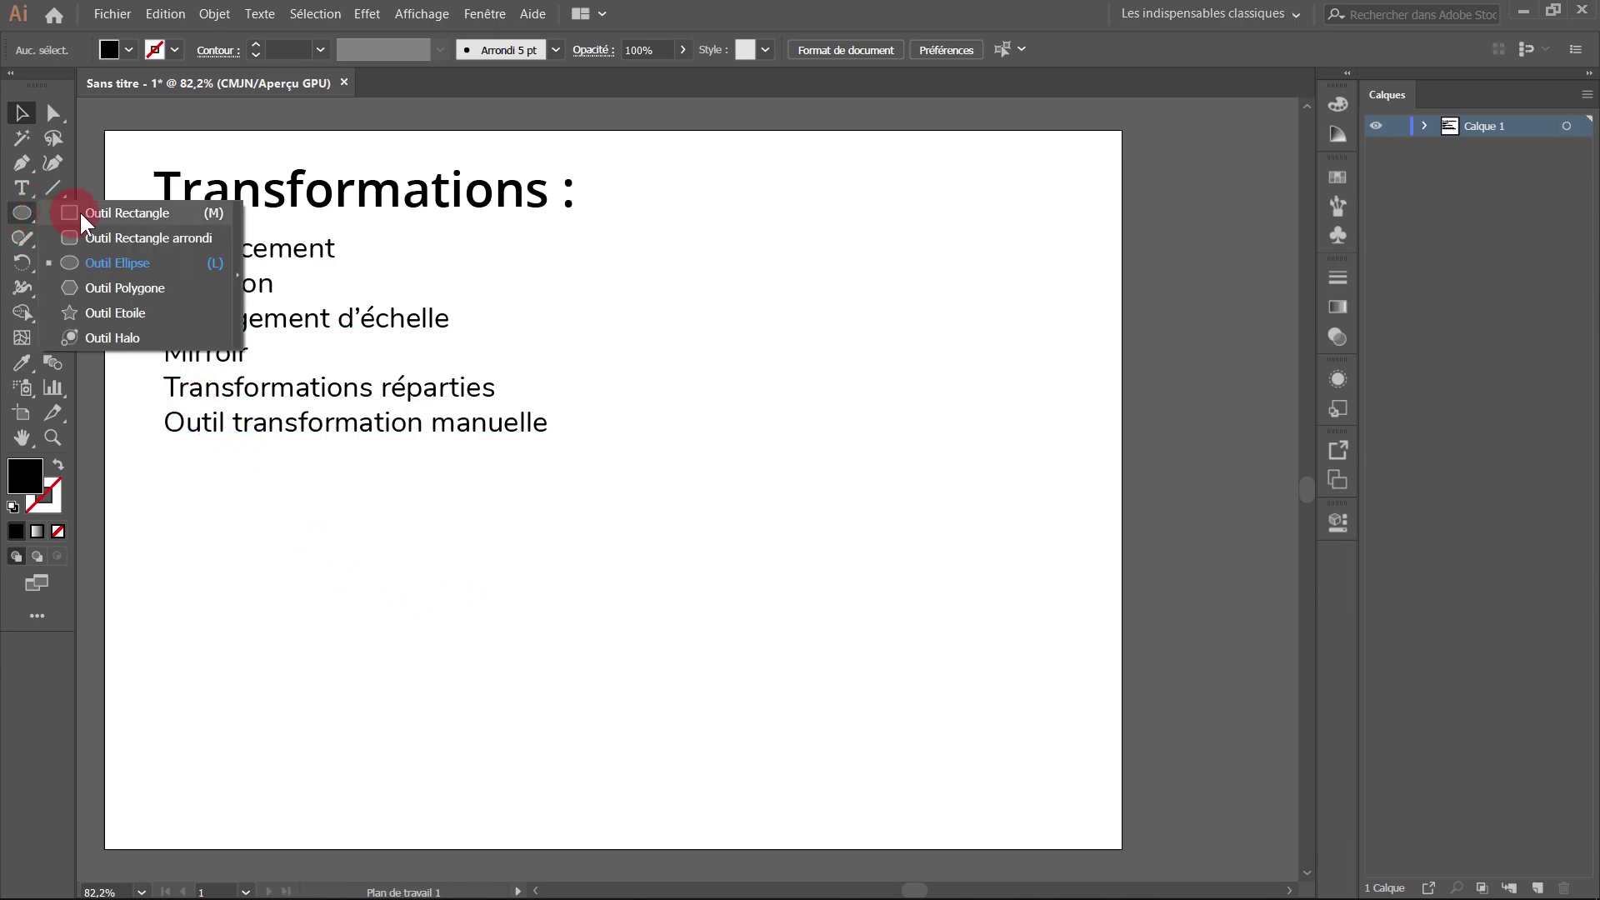
{"action": "left_click", "coordinate": [101, 212]}
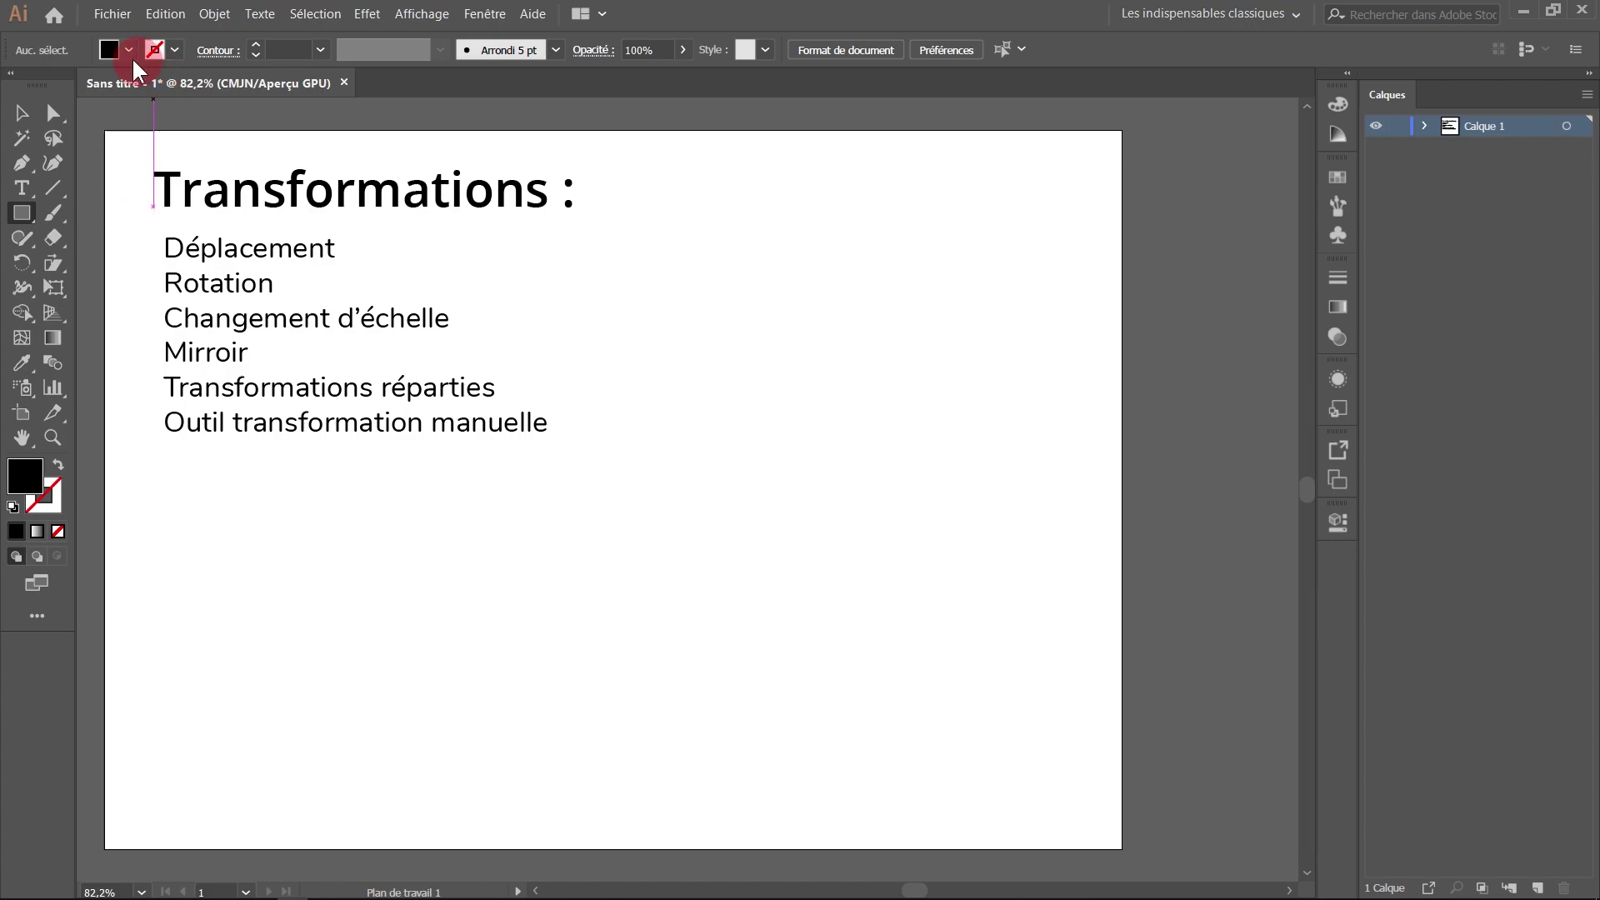
{"action": "left_click", "coordinate": [111, 50]}
{"action": "left_click", "coordinate": [169, 115]}
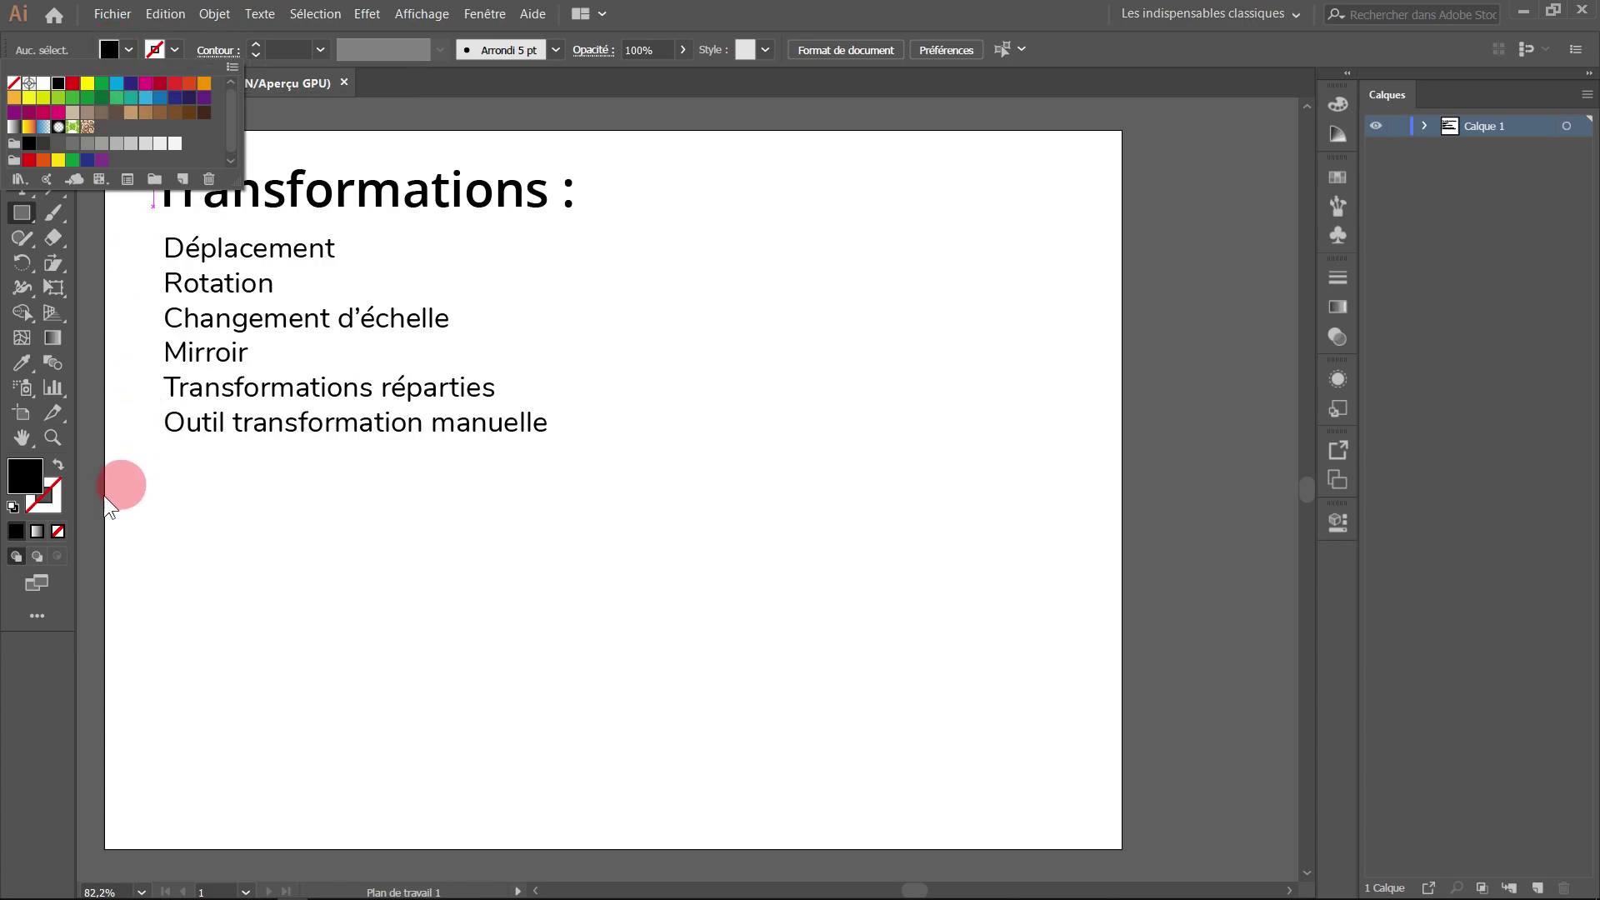
{"action": "left_click", "coordinate": [25, 468]}
Enlarge the Nuancier panel, pick a blue fill, and start a wide rectangle.
{"action": "left_click", "coordinate": [1338, 177]}
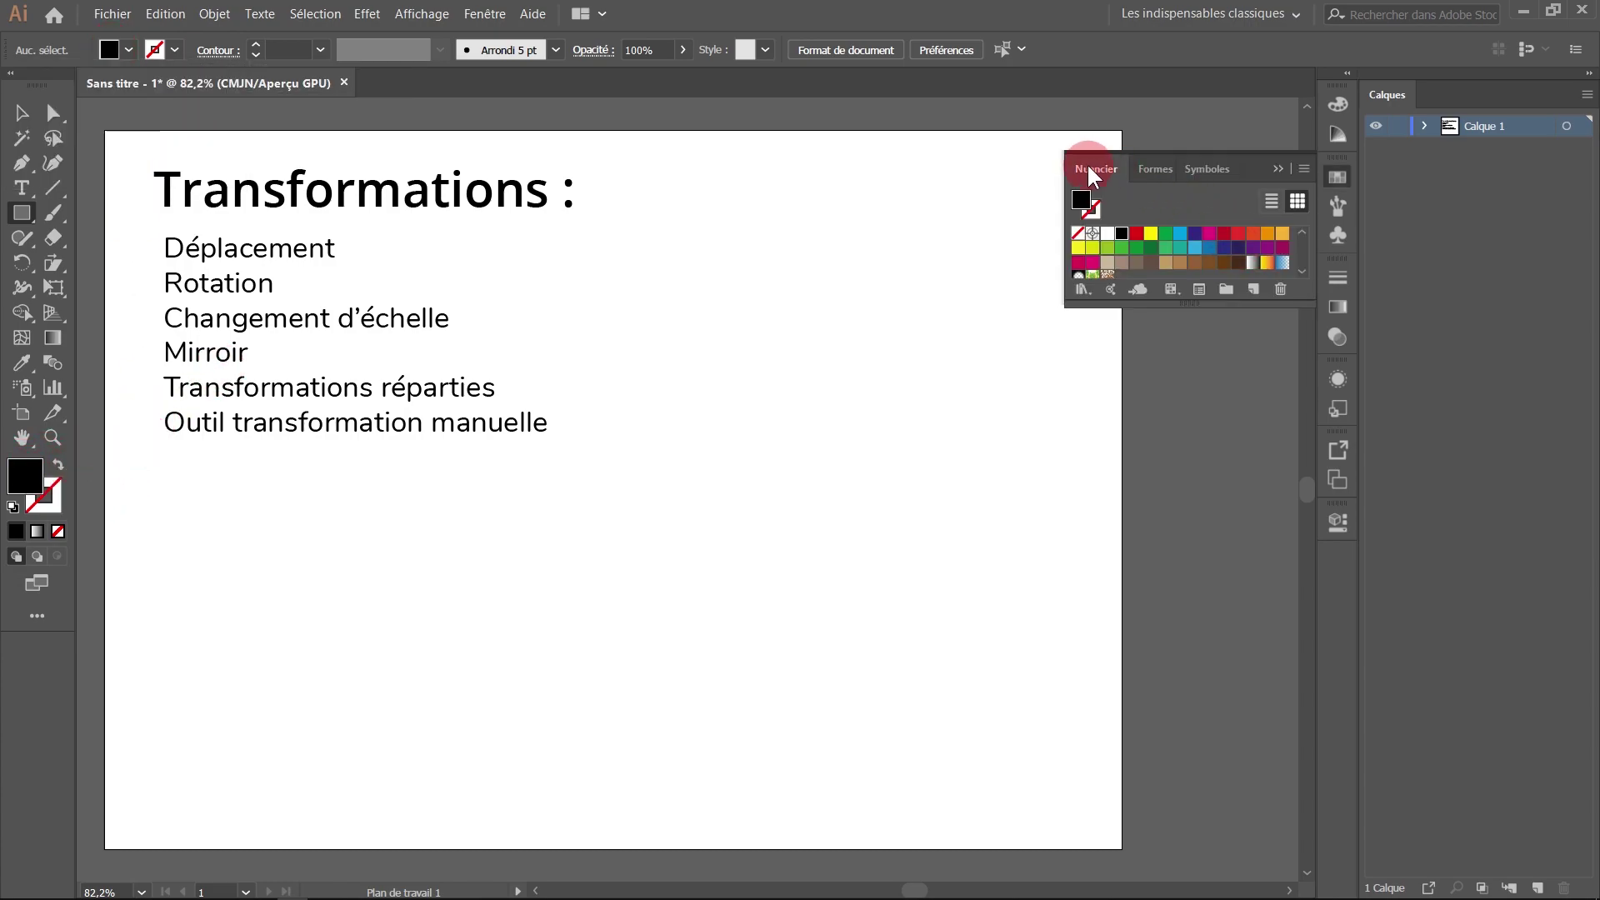
{"action": "left_click_drag", "start_coordinate": [1111, 180], "coordinate": [1100, 178]}
{"action": "left_click_drag", "start_coordinate": [1190, 304], "coordinate": [1190, 392]}
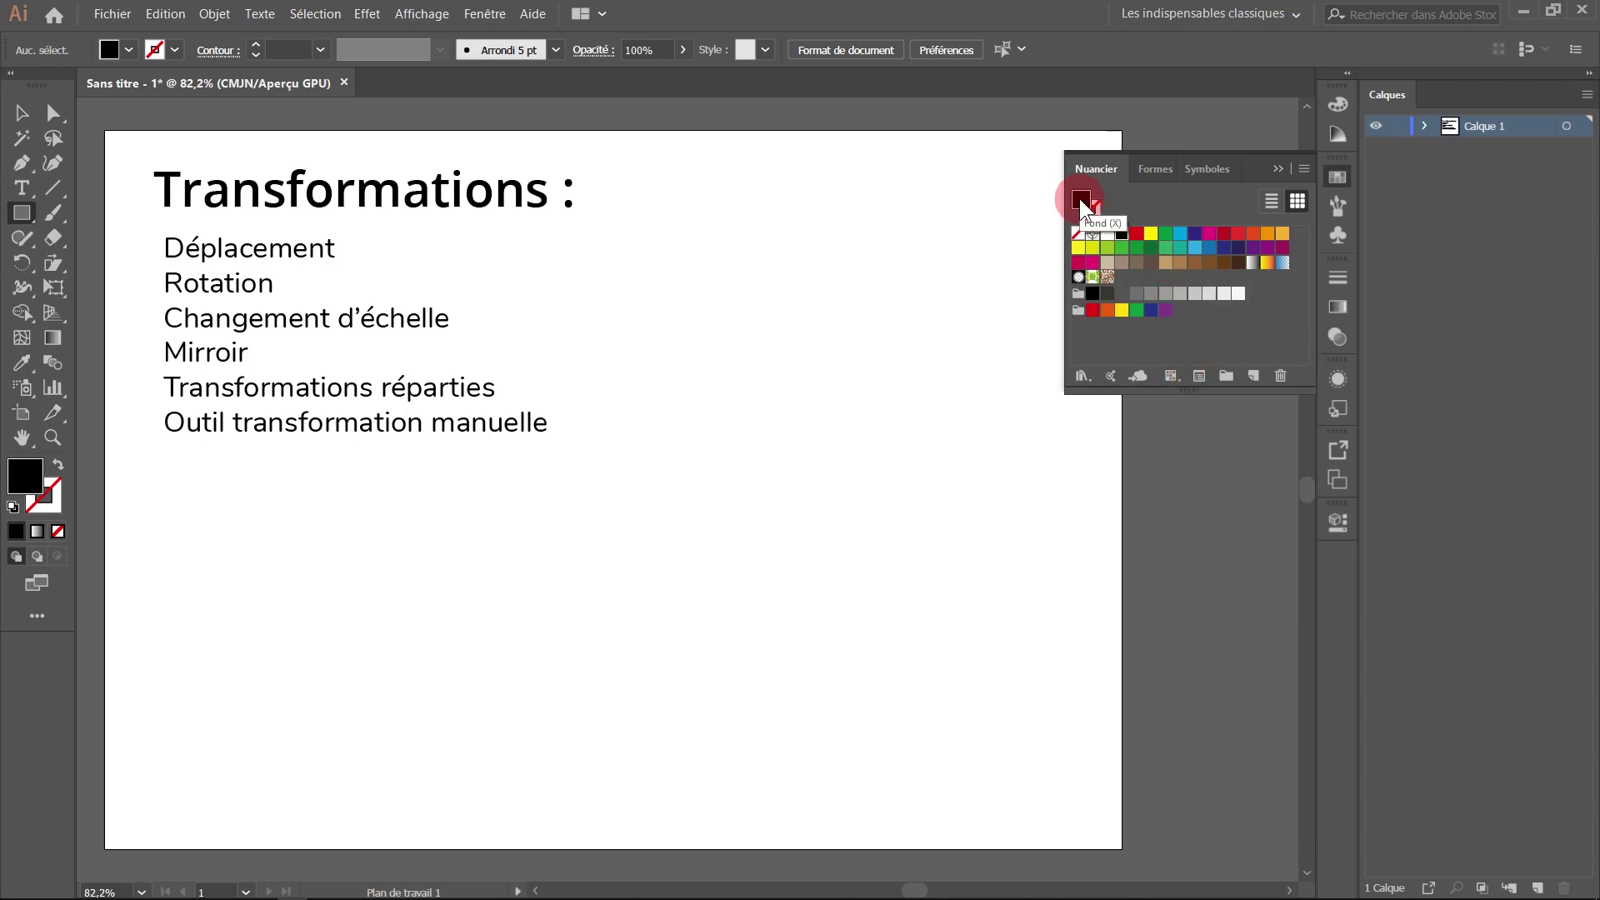
{"action": "left_click", "coordinate": [1209, 248]}
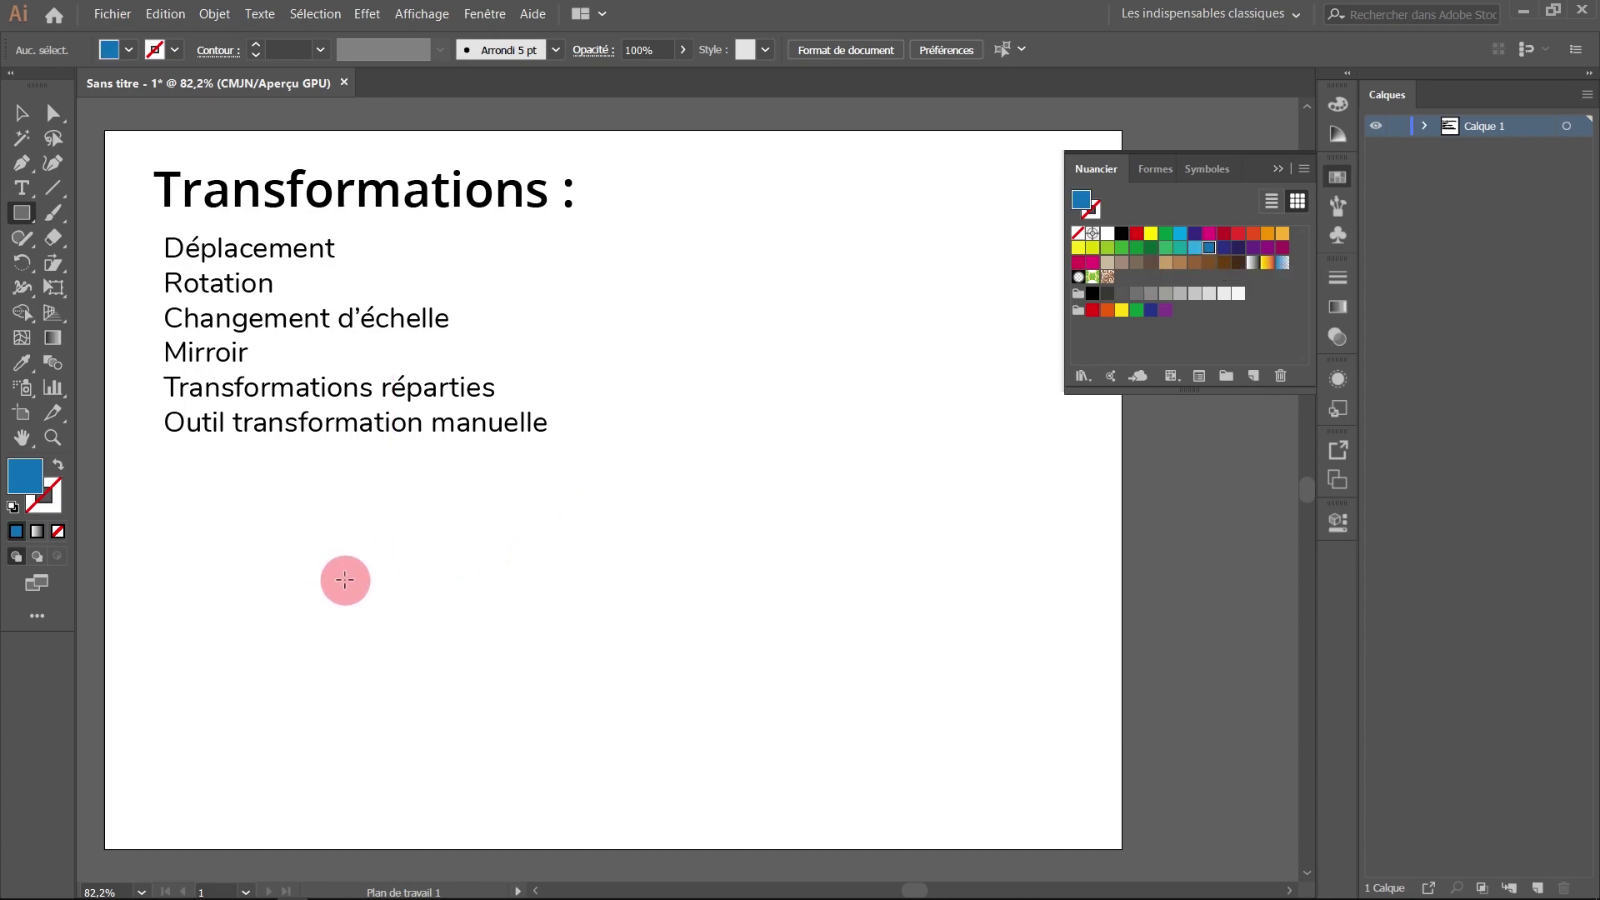
{"action": "left_click_drag", "start_coordinate": [345, 580], "coordinate": [625, 663]}
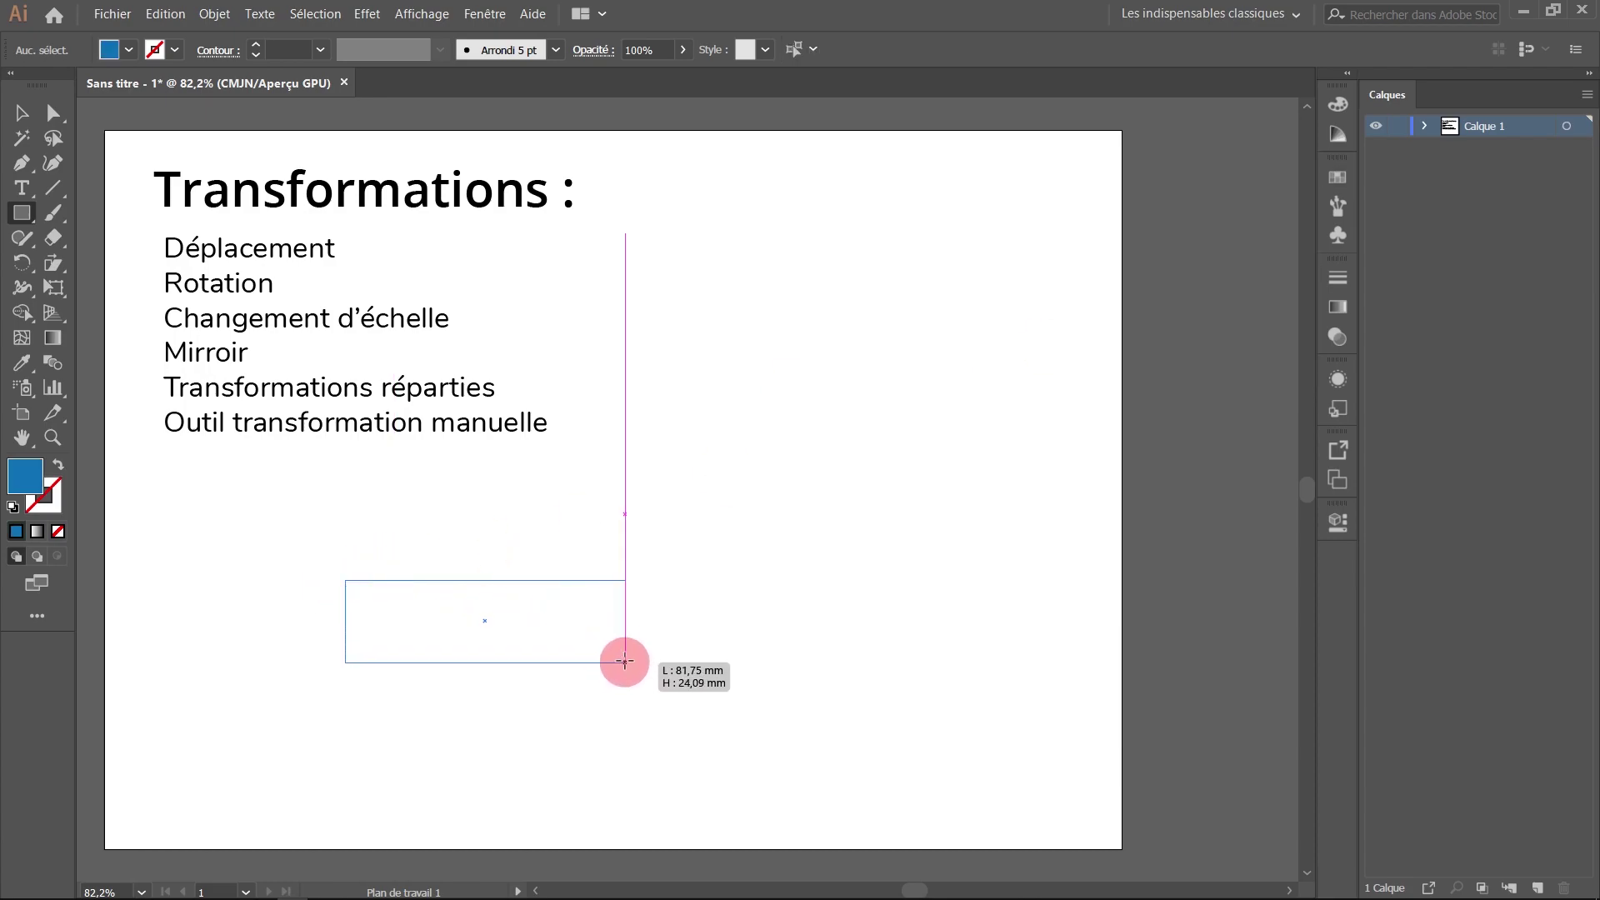
Finish the wide blue base and add a narrower 48,9 × 9,98 mm rectangle on top.
{"action": "left_click_drag", "start_coordinate": [625, 663], "coordinate": [614, 657]}
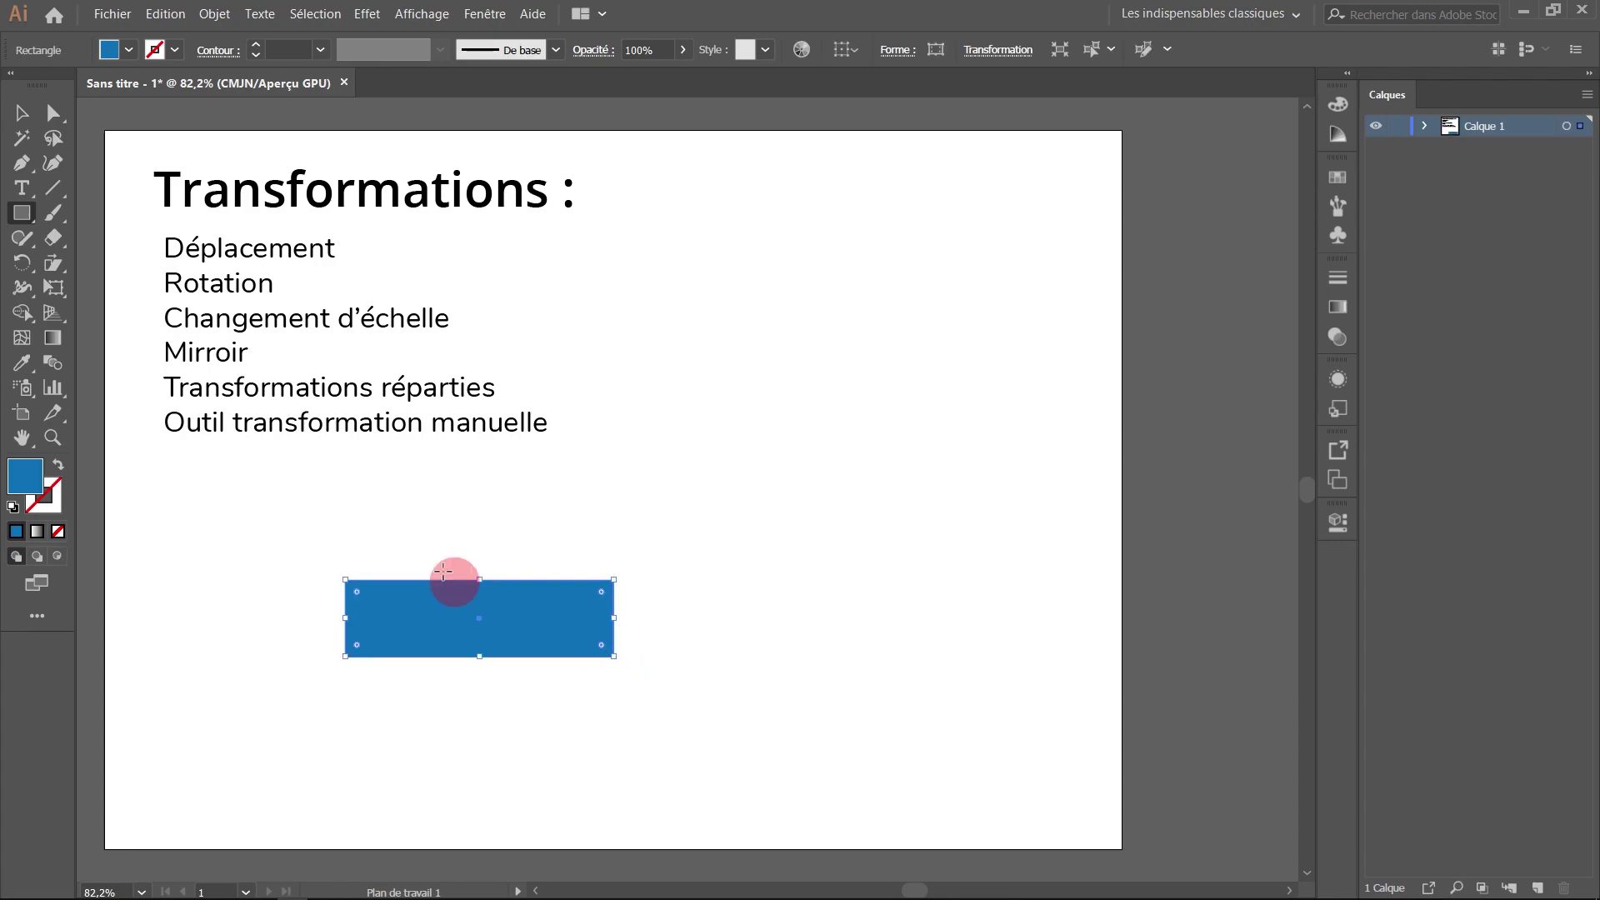
{"action": "left_click_drag", "start_coordinate": [398, 541], "coordinate": [576, 579]}
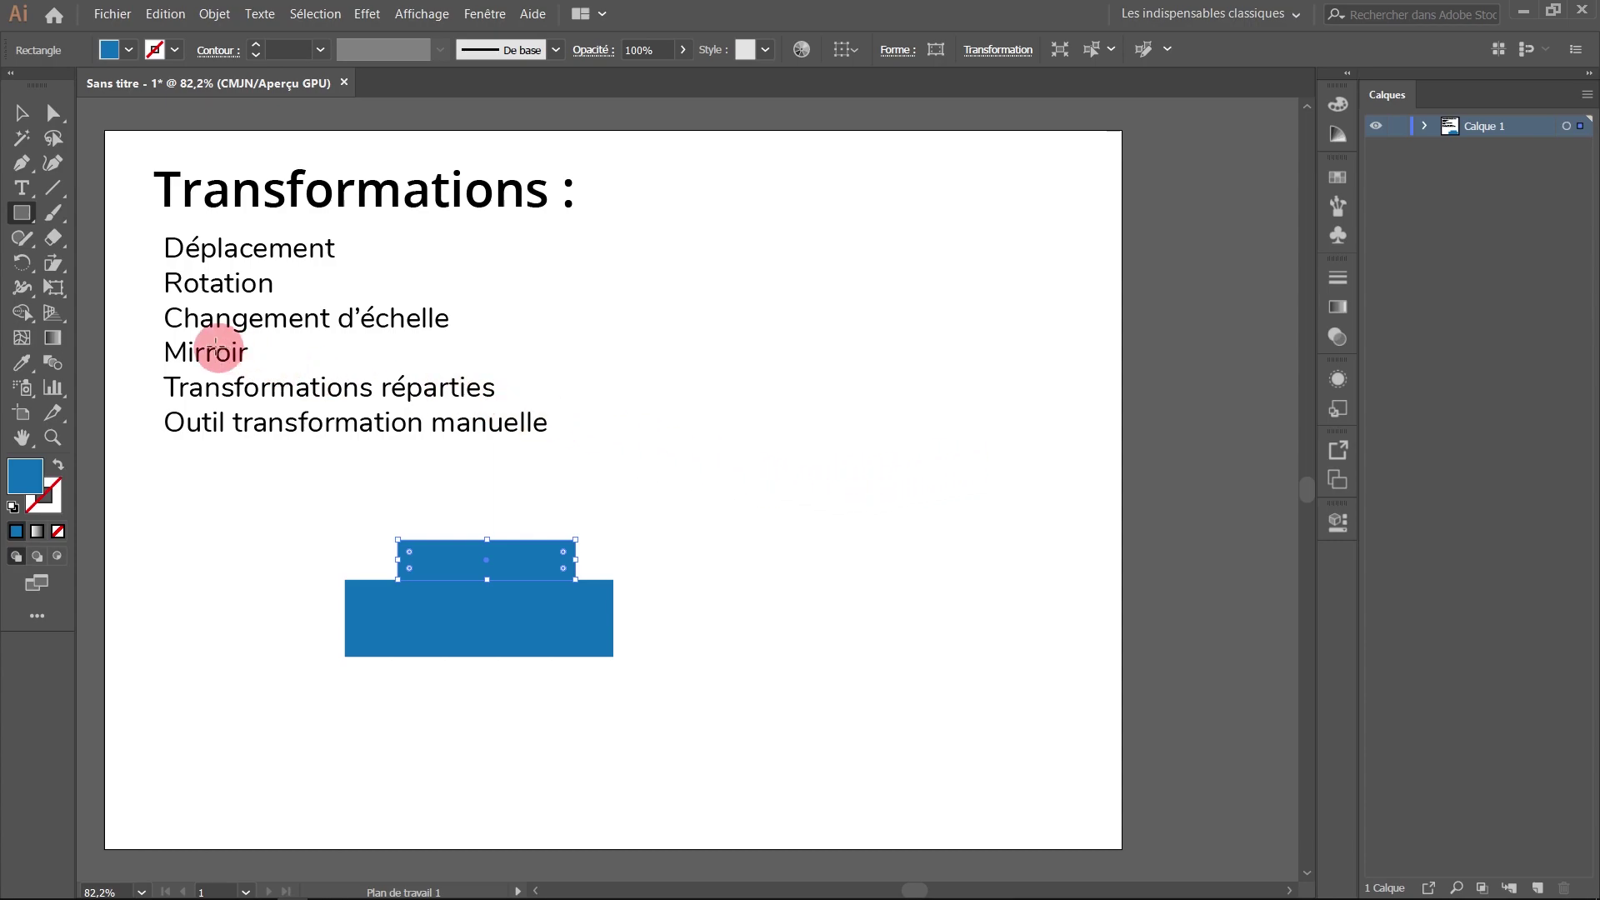
{"action": "left_click", "coordinate": [58, 115]}
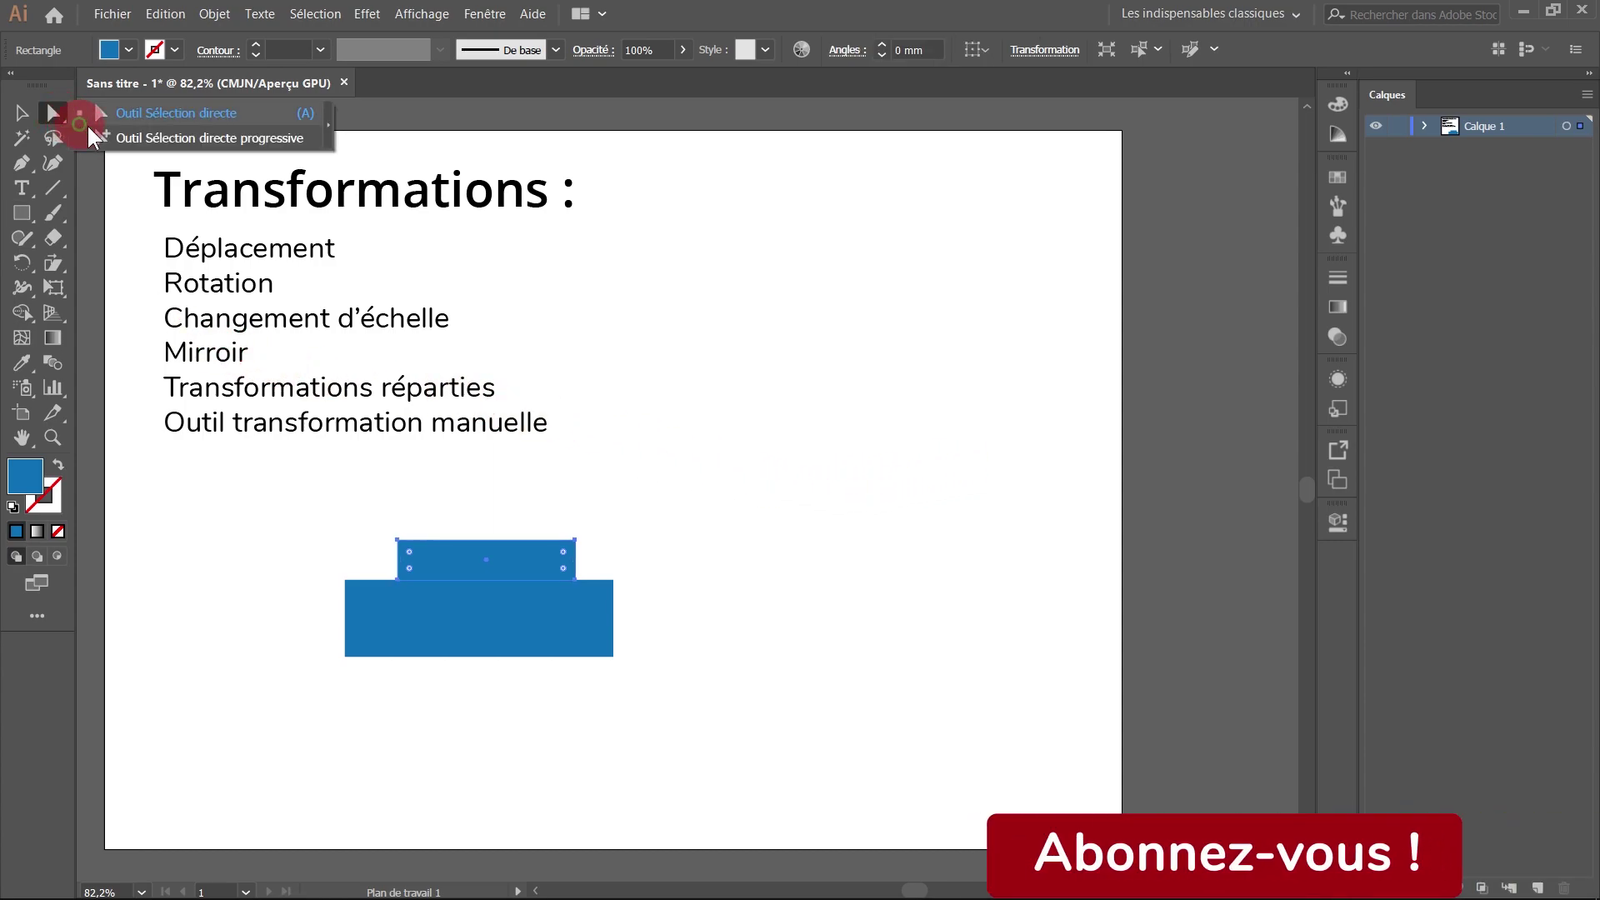
{"action": "left_click", "coordinate": [128, 115]}
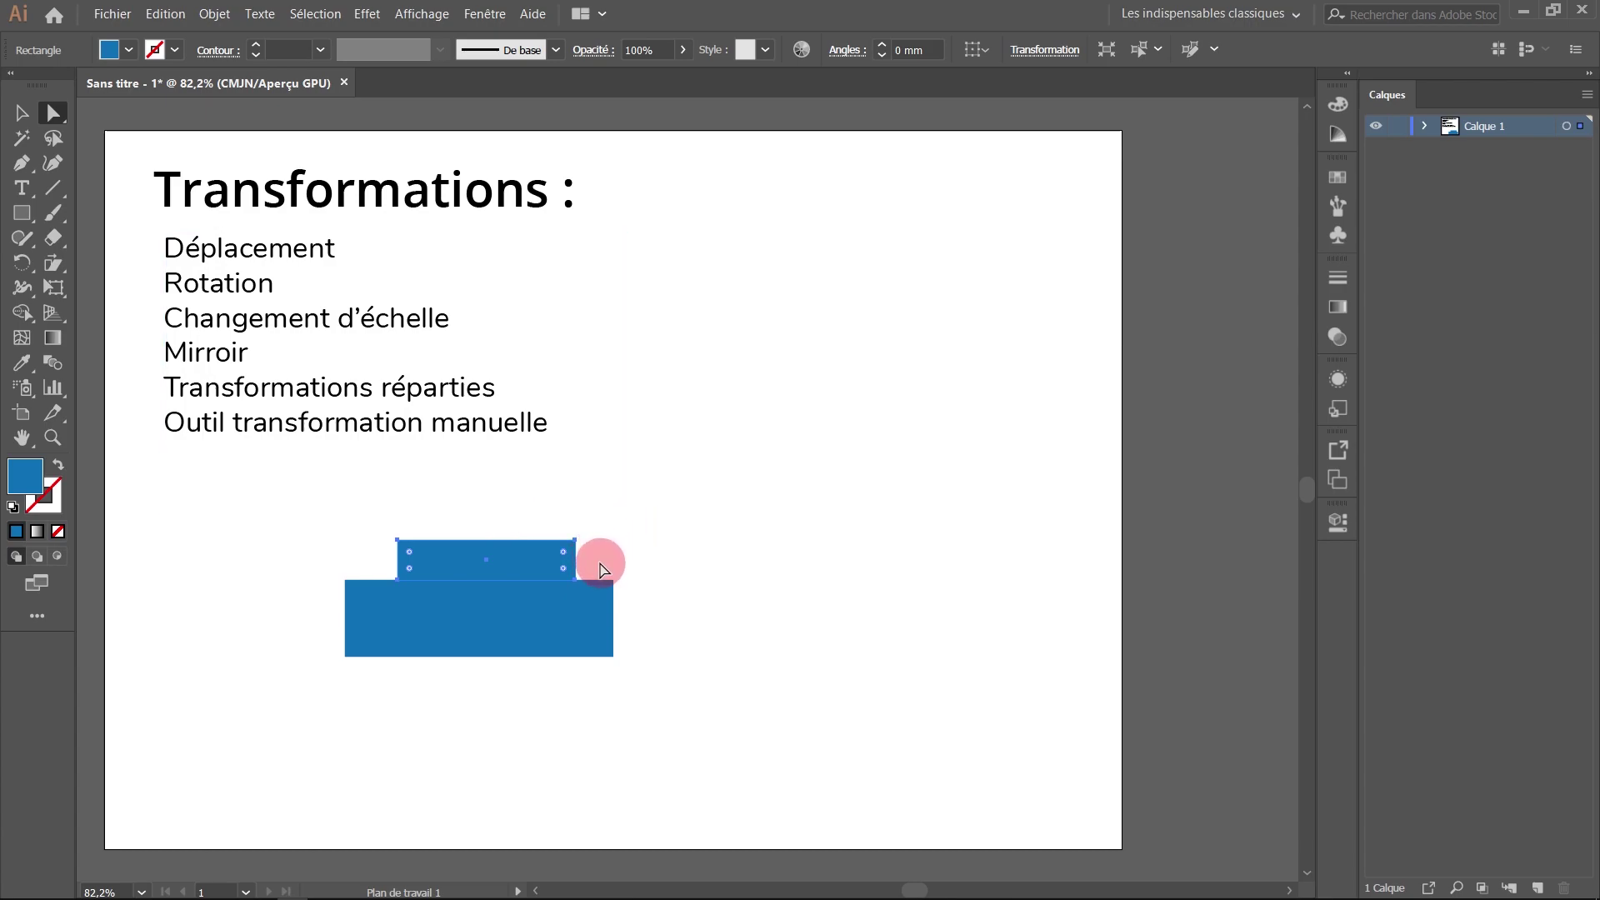
Zoom to 200% and drag the top rectangle's lower-left anchor left to slant the rear.
{"action": "scroll", "coordinate": [611, 561], "scroll_direction": "up", "scroll_amount": 2}
{"action": "scroll", "coordinate": [561, 572], "scroll_direction": "up", "scroll_amount": 1}
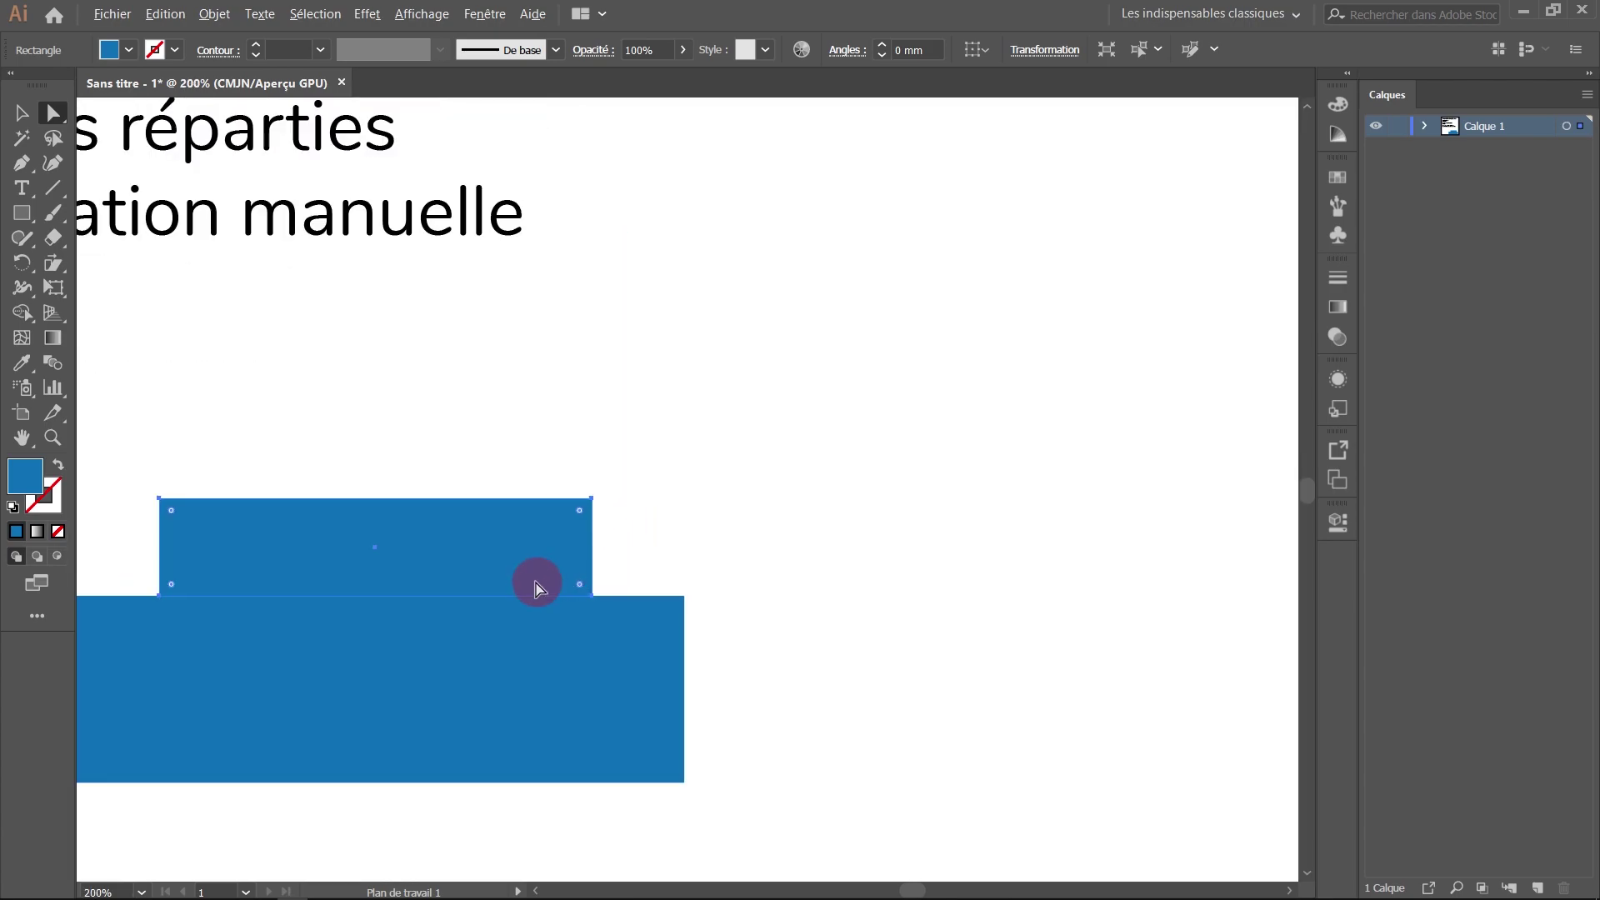
{"action": "mouse_move", "coordinate": [533, 578]}
{"action": "left_mouse_down"}
{"action": "mouse_move", "coordinate": [865, 571]}
{"action": "mouse_move", "coordinate": [825, 522]}
{"action": "left_mouse_up"}
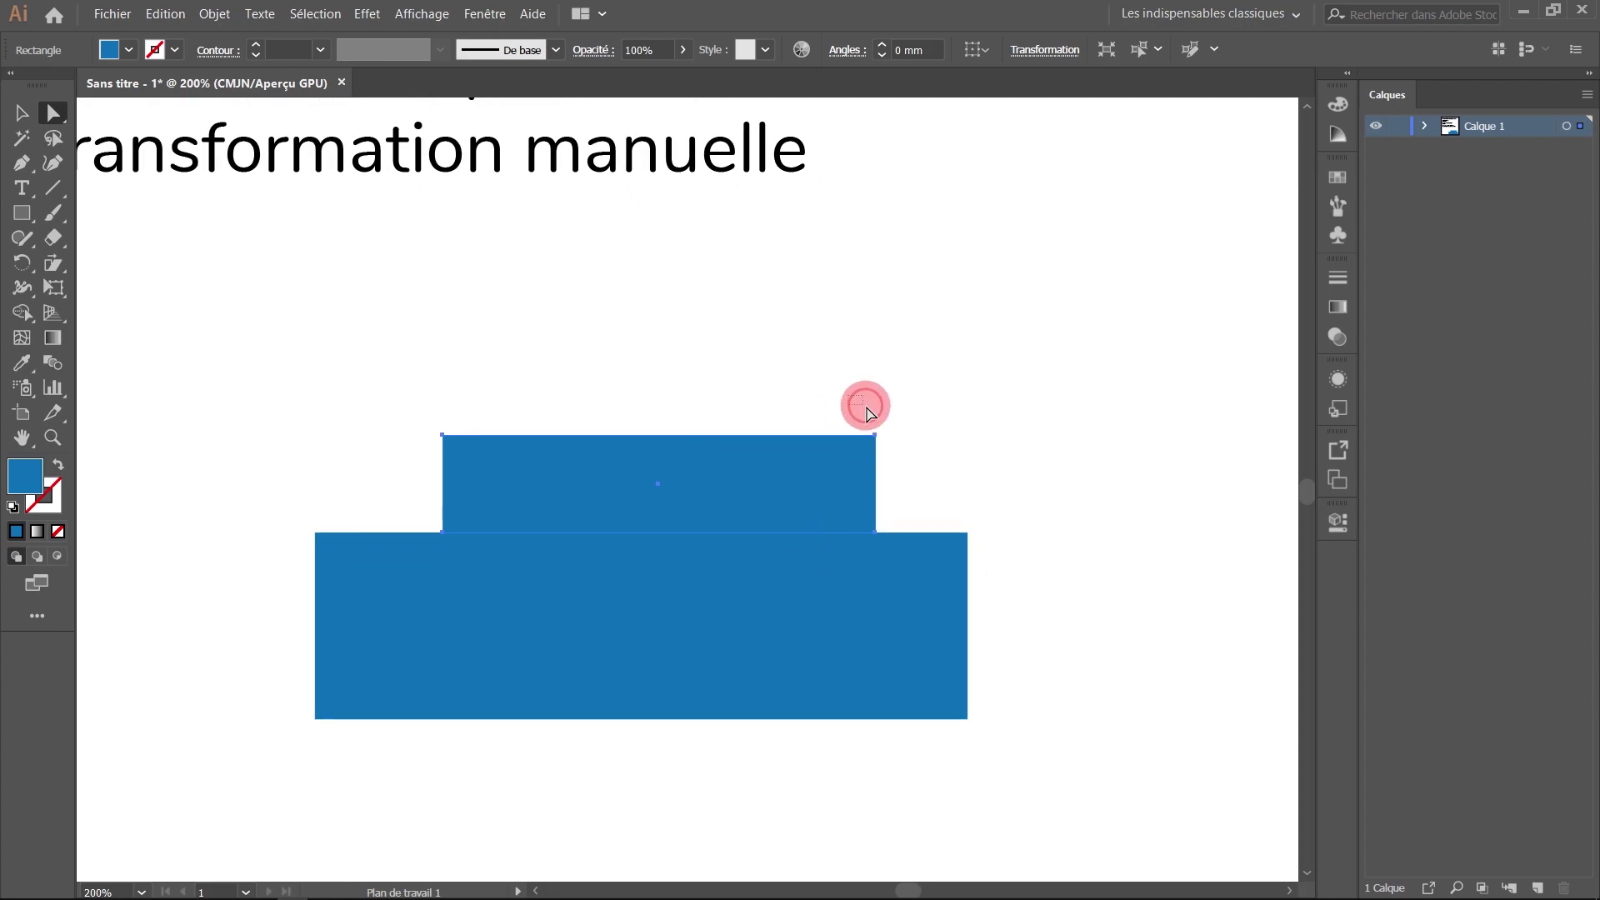
{"action": "mouse_move", "coordinate": [847, 396]}
{"action": "left_mouse_down"}
{"action": "mouse_move", "coordinate": [900, 456]}
{"action": "mouse_move", "coordinate": [849, 441]}
{"action": "mouse_move", "coordinate": [911, 450]}
{"action": "mouse_move", "coordinate": [785, 433]}
{"action": "left_mouse_up"}
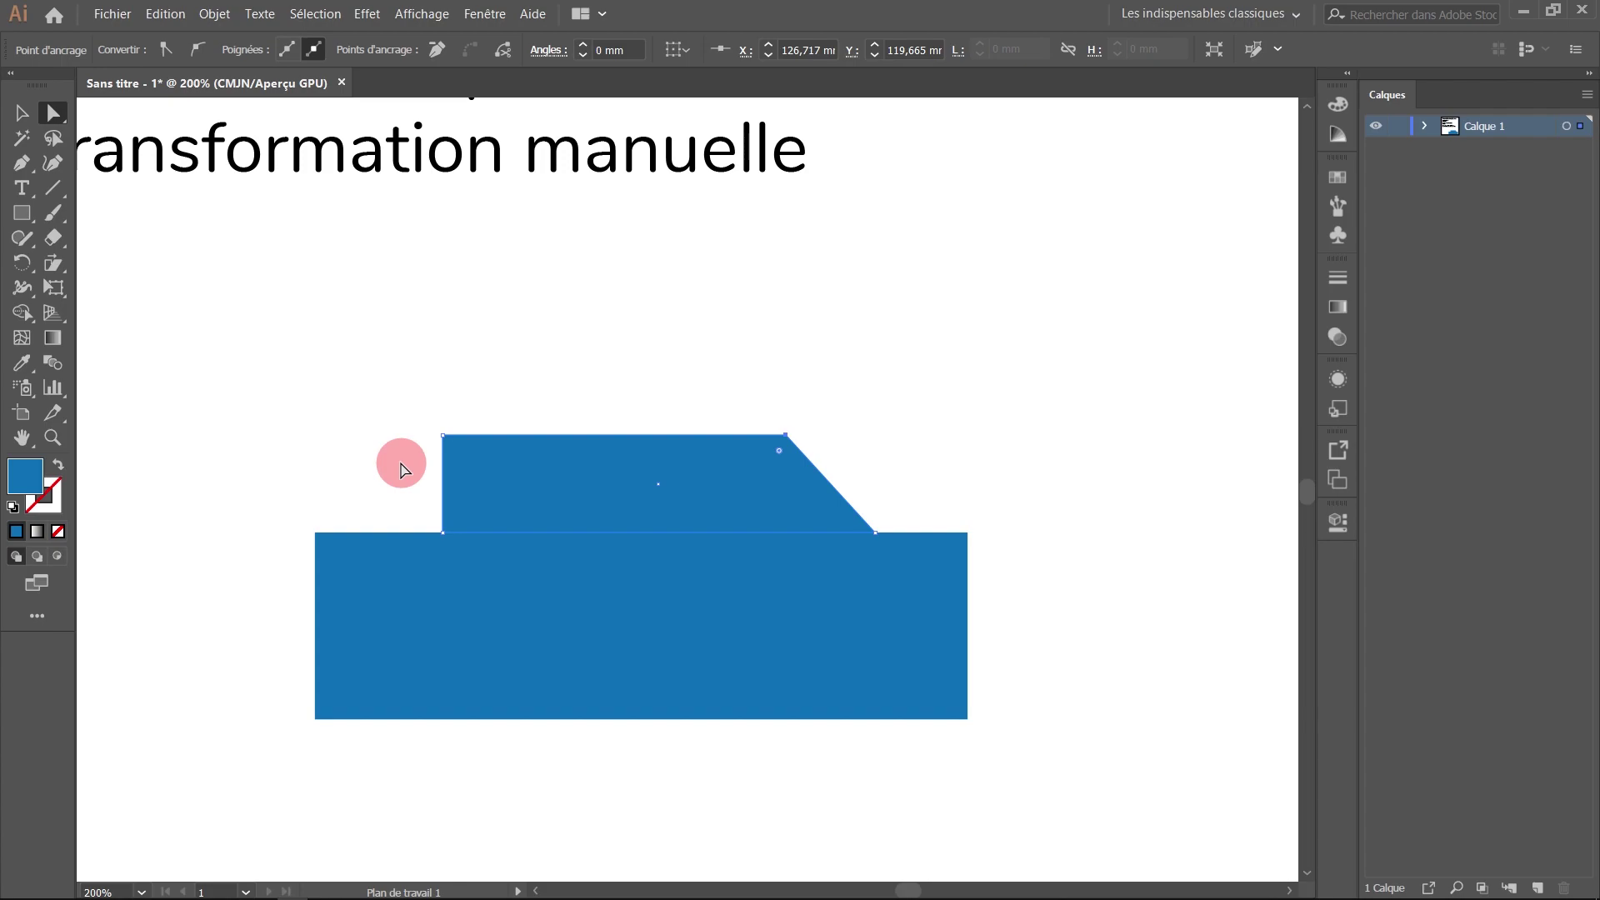
{"action": "left_click", "coordinate": [443, 534]}
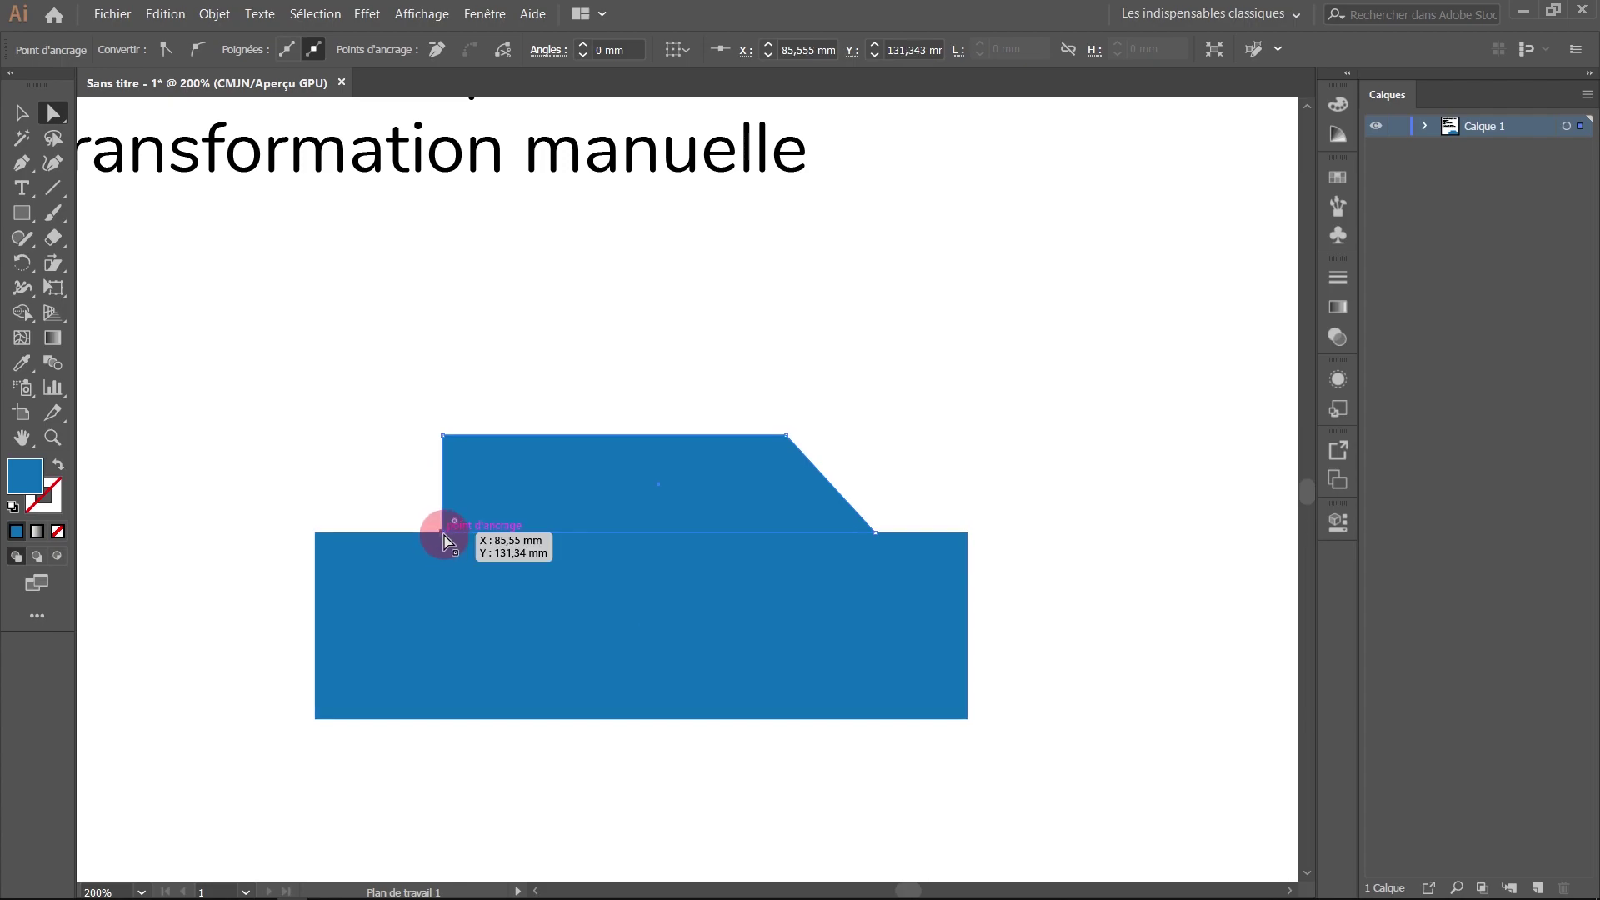
{"action": "left_click_drag", "start_coordinate": [443, 534], "coordinate": [317, 534]}
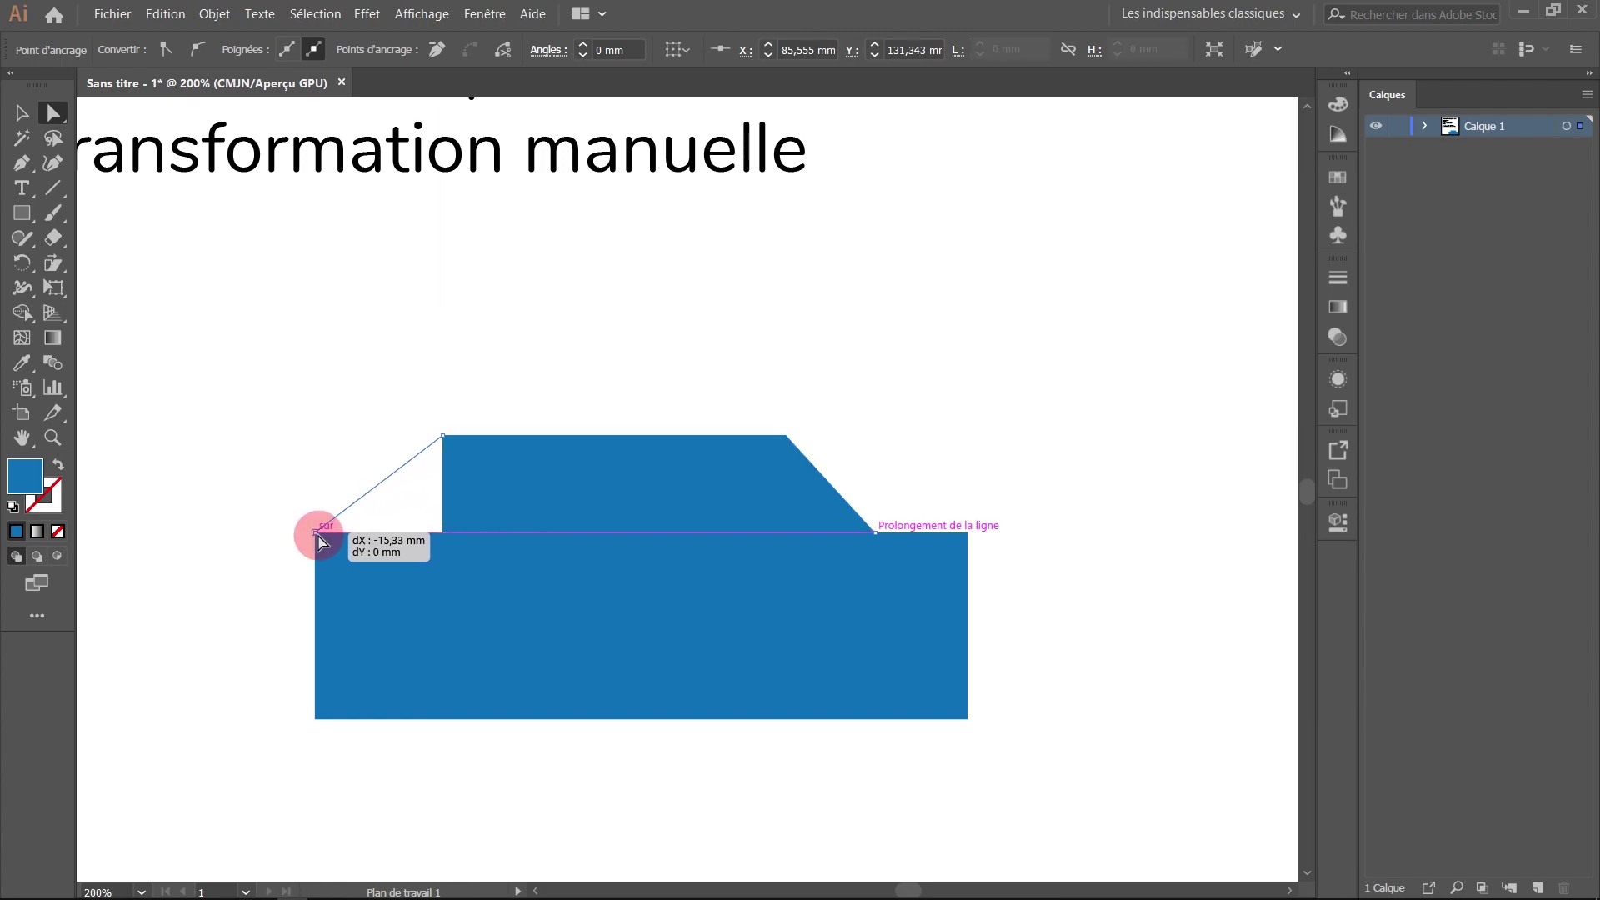
{"action": "left_click_drag", "start_coordinate": [316, 533], "coordinate": [316, 534]}
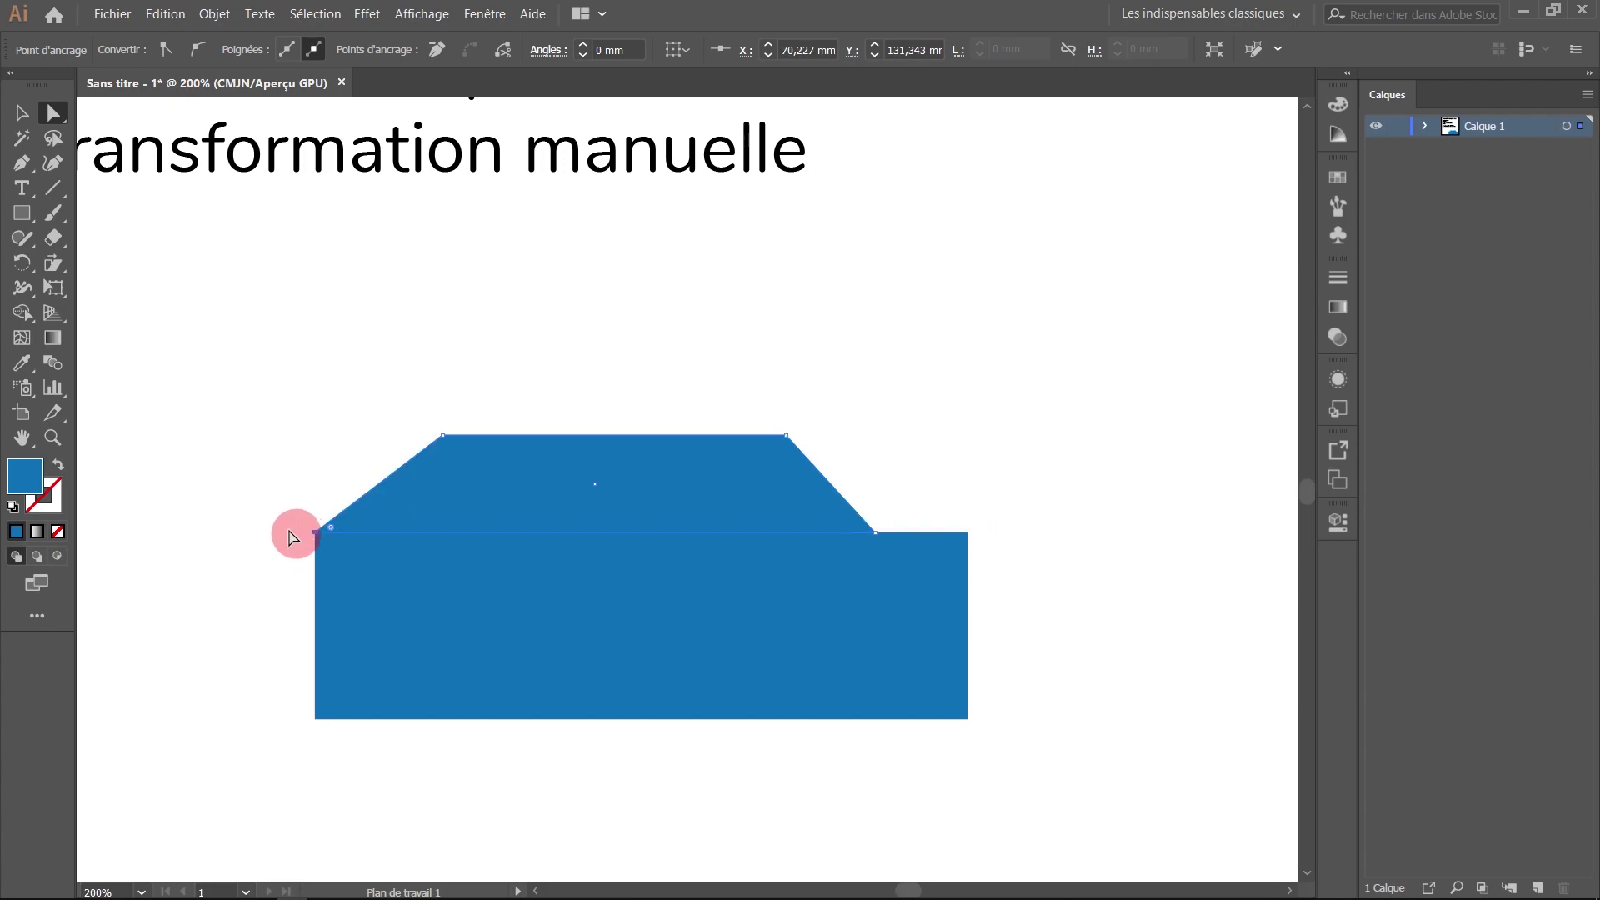
Drag the cabin's upper-right anchor left to give the front a gentler slope.
{"action": "left_click", "coordinate": [250, 510]}
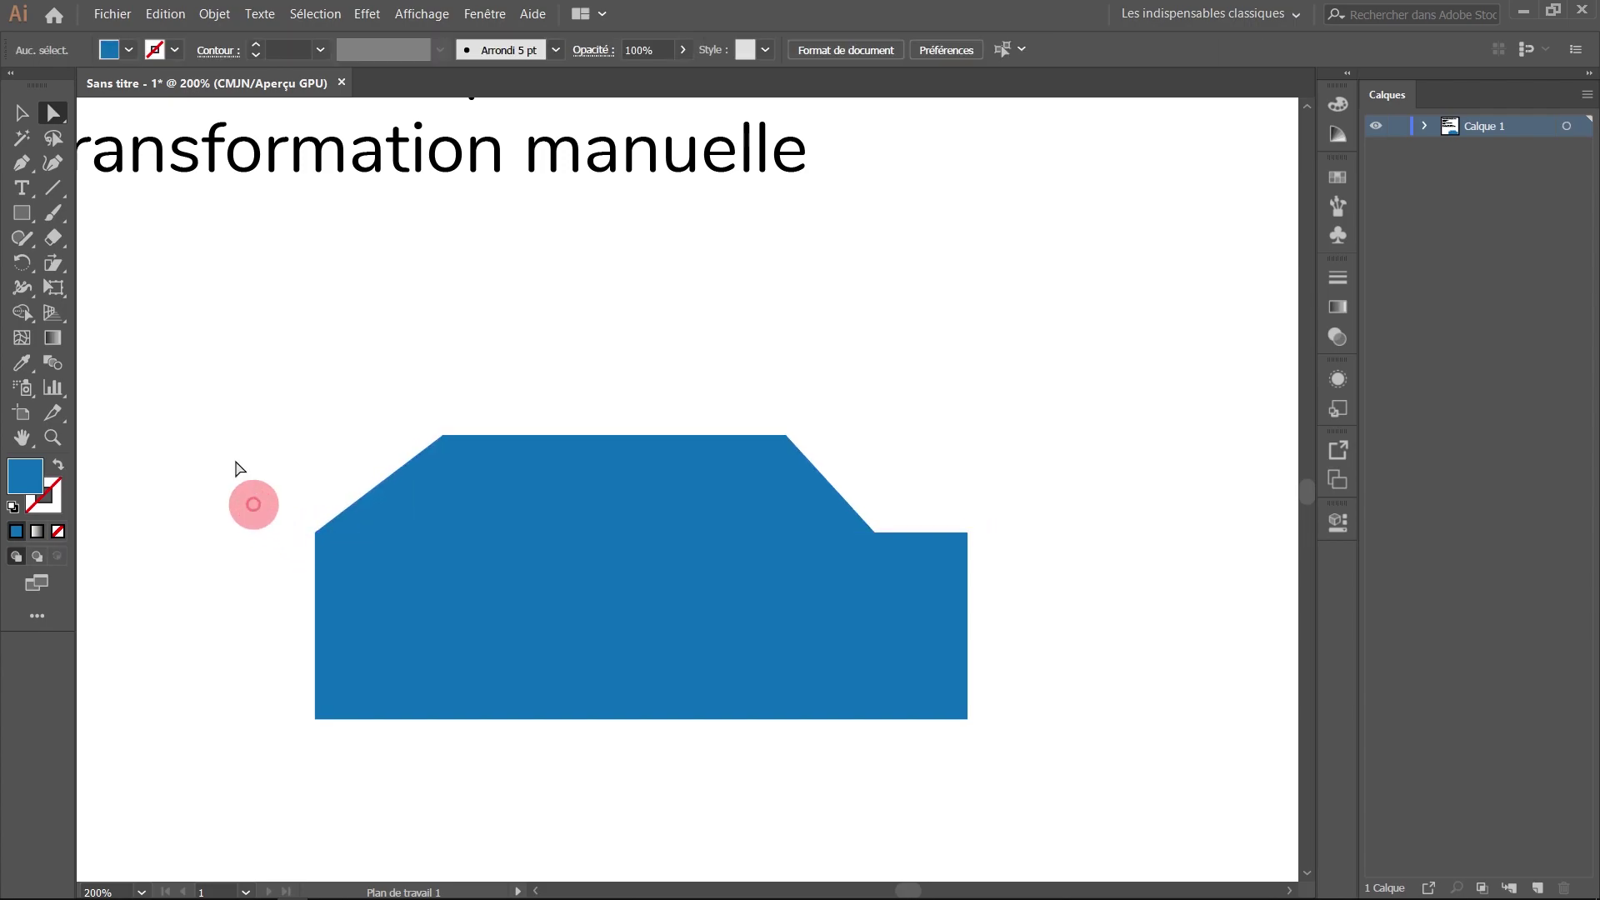
{"action": "left_click", "coordinate": [787, 436]}
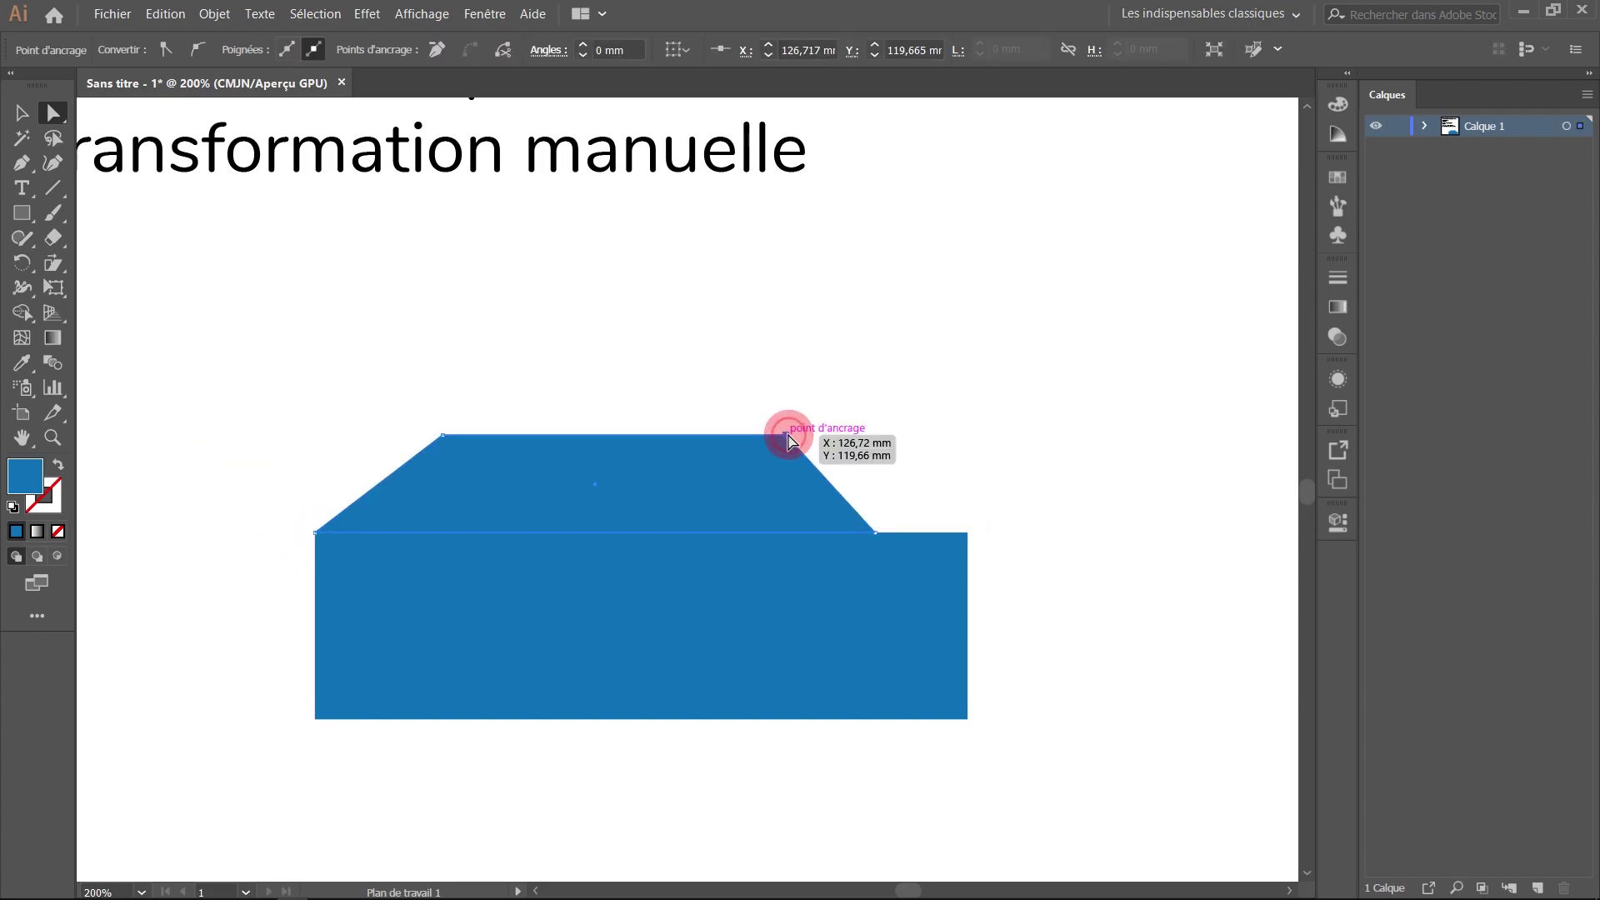
{"action": "left_click_drag", "start_coordinate": [788, 438], "coordinate": [688, 436]}
Round the wide base rectangle's top-right corner with its Live Corner widget.
{"action": "left_click", "coordinate": [543, 357]}
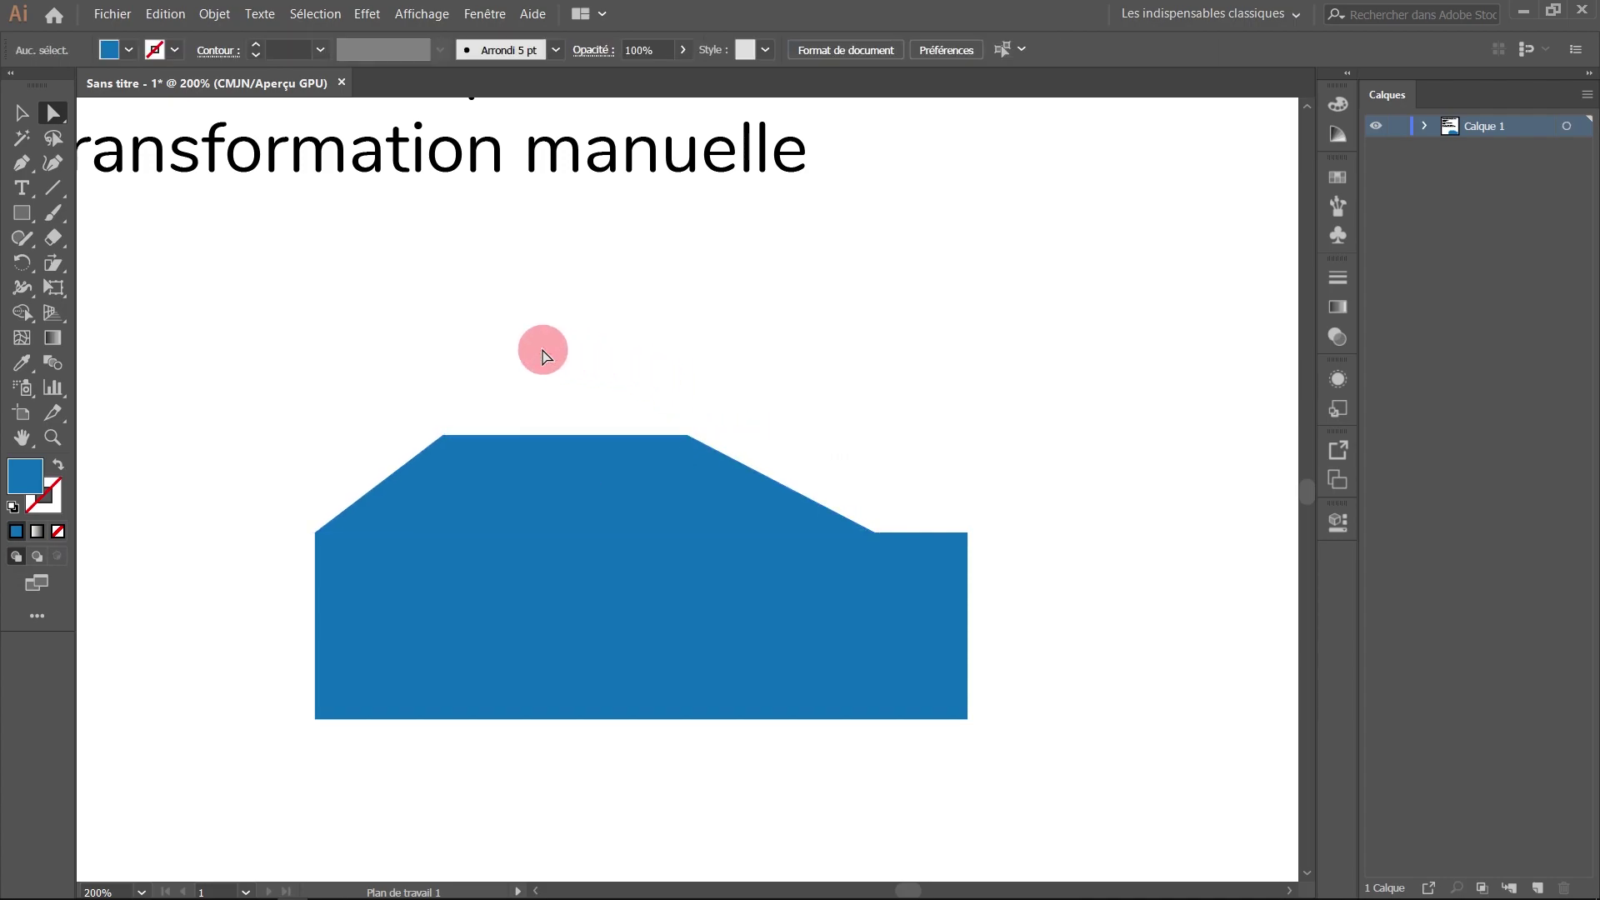
{"action": "left_click", "coordinate": [882, 617]}
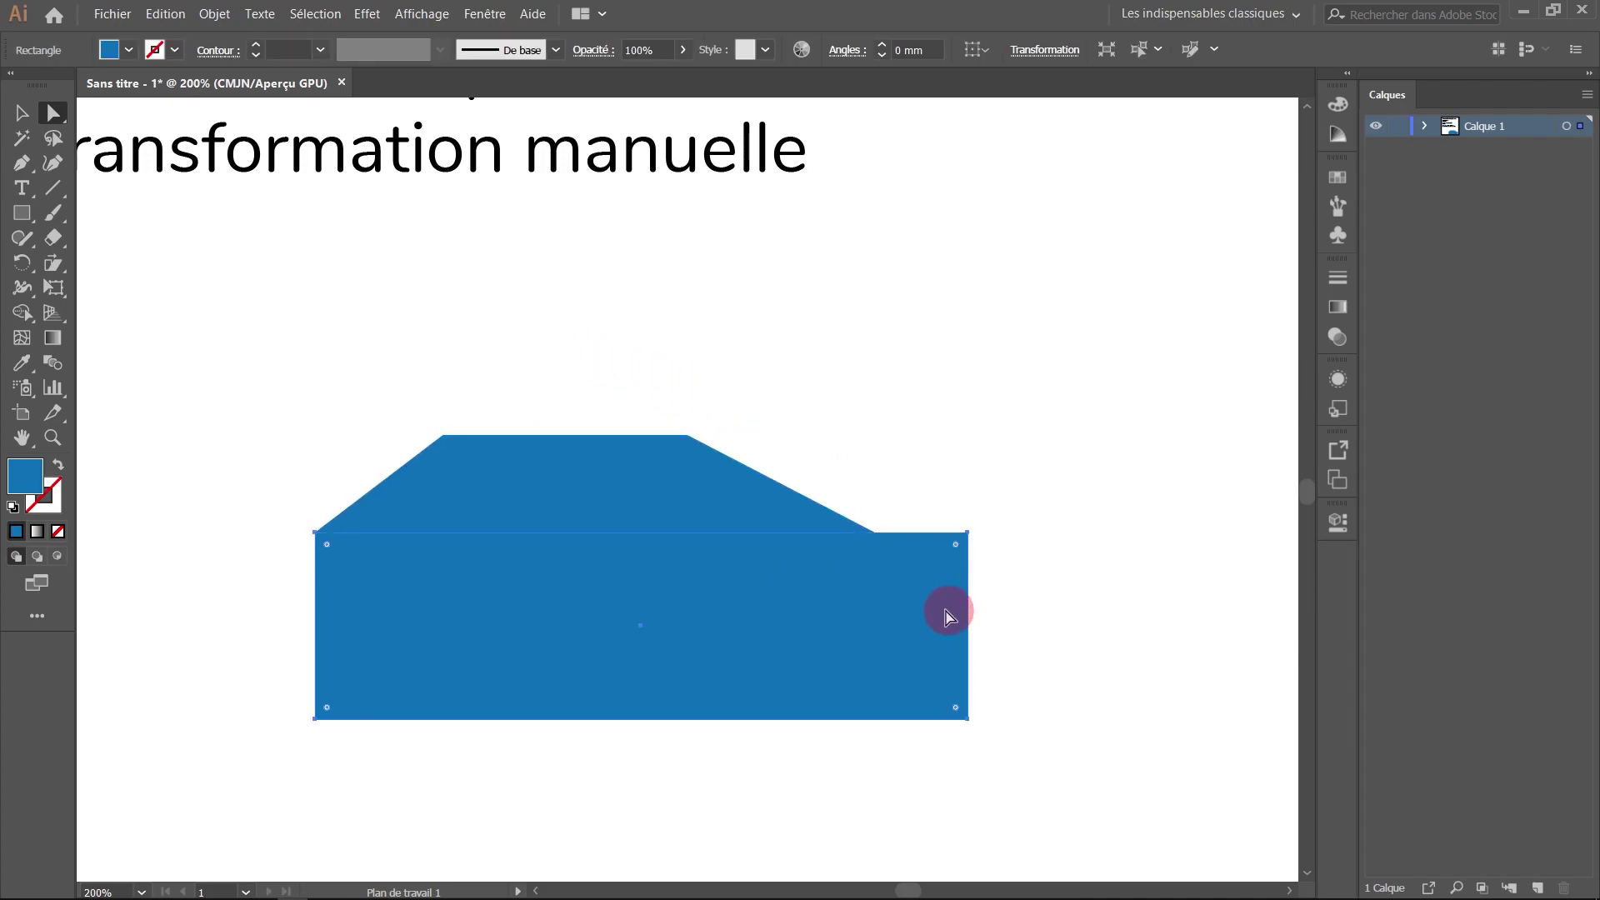
{"action": "left_click", "coordinate": [957, 548]}
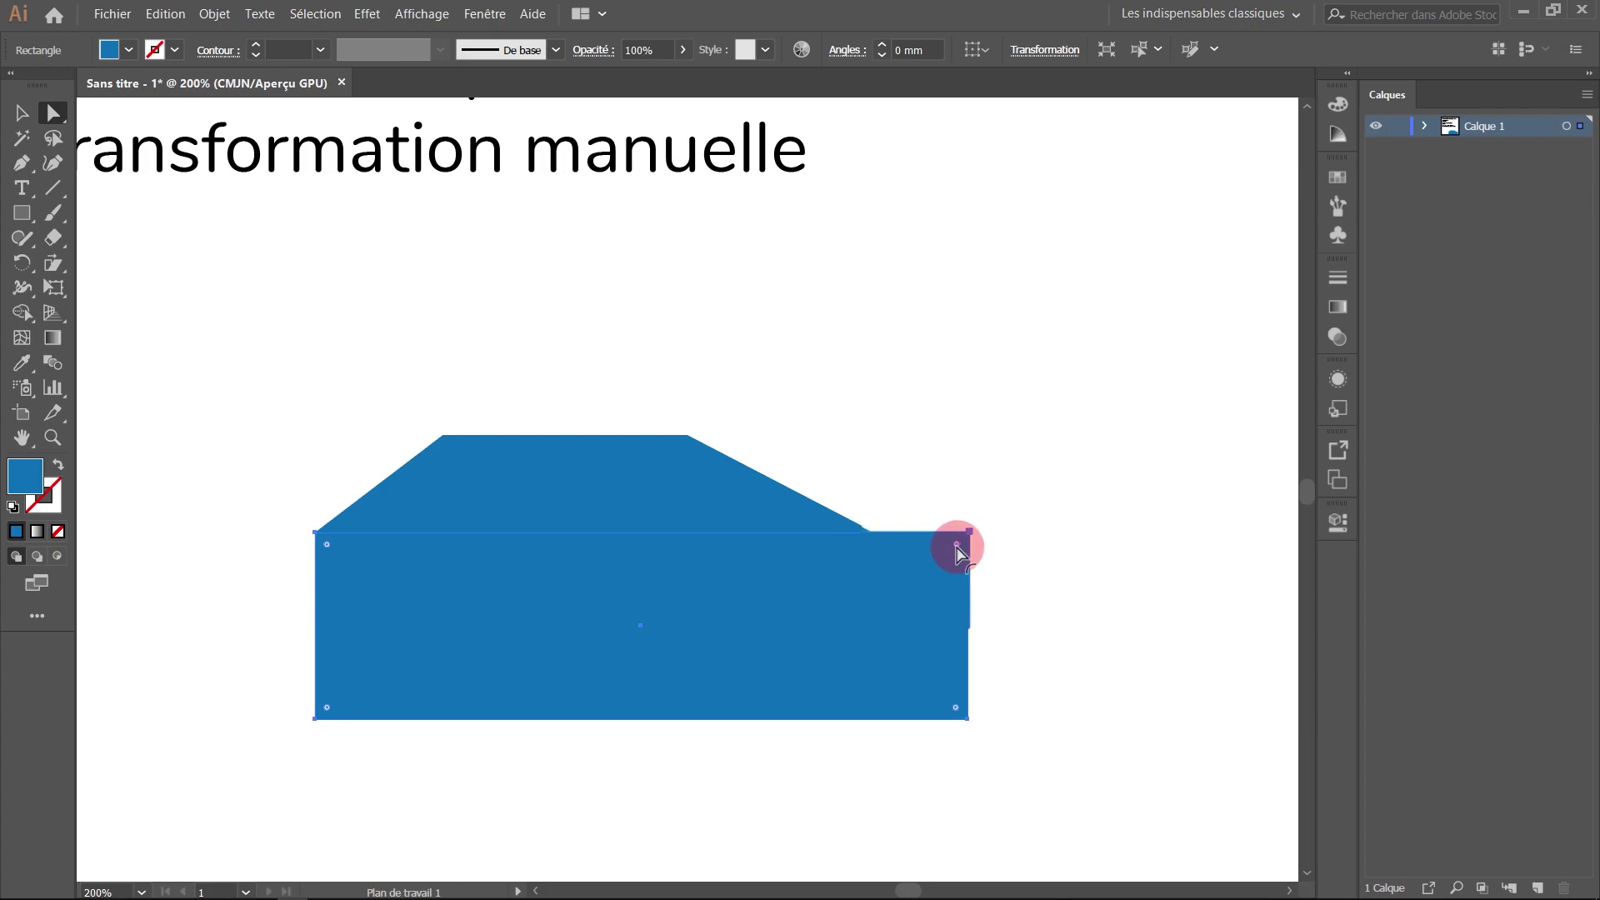
{"action": "left_click_drag", "start_coordinate": [957, 548], "coordinate": [977, 546]}
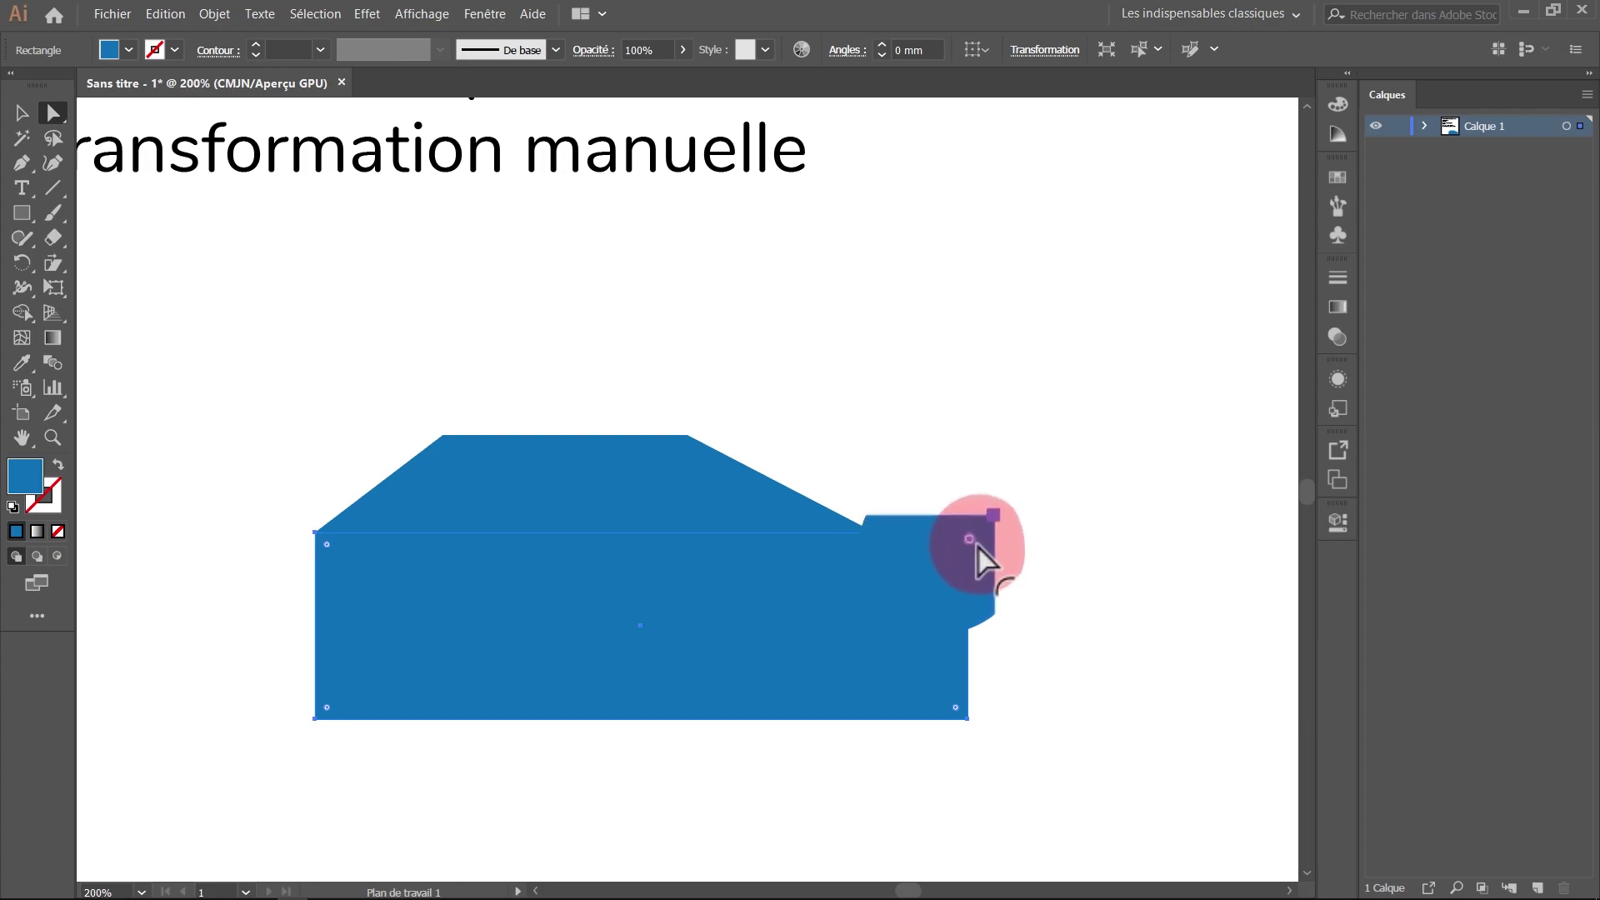
{"action": "left_click_drag", "start_coordinate": [979, 547], "coordinate": [958, 549]}
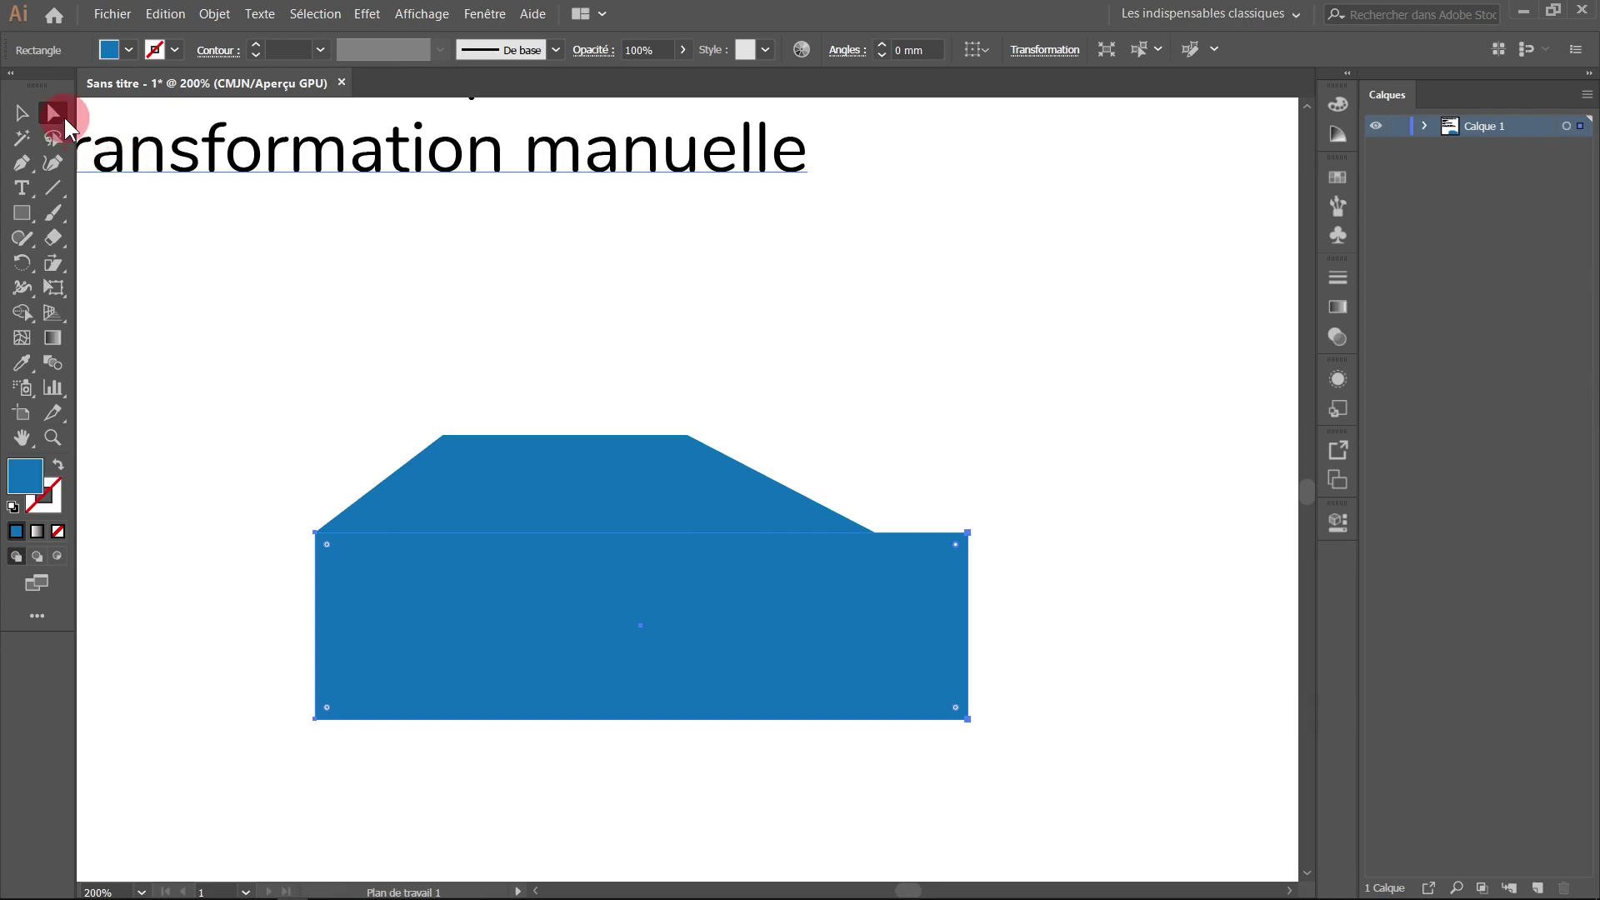
{"action": "left_click_drag", "start_coordinate": [955, 548], "coordinate": [863, 625]}
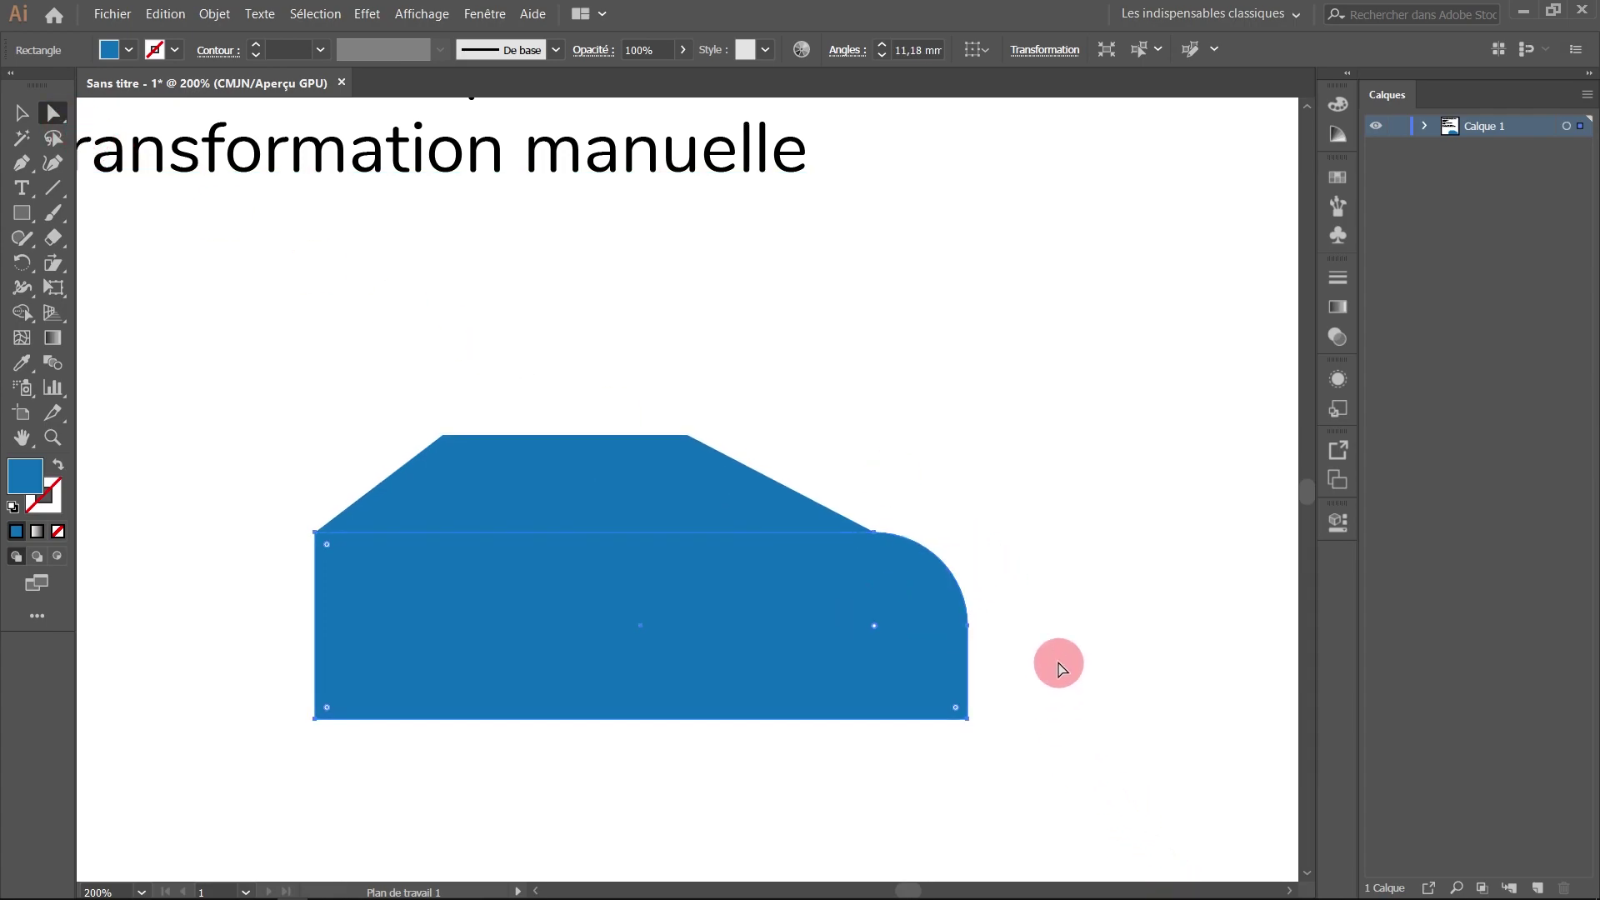
Round the base's bottom-right corner and its bottom-left corner to 10,45 mm.
{"action": "left_click", "coordinate": [956, 710]}
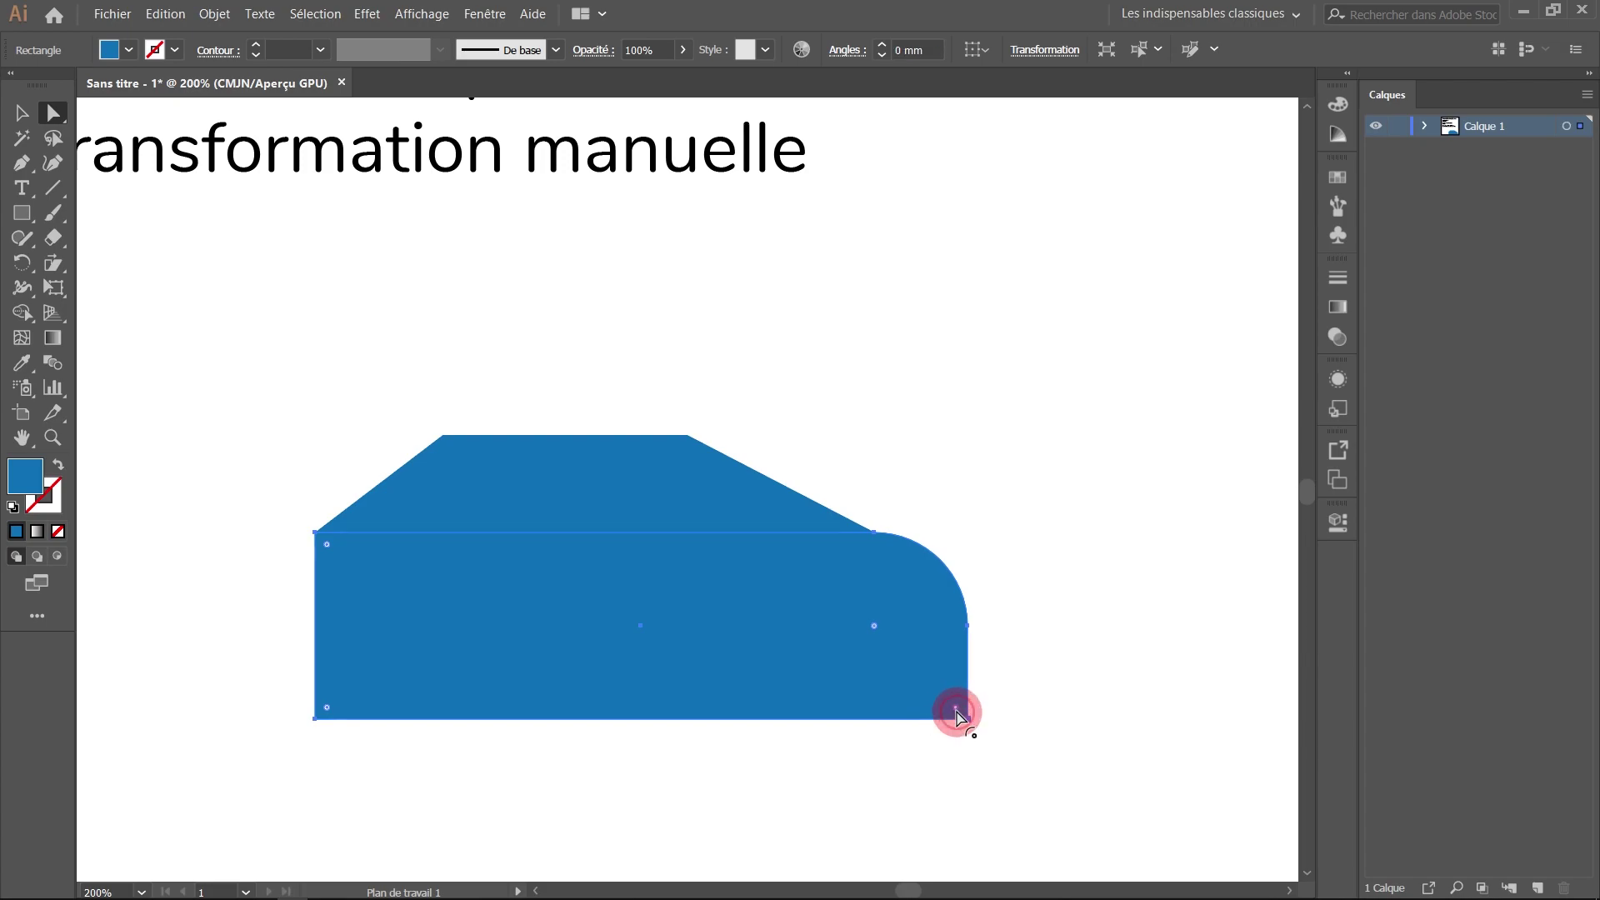
{"action": "left_click_drag", "start_coordinate": [956, 712], "coordinate": [869, 668]}
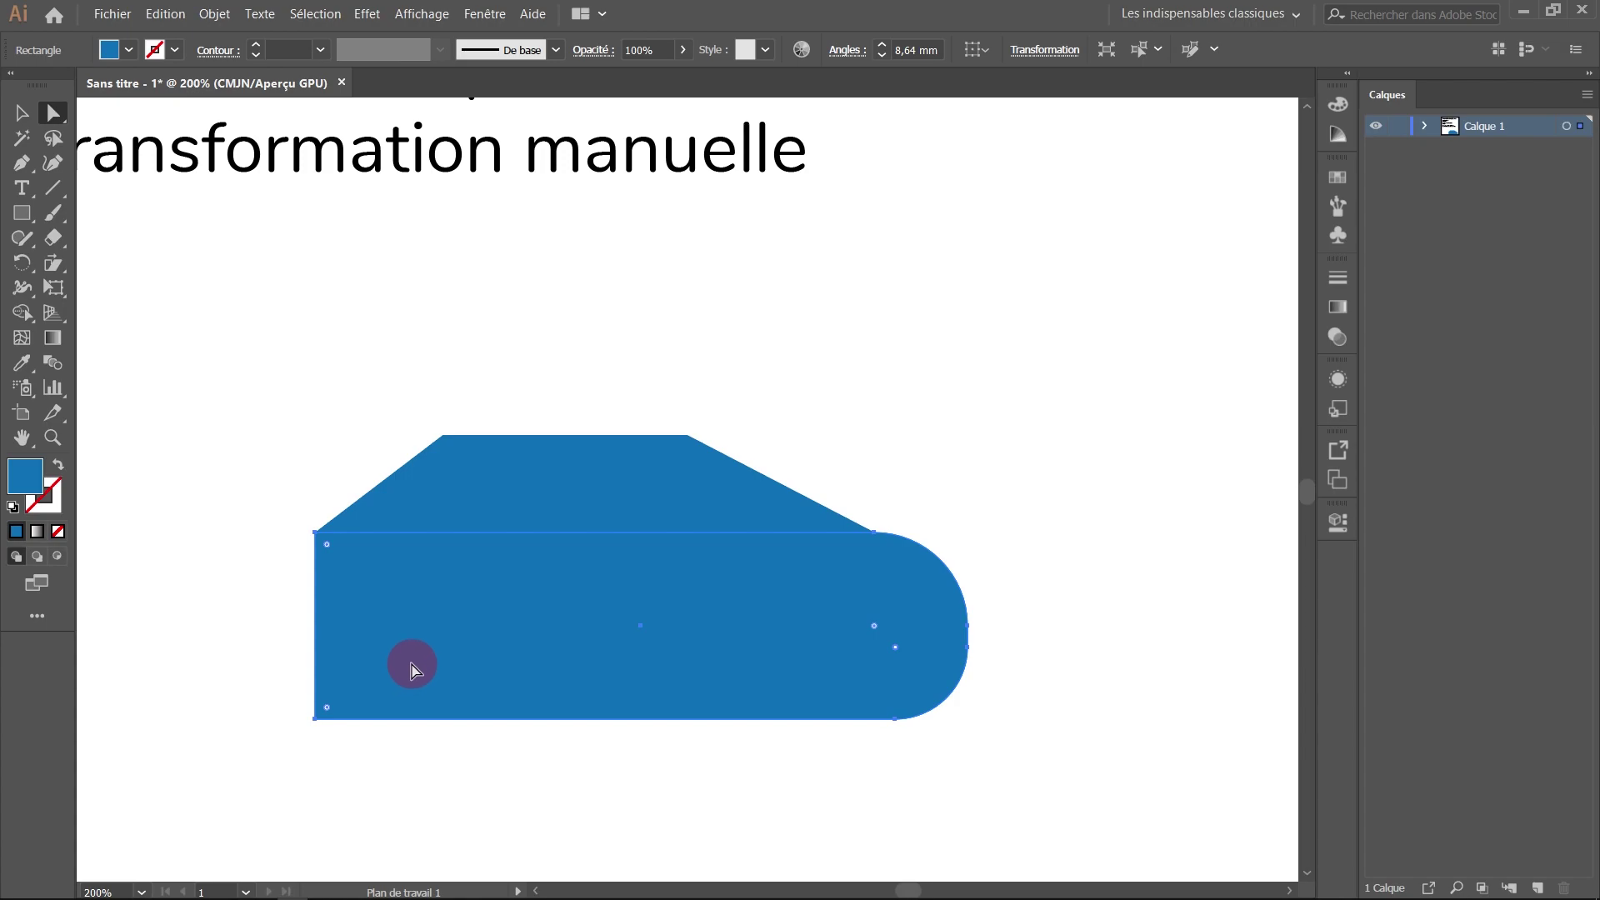
{"action": "left_click", "coordinate": [329, 710]}
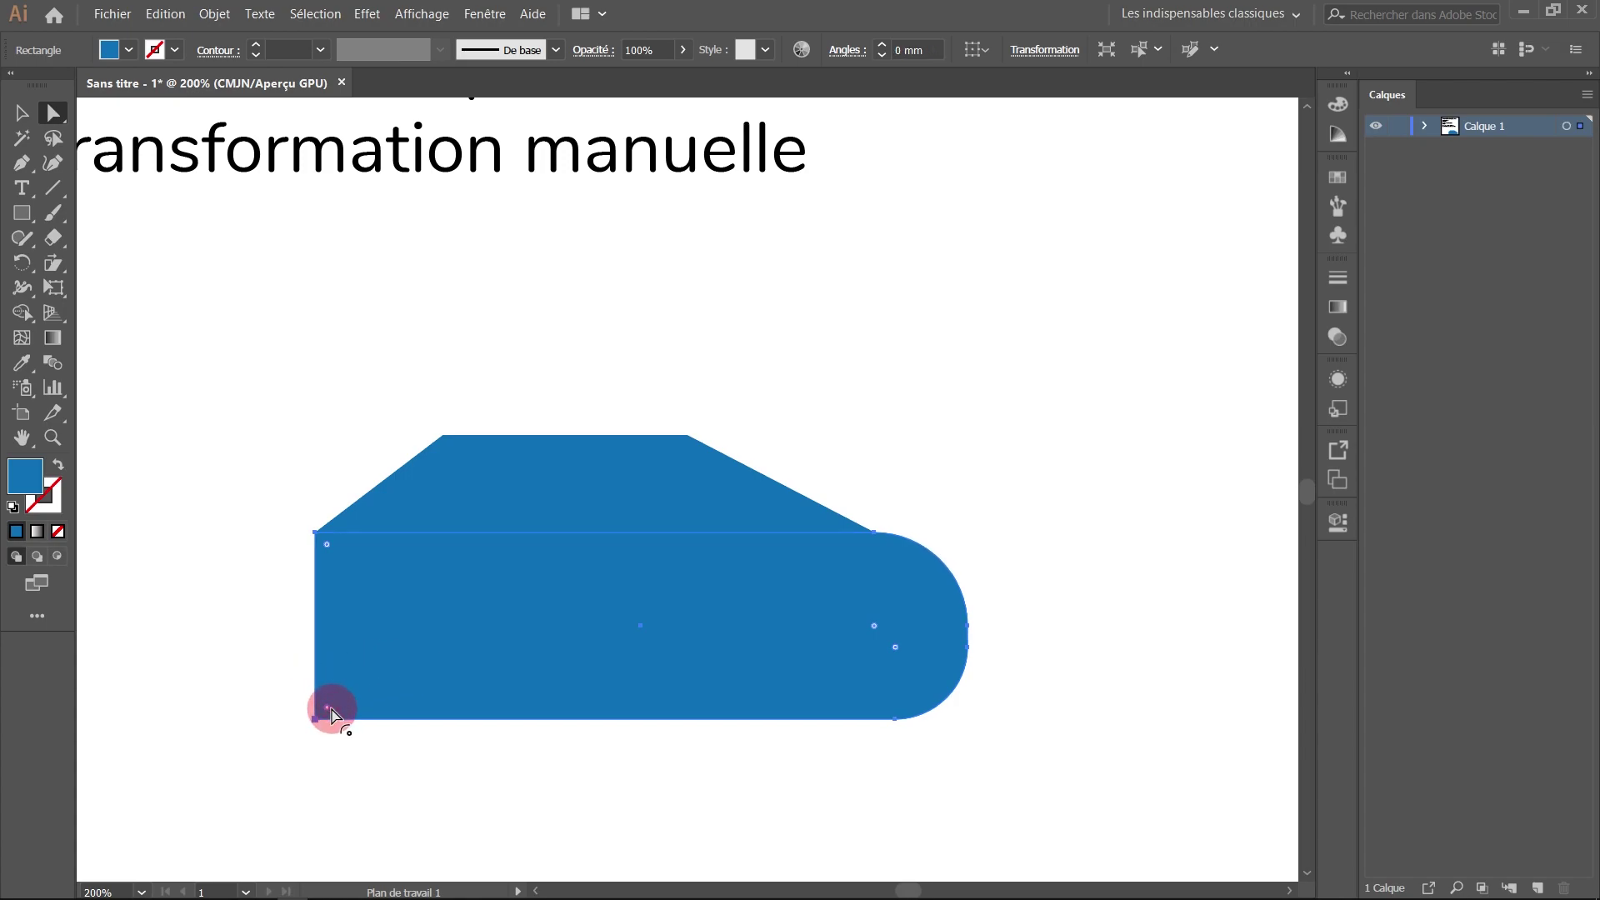
{"action": "left_click_drag", "start_coordinate": [331, 715], "coordinate": [411, 649]}
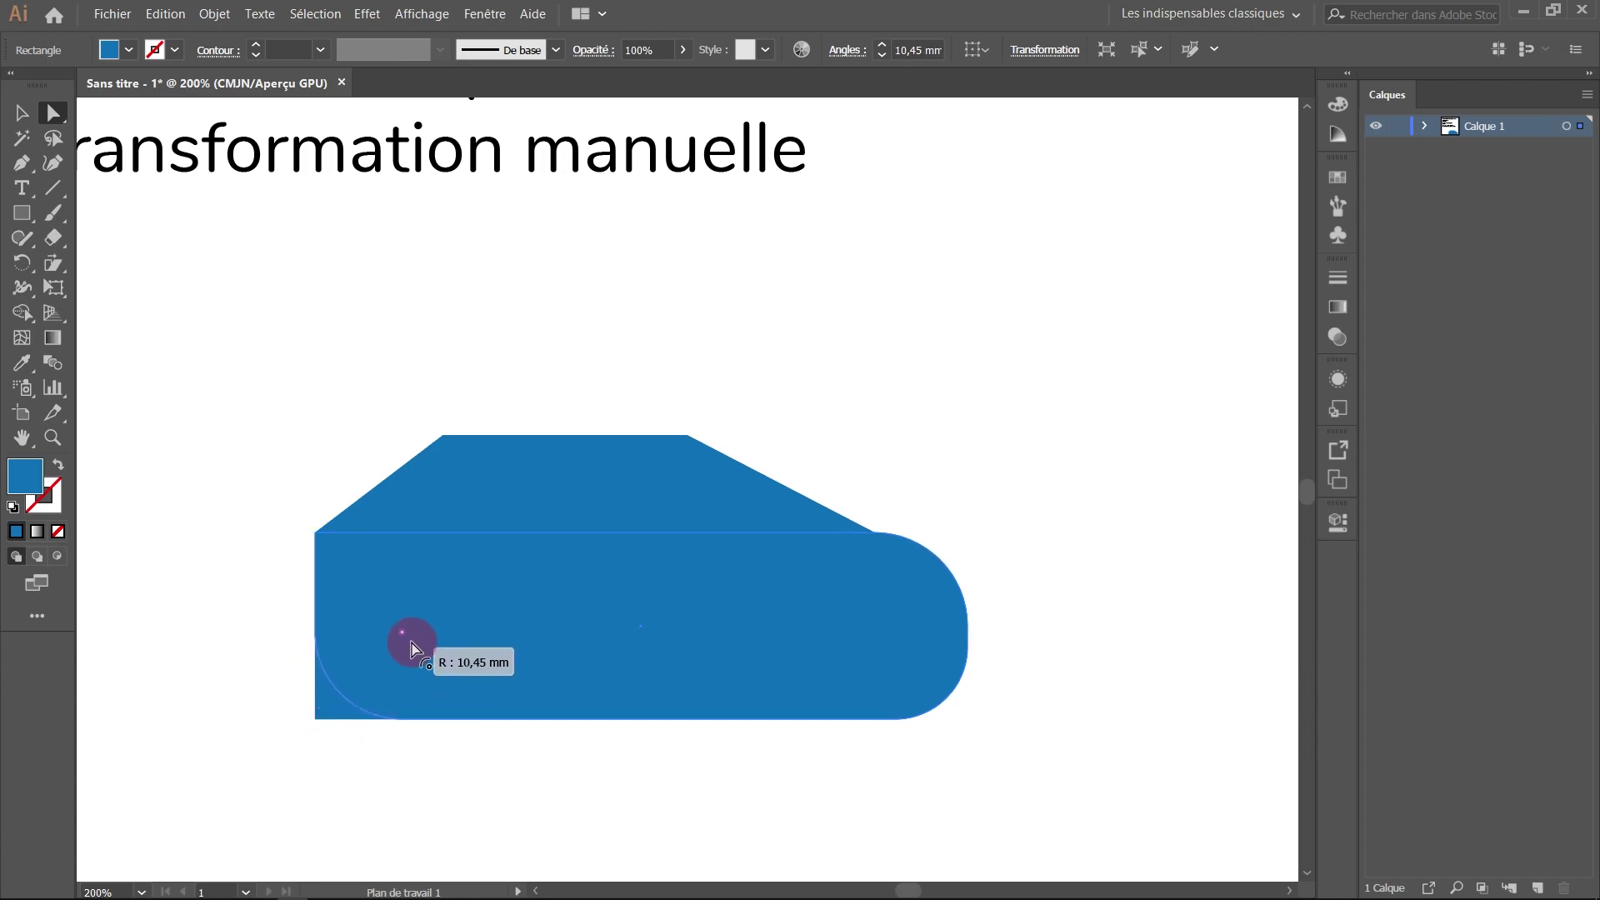
{"action": "left_click", "coordinate": [1066, 471]}
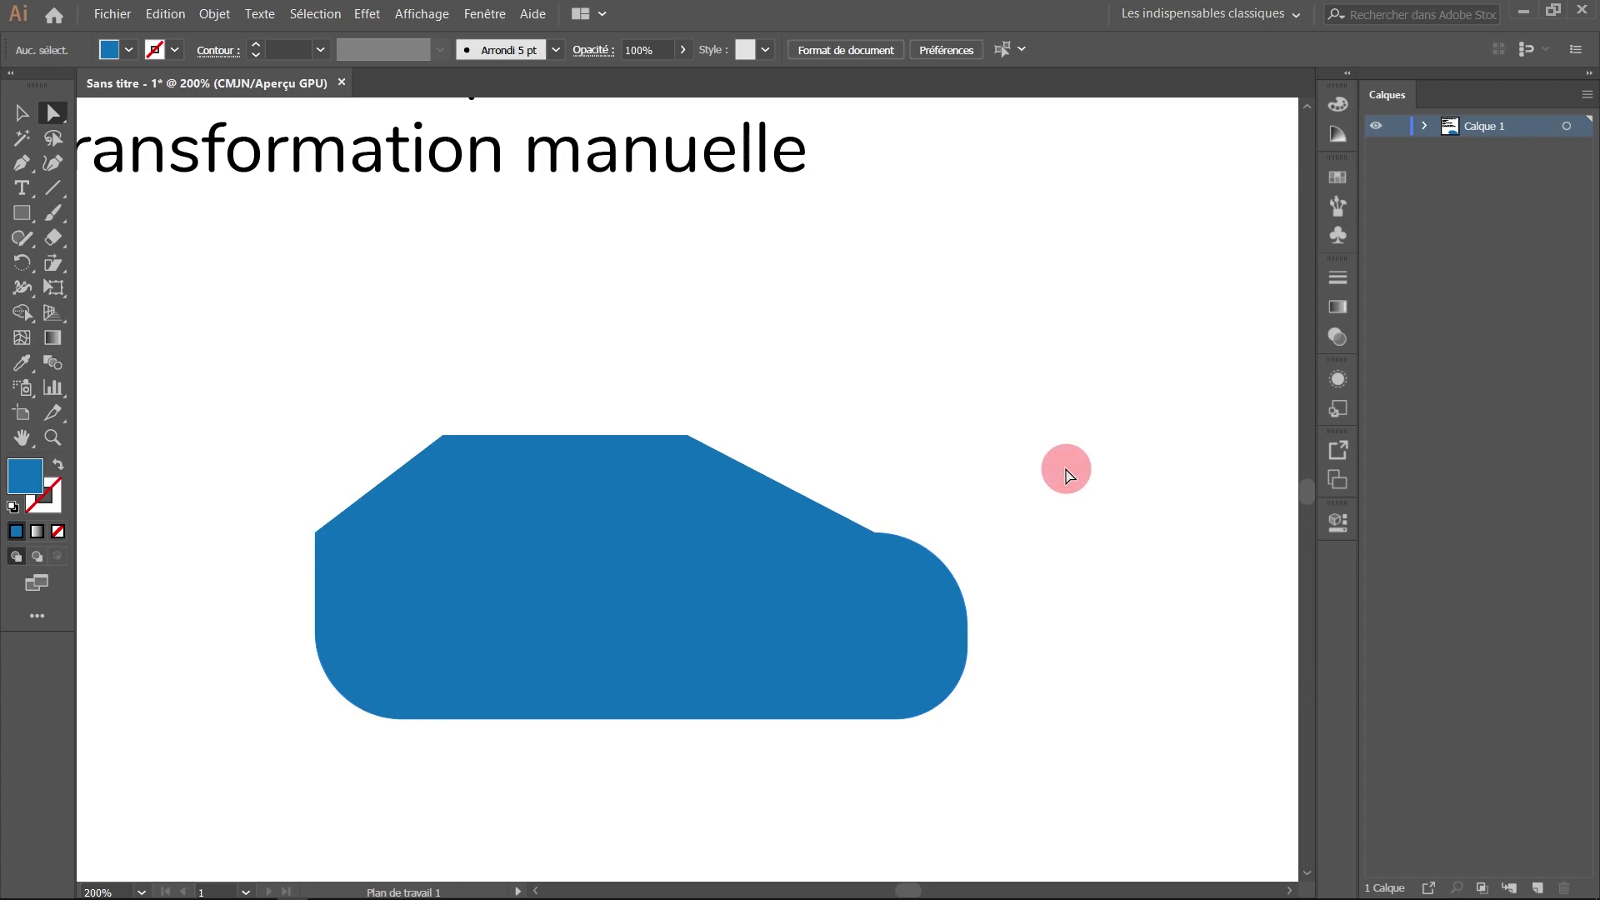
Choose the Ellipse tool and set the fill colour to black.
{"action": "left_click", "coordinate": [20, 215]}
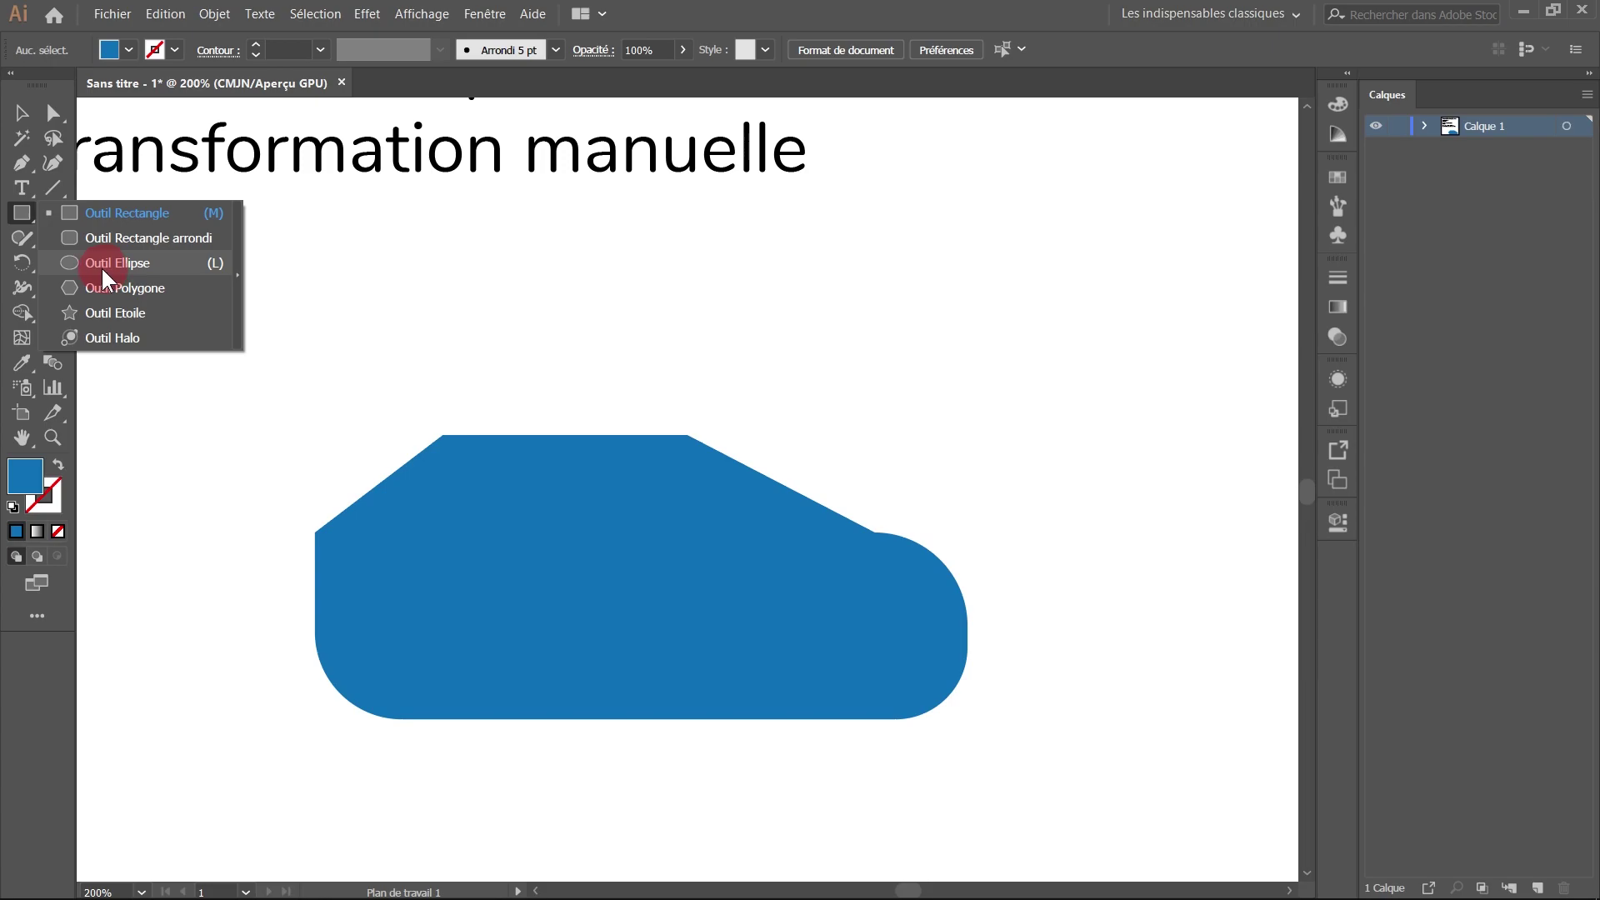
{"action": "left_click", "coordinate": [98, 264]}
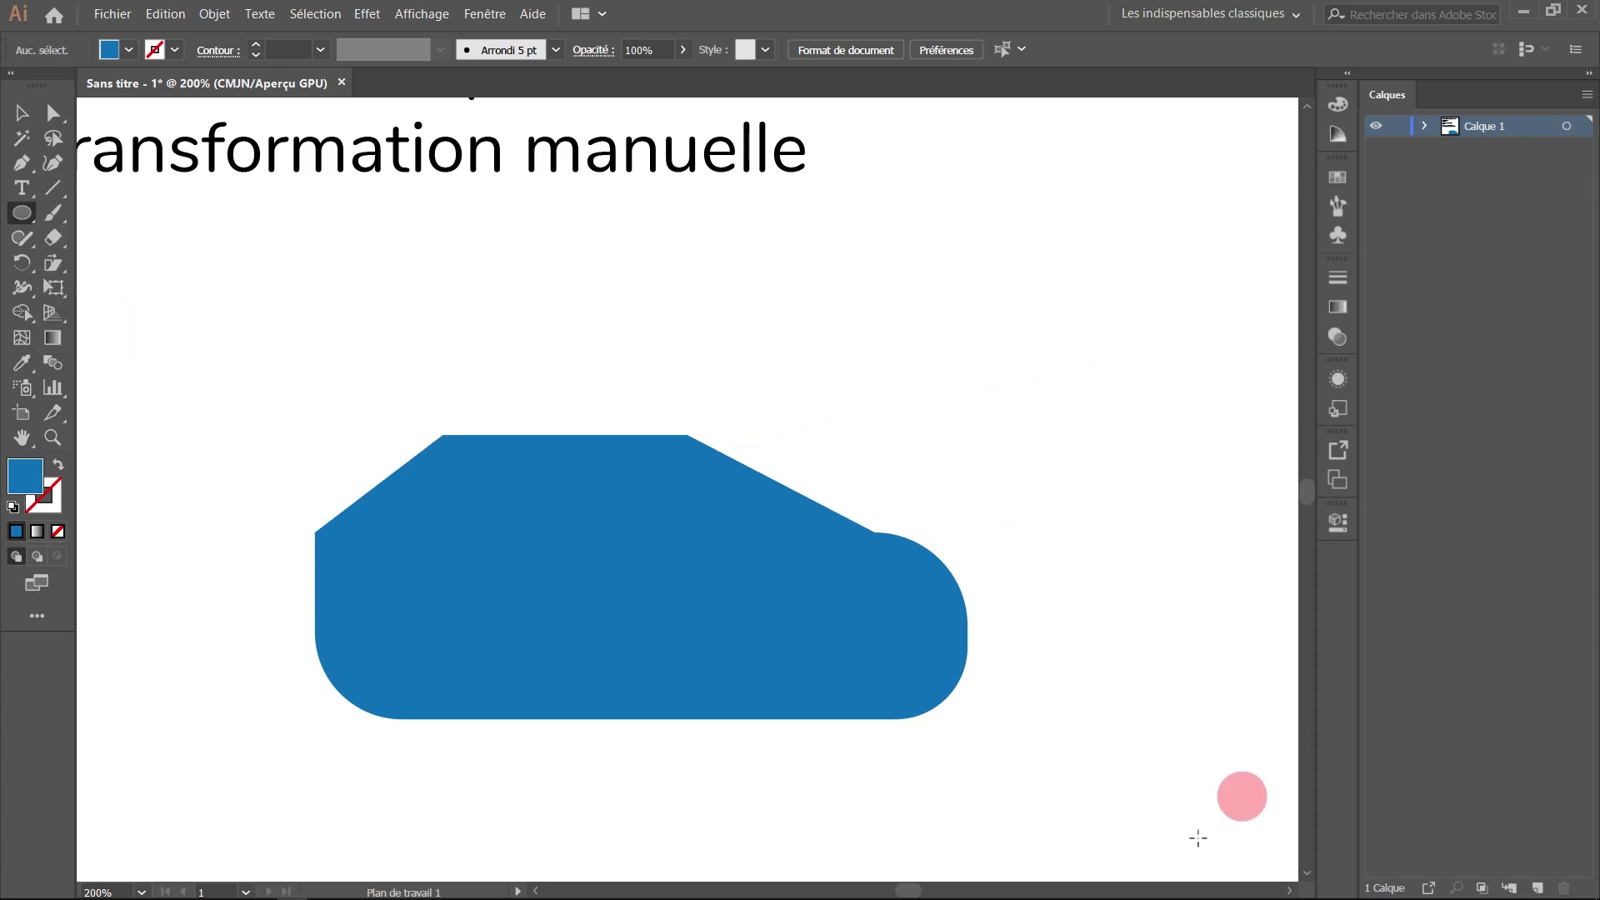
{"action": "left_click", "coordinate": [22, 112]}
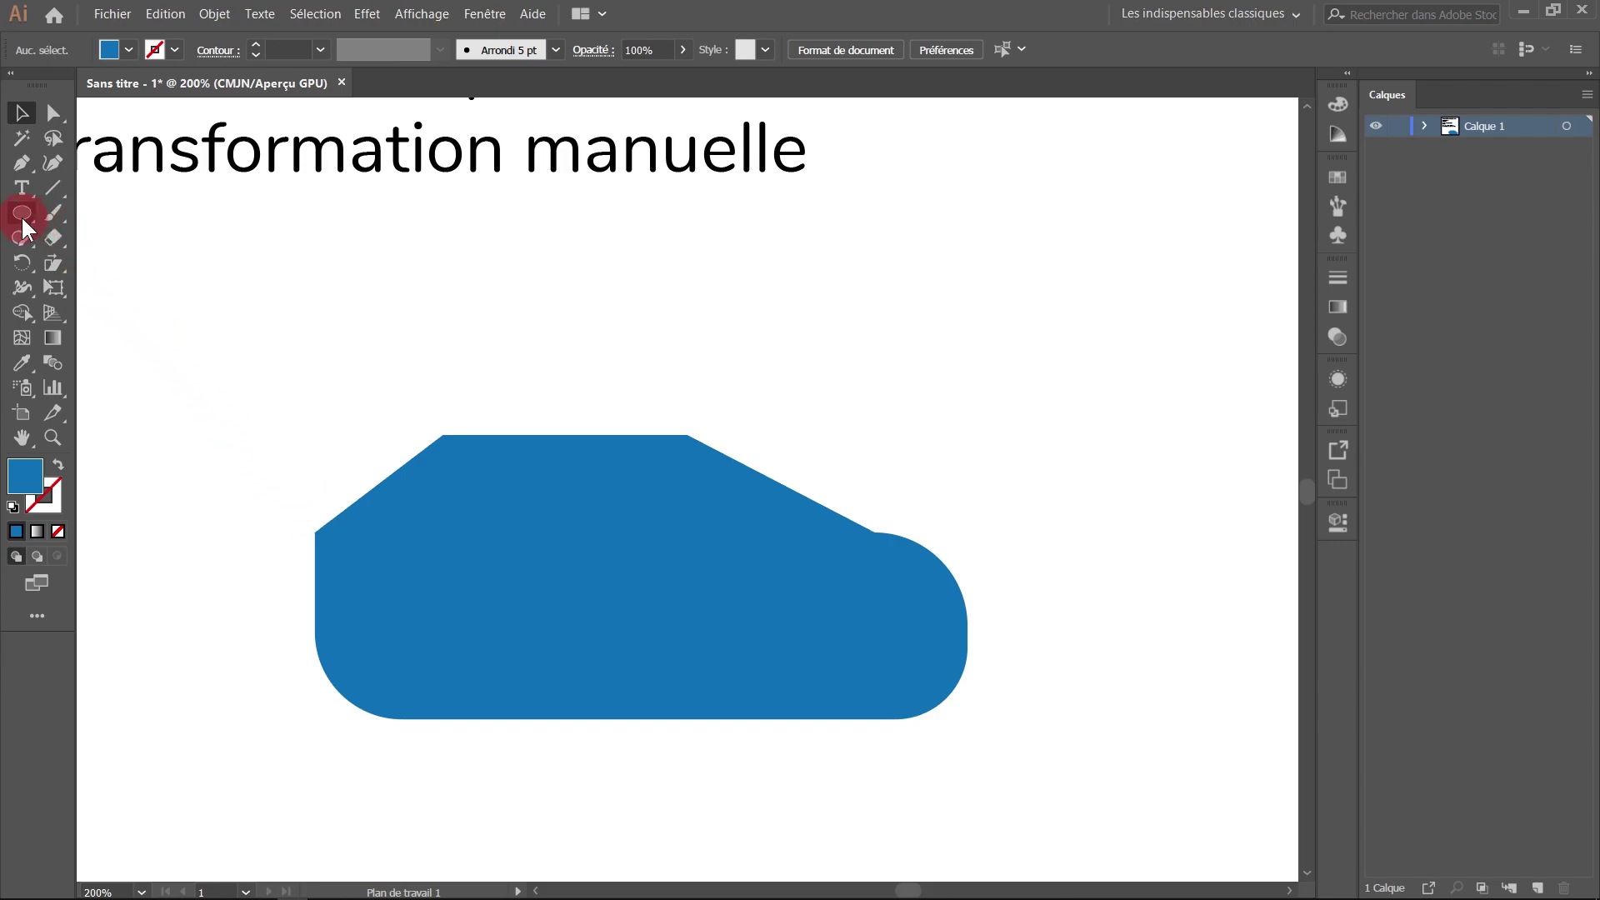
{"action": "left_click_drag", "start_coordinate": [21, 215], "coordinate": [83, 262]}
{"action": "left_click", "coordinate": [109, 49]}
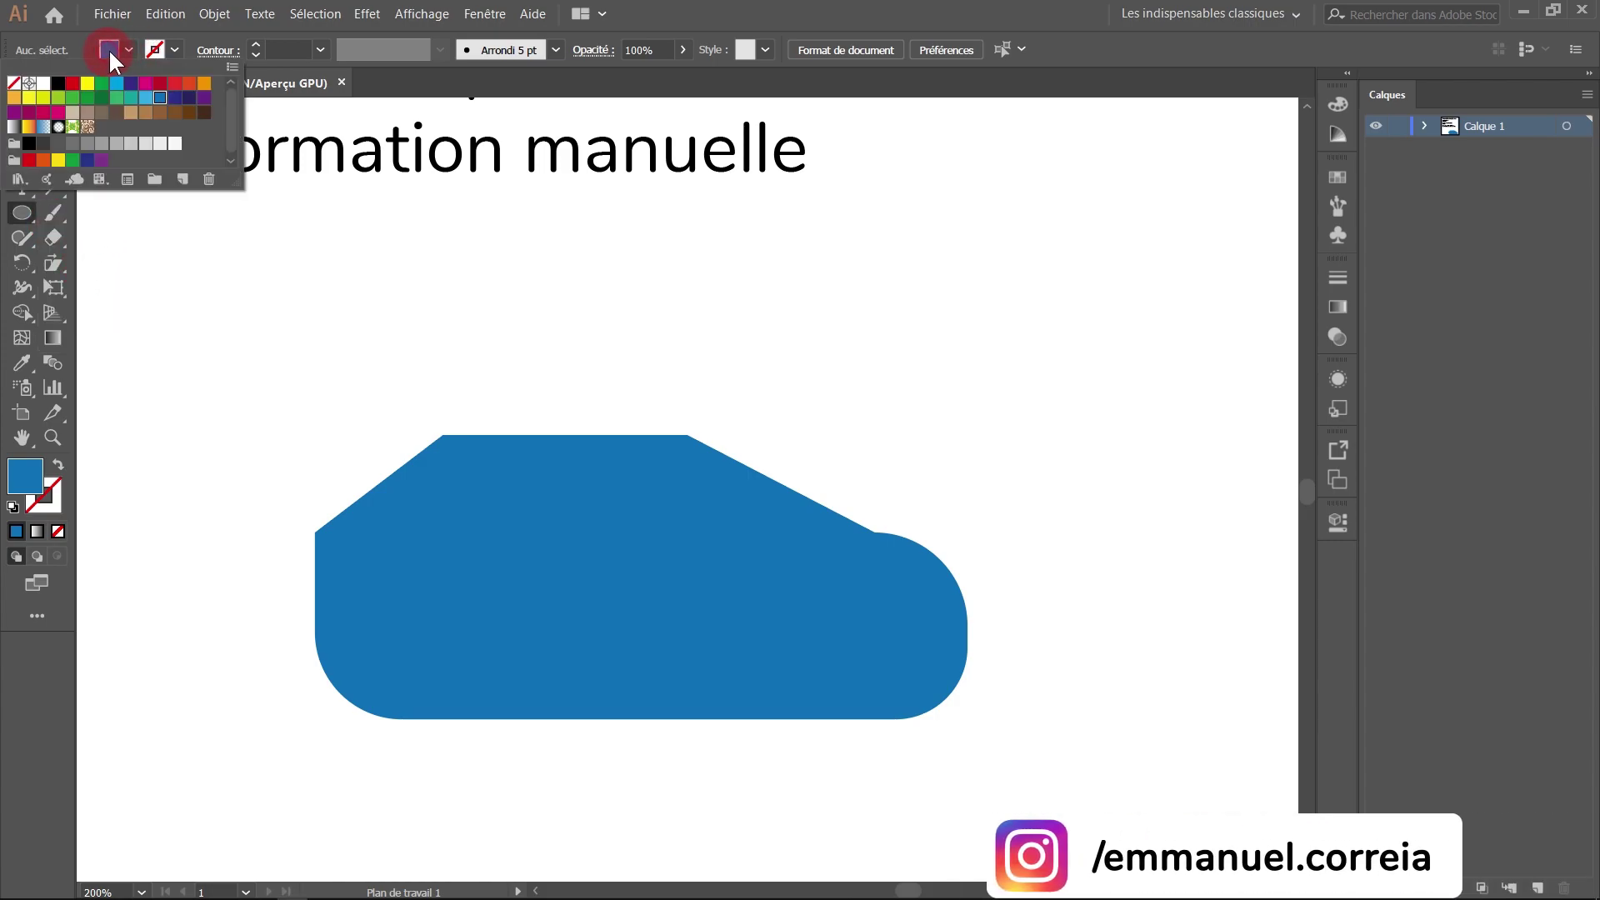
{"action": "left_click", "coordinate": [58, 83]}
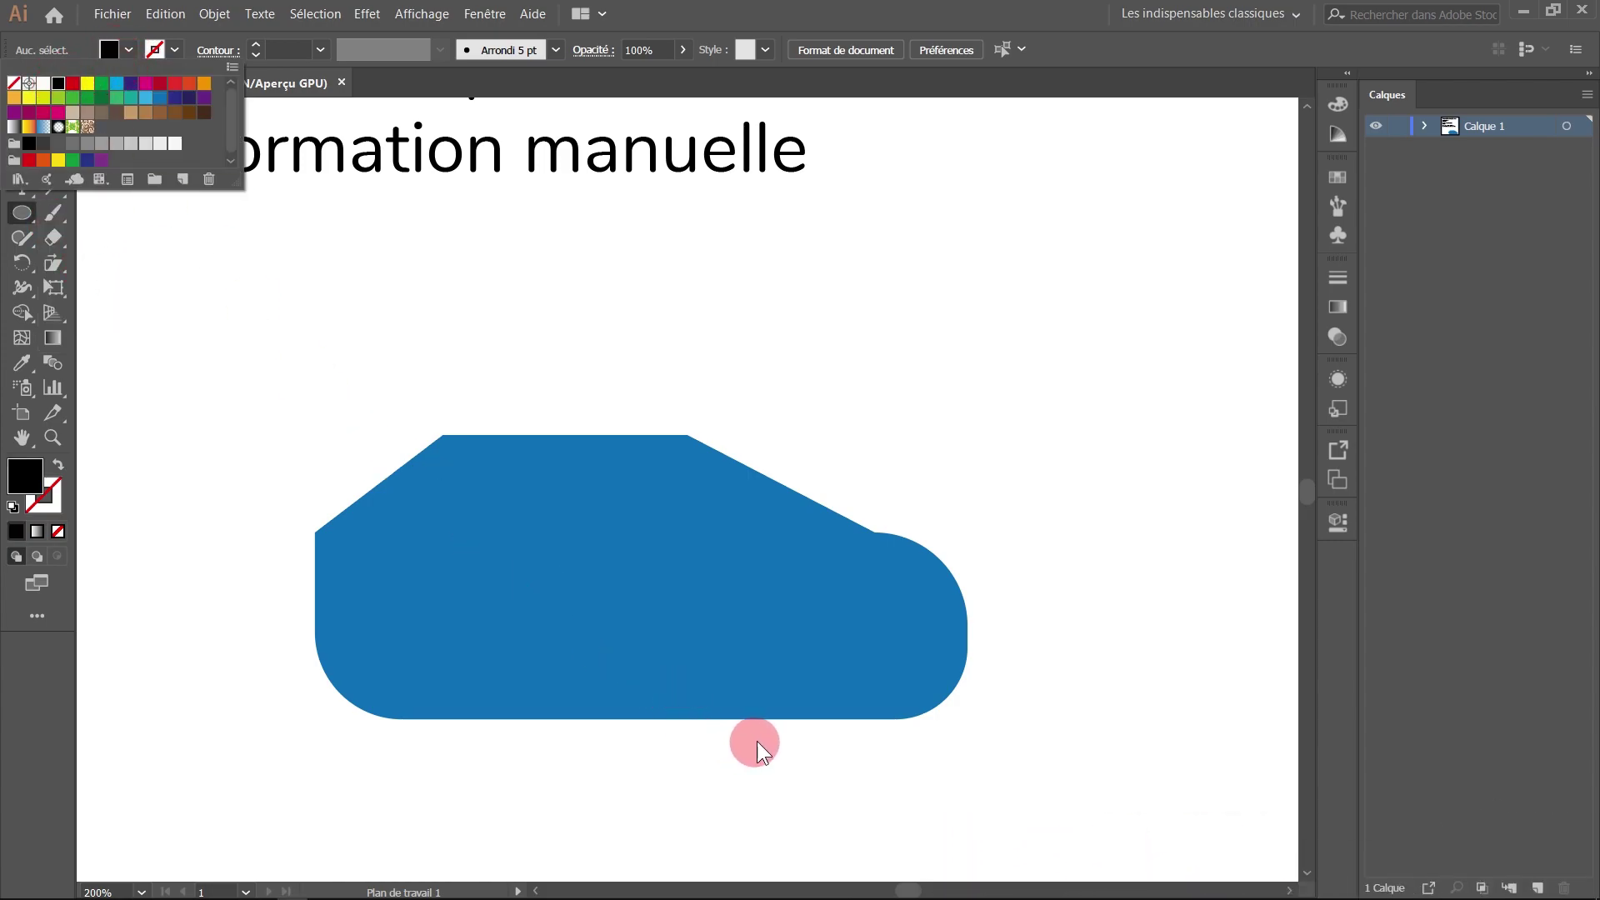
{"action": "left_click", "coordinate": [795, 715]}
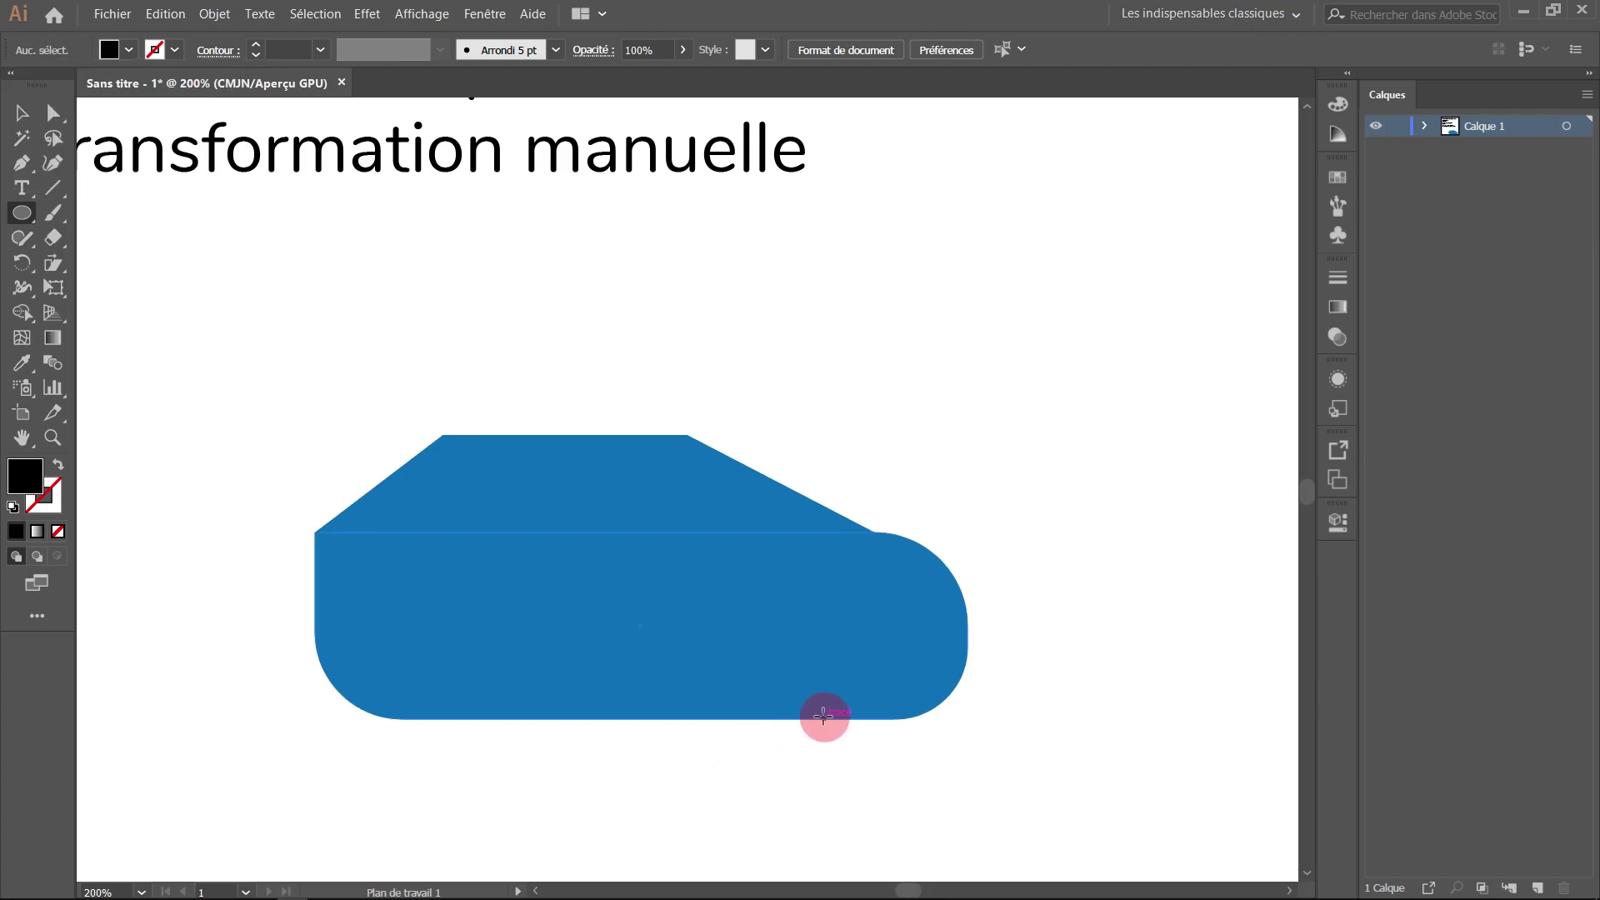
Draw a 22 mm black front wheel and Alt-drag a copy under the rear.
{"action": "left_click_drag", "start_coordinate": [814, 721], "coordinate": [800, 733]}
{"action": "left_click_drag", "start_coordinate": [812, 718], "coordinate": [894, 819]}
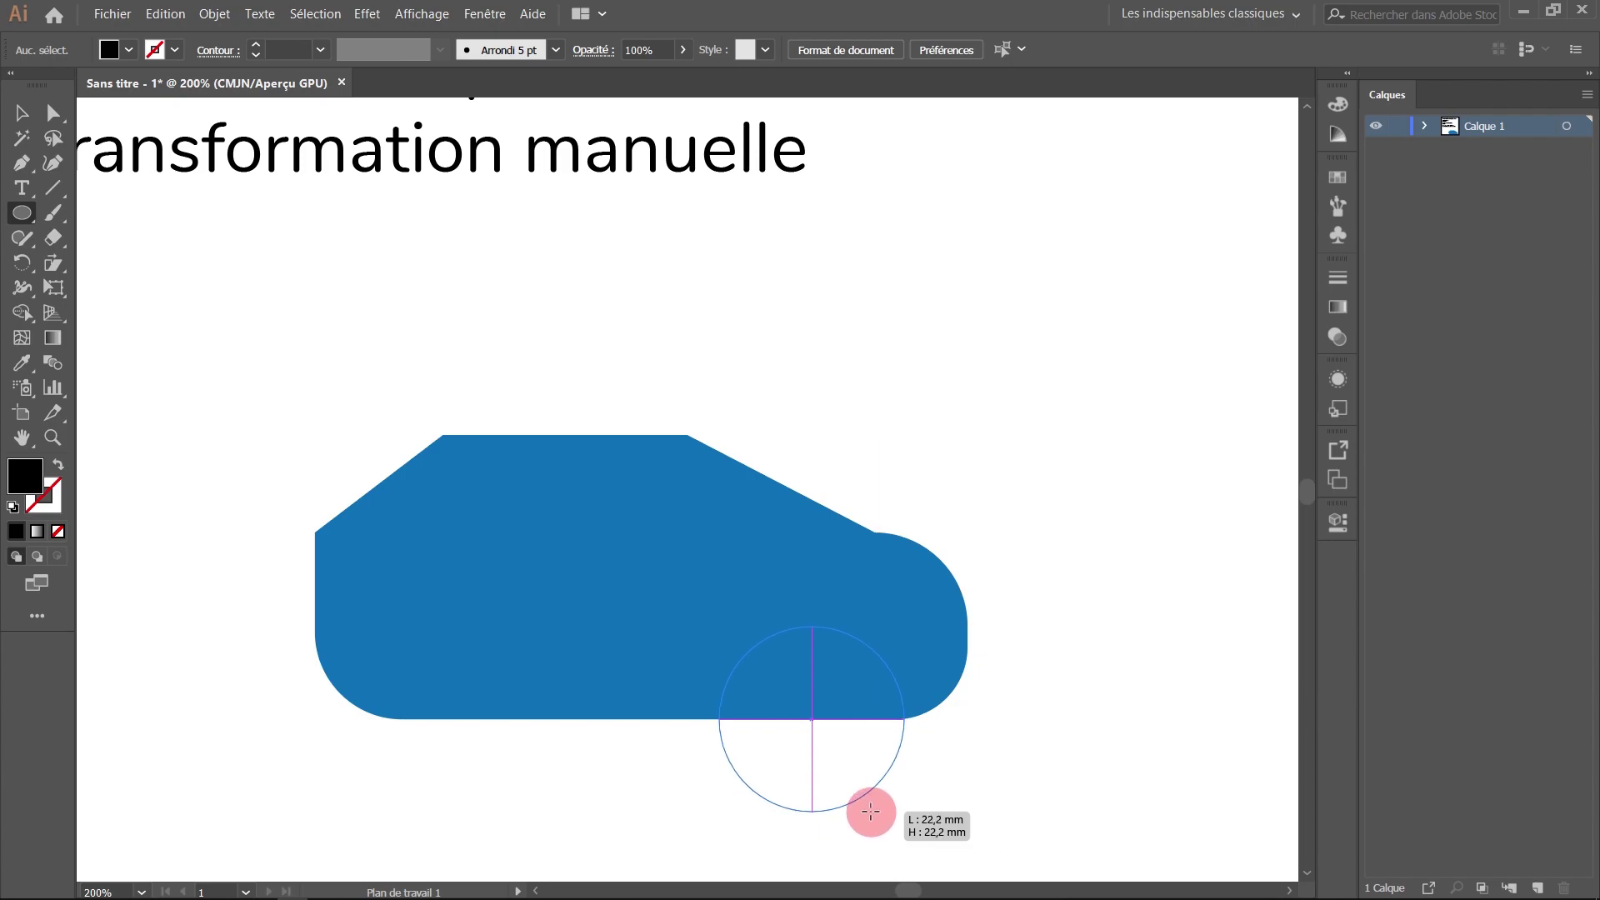
{"action": "left_click_drag", "start_coordinate": [894, 820], "coordinate": [871, 810]}
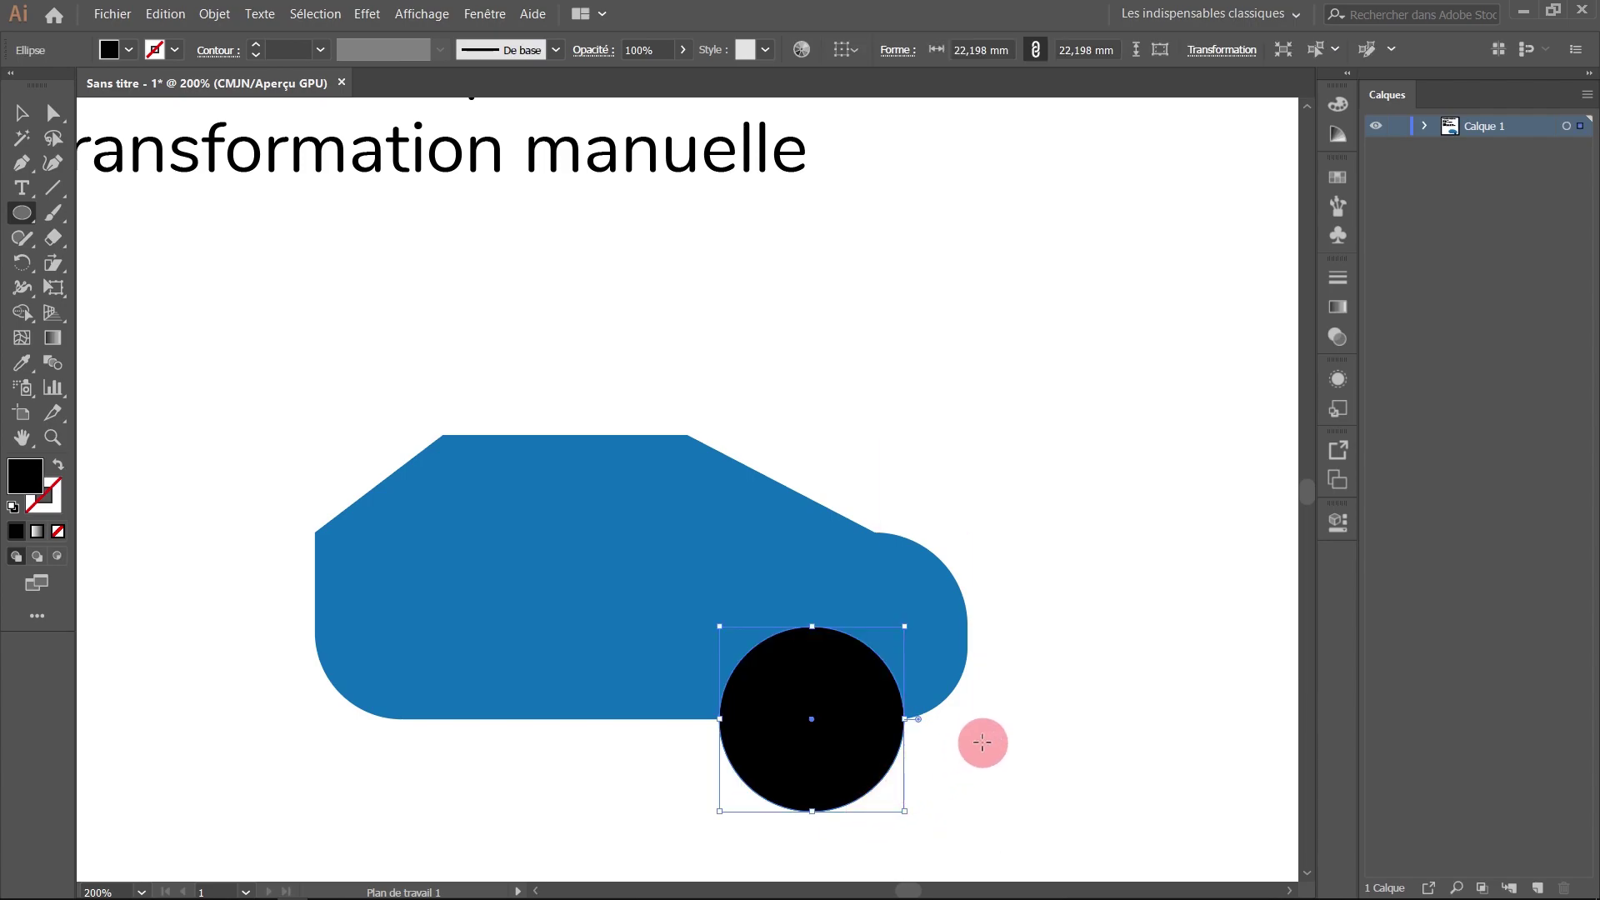
{"action": "left_click", "coordinate": [23, 115]}
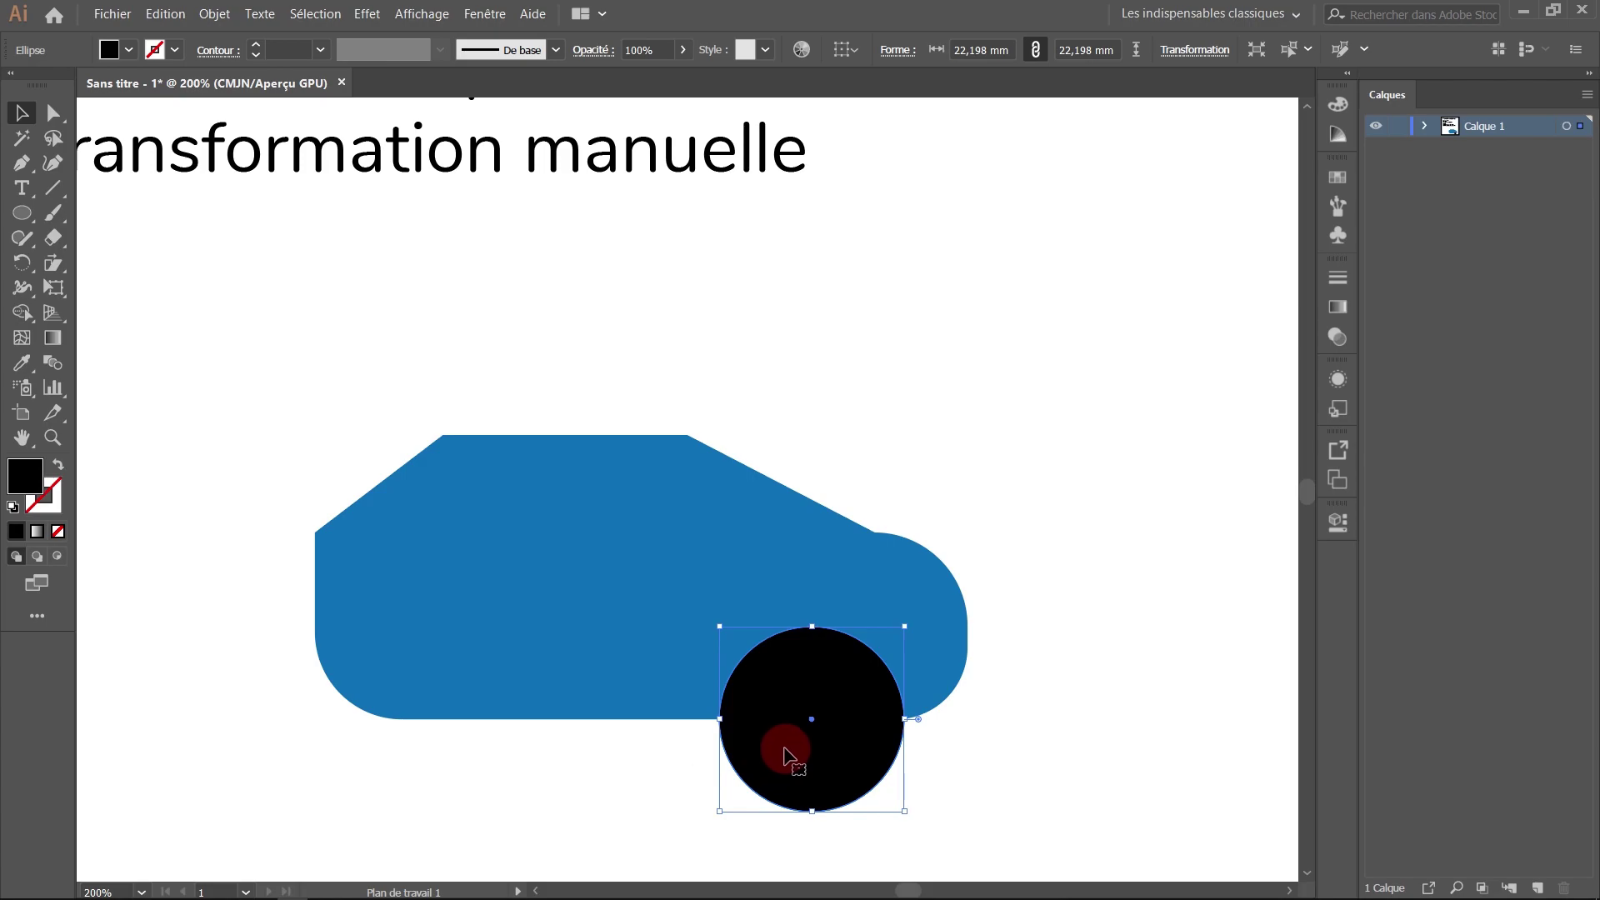
{"action": "key", "text": "alt"}
{"action": "left_click_drag", "start_coordinate": [786, 744], "coordinate": [425, 757]}
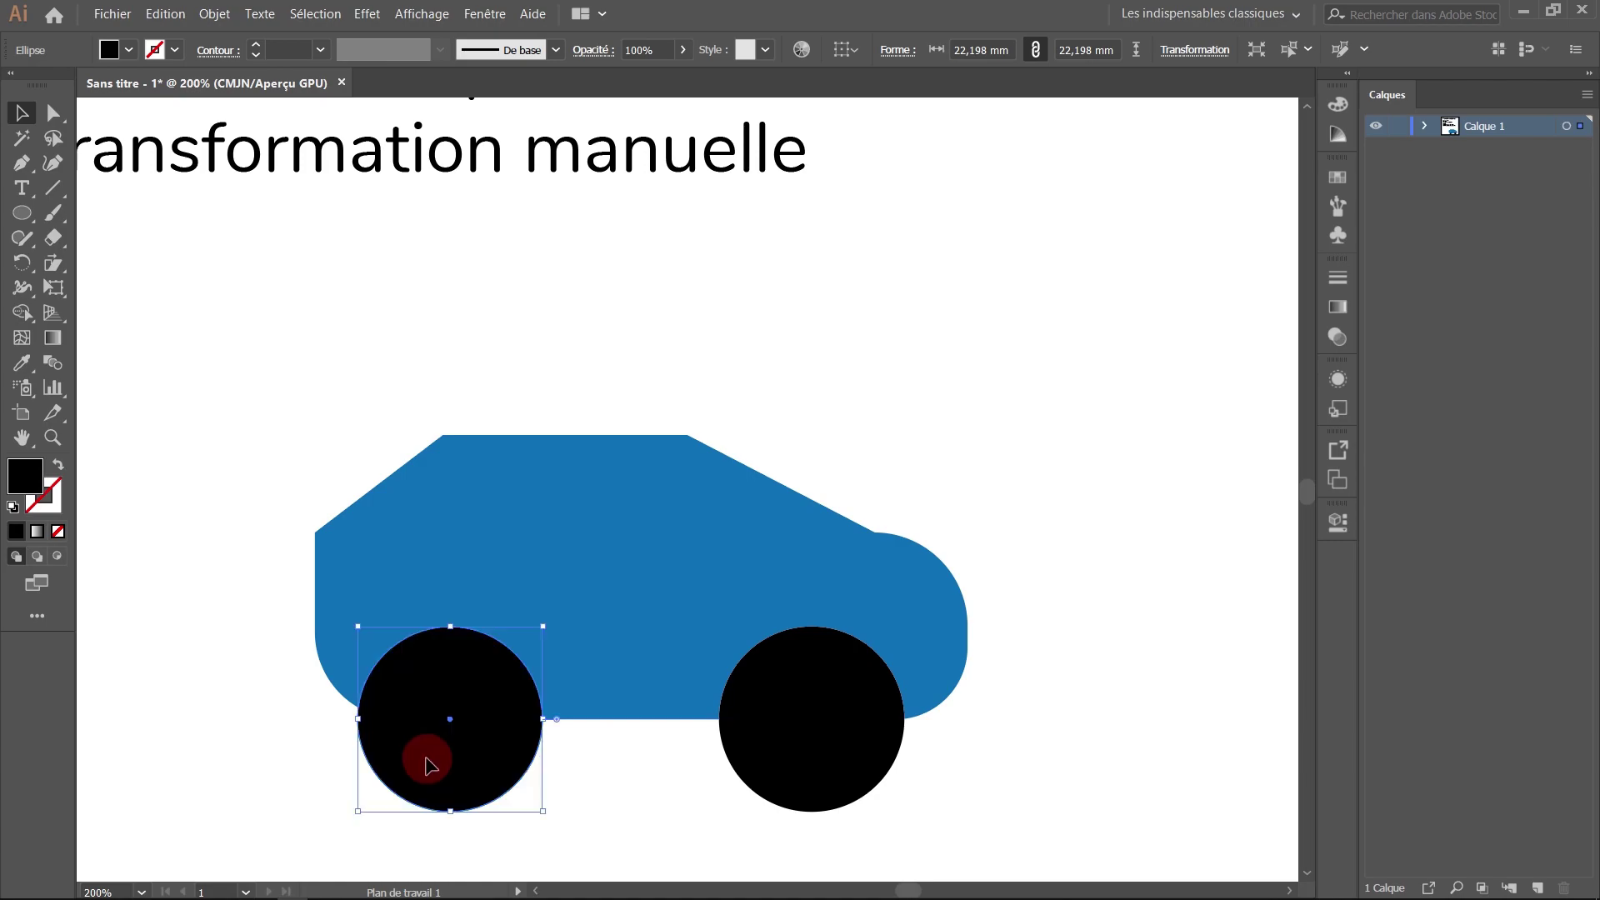
{"action": "left_click", "coordinate": [200, 423]}
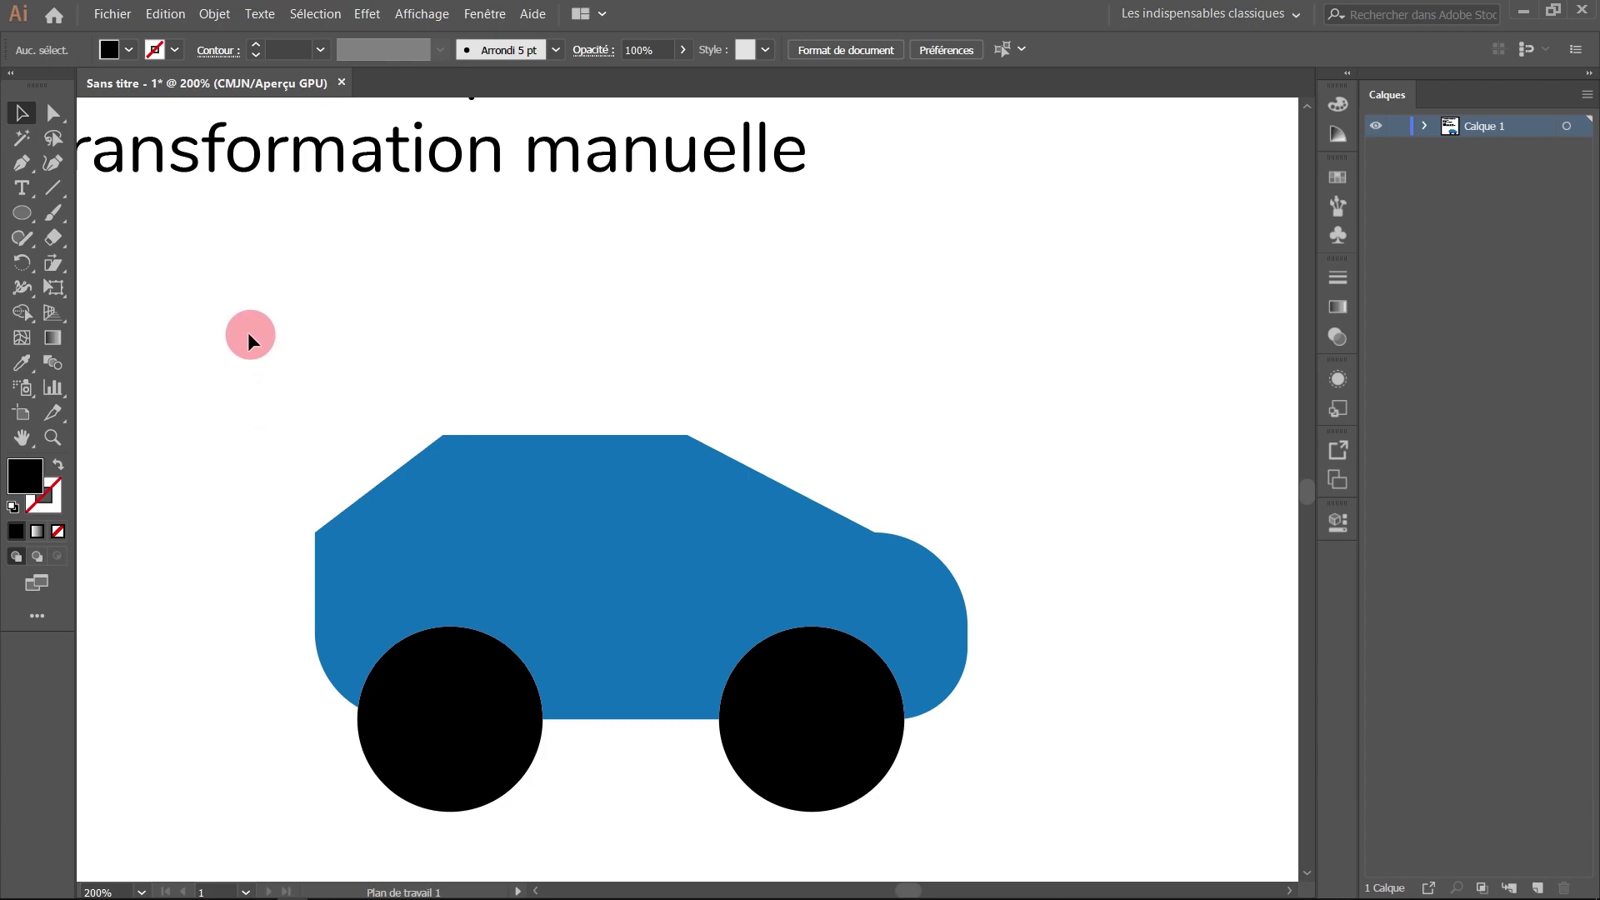
Marquee-select the car body and both wheels and group them with Objet > Associer.
{"action": "mouse_move", "coordinate": [260, 345]}
{"action": "left_mouse_down"}
{"action": "mouse_move", "coordinate": [857, 786]}
{"action": "mouse_move", "coordinate": [1023, 838]}
{"action": "mouse_move", "coordinate": [1008, 839]}
{"action": "left_mouse_up"}
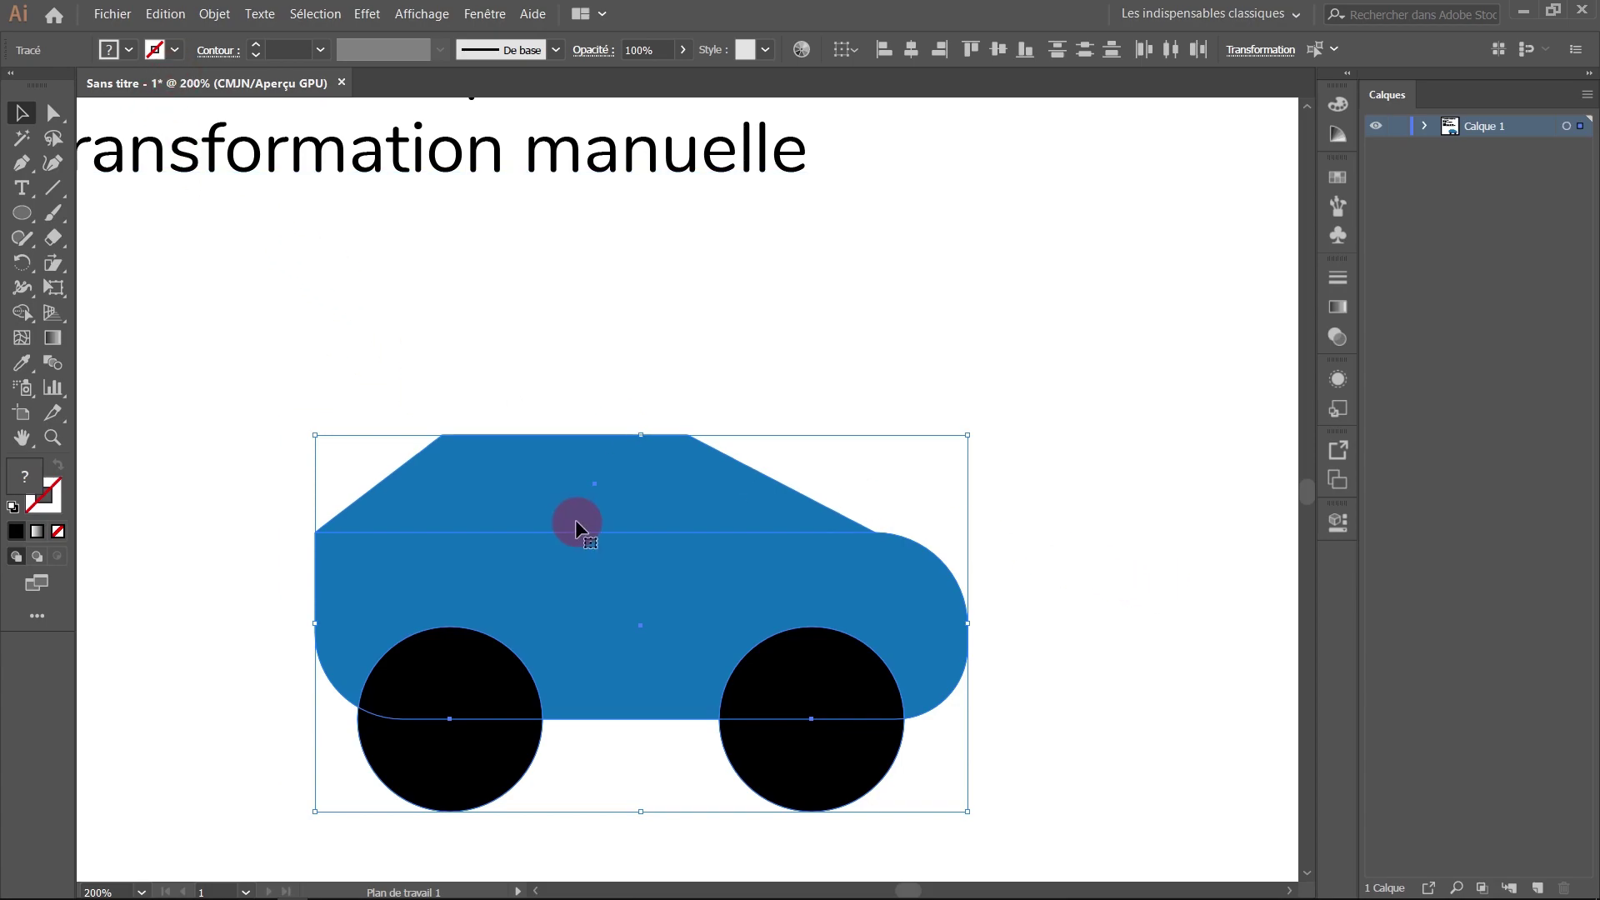
{"action": "left_click", "coordinate": [215, 14]}
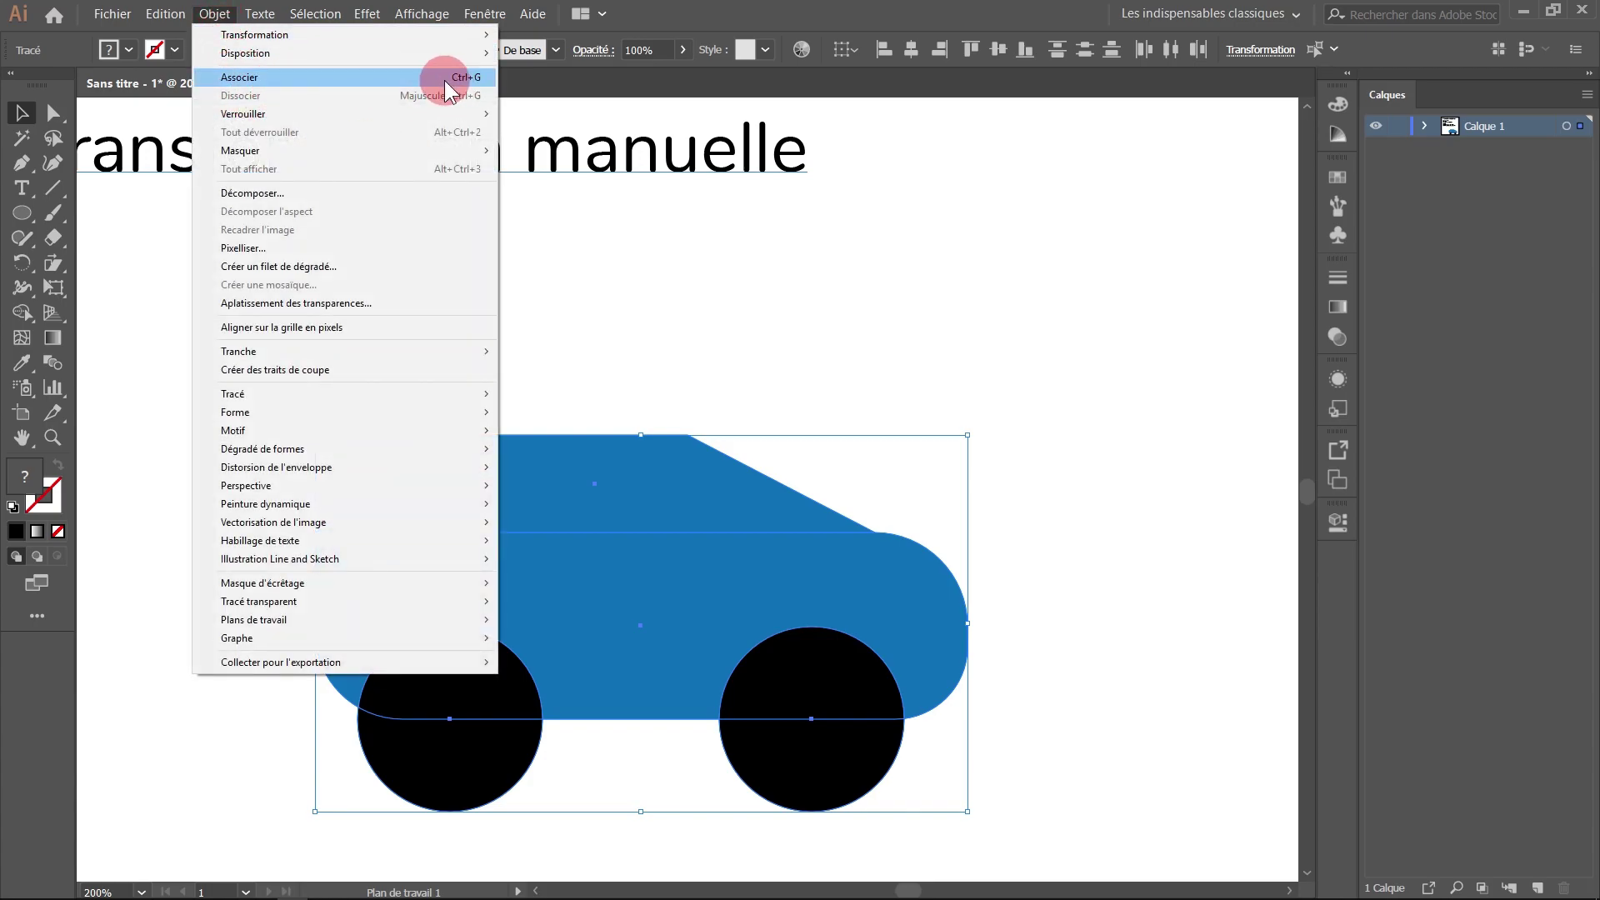
{"action": "left_click", "coordinate": [388, 76]}
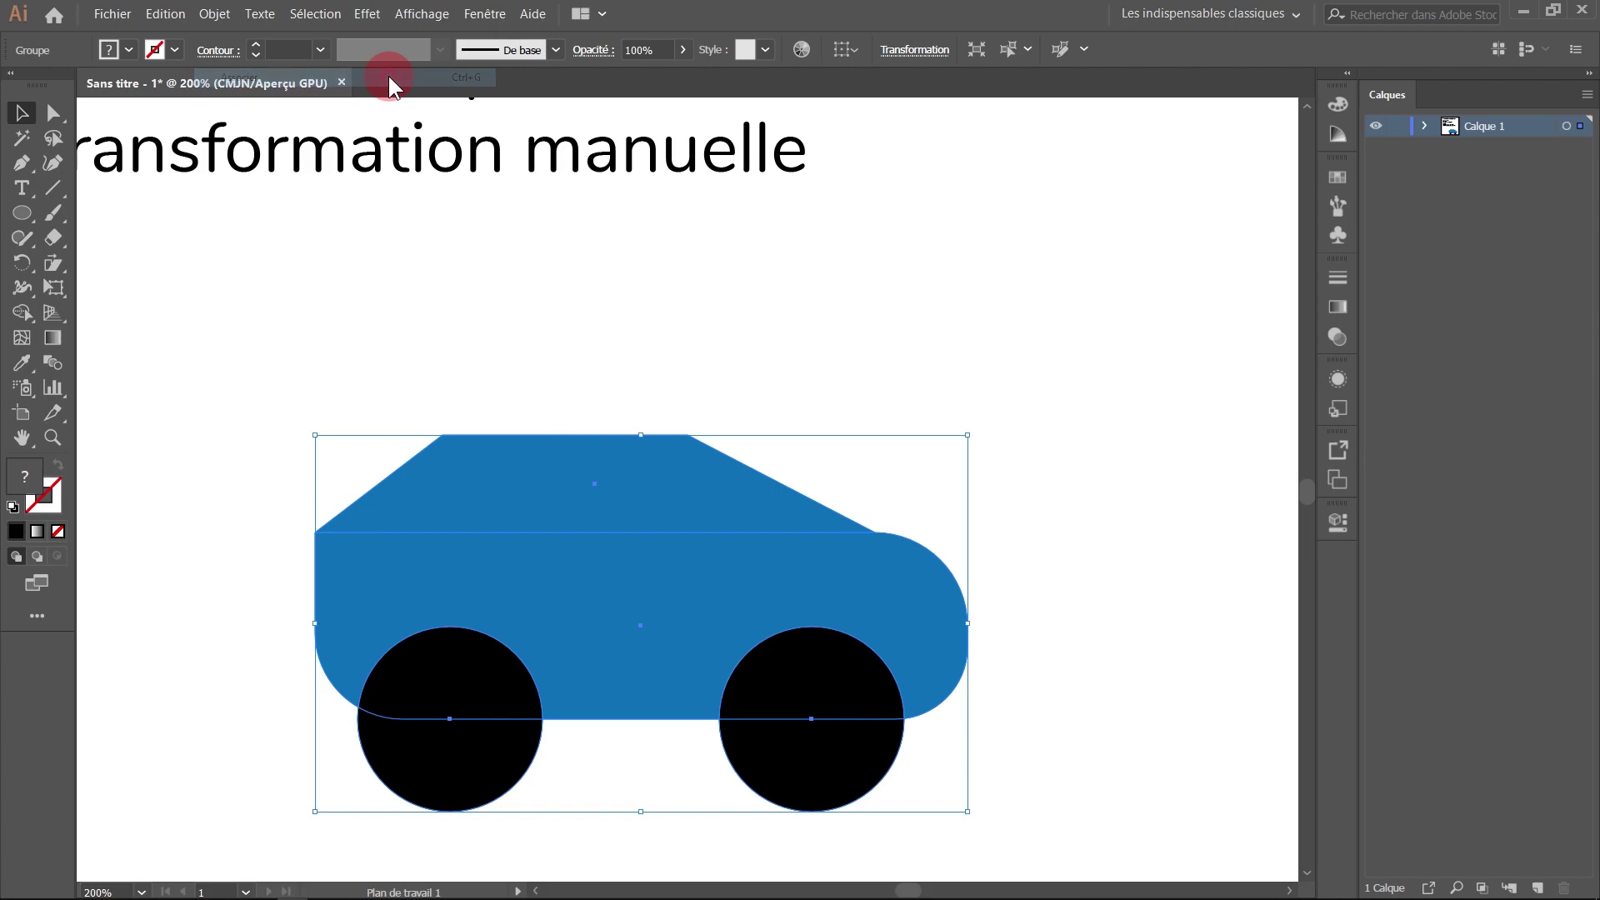
{"action": "left_click", "coordinate": [1105, 574]}
{"action": "left_click", "coordinate": [850, 605]}
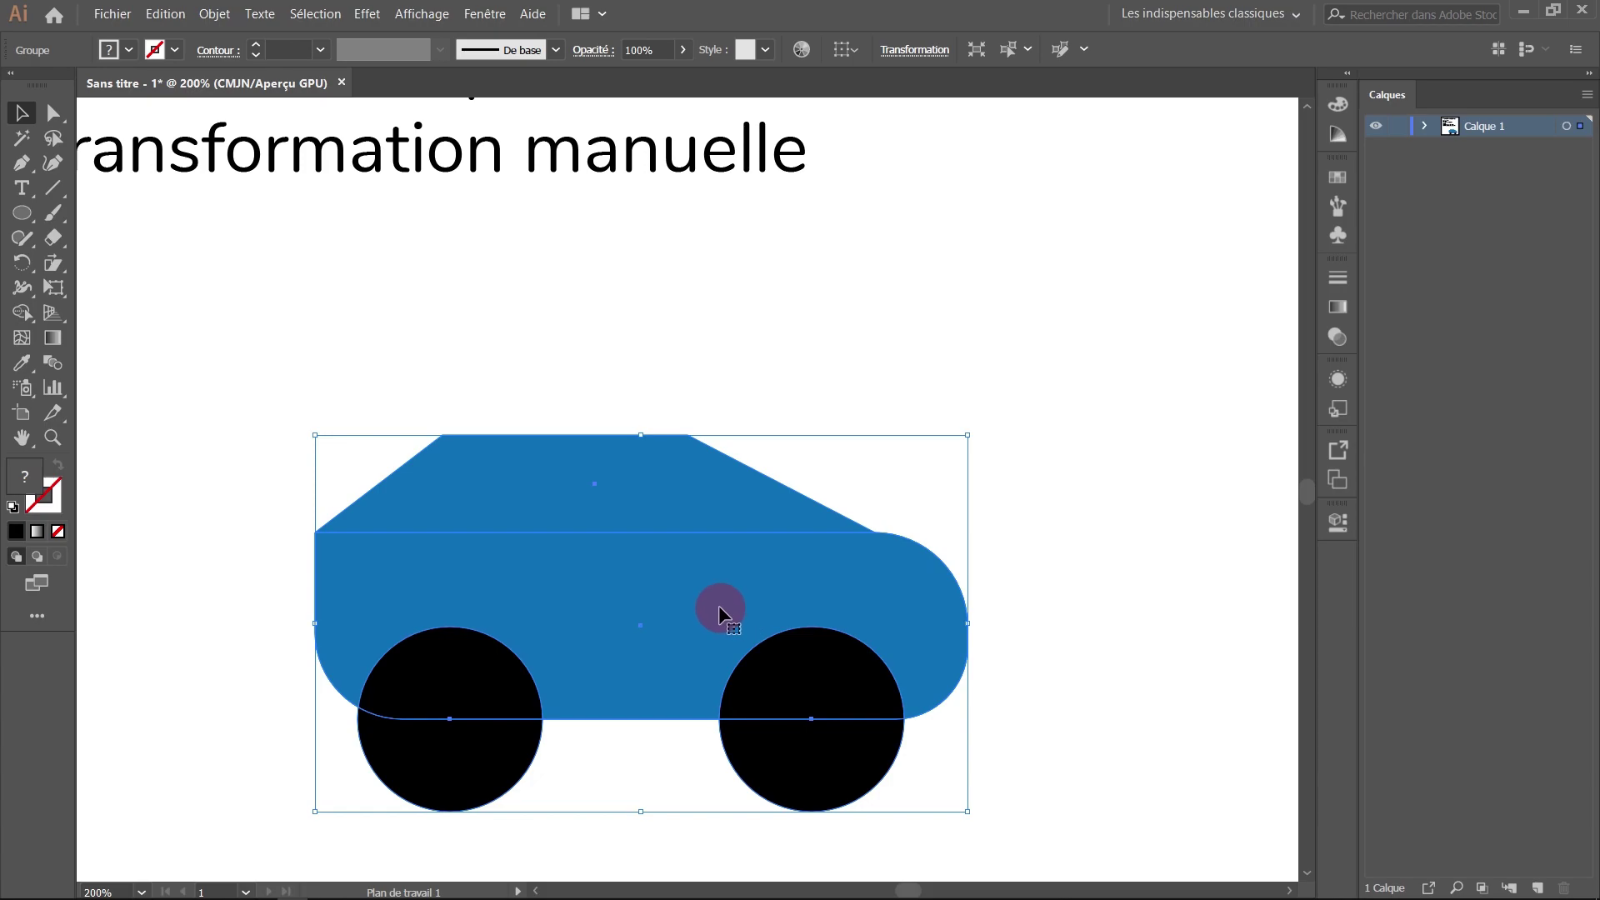
Rename the car's <Groupe> to 'Voiture' in the Calques panel.
{"action": "left_click", "coordinate": [1465, 242]}
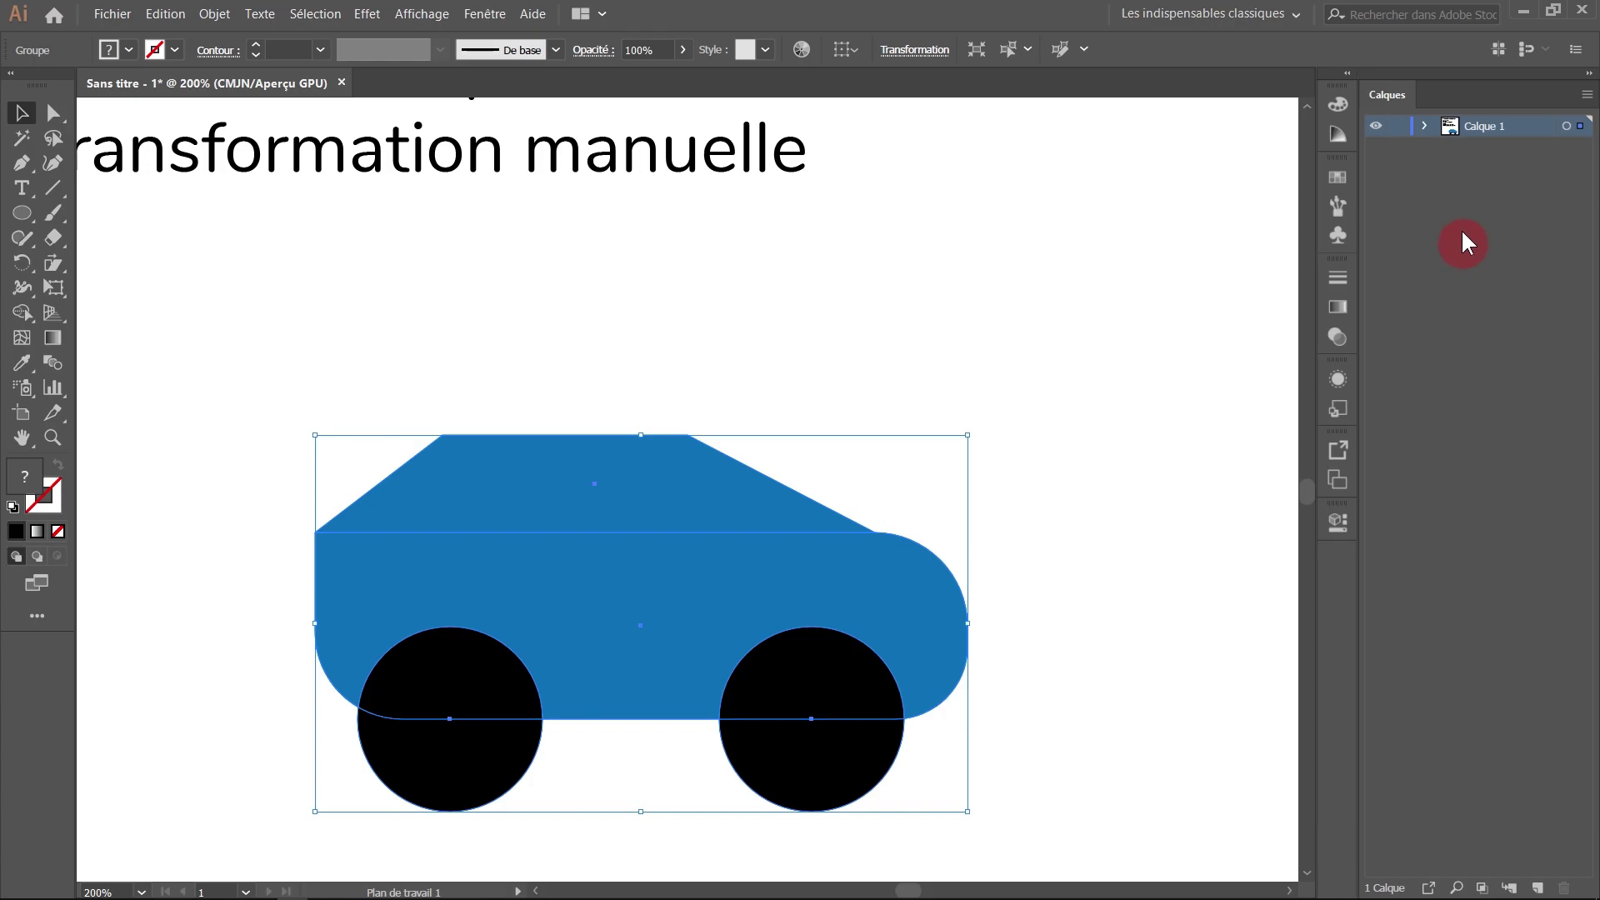
{"action": "left_click", "coordinate": [1425, 125]}
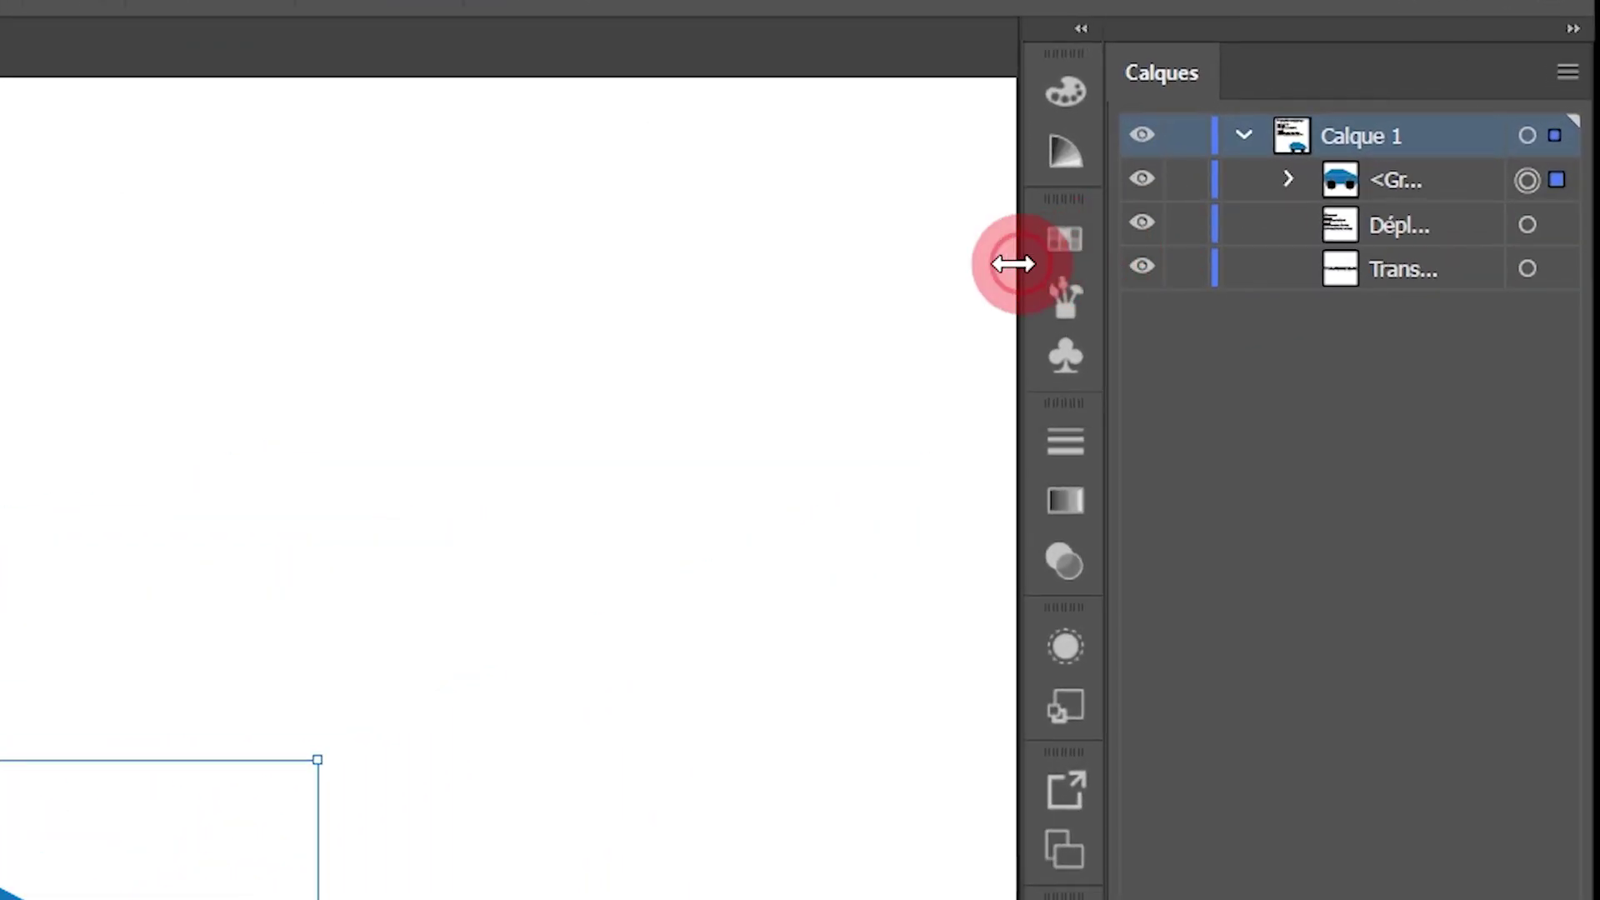
{"action": "left_click_drag", "start_coordinate": [1013, 263], "coordinate": [809, 265]}
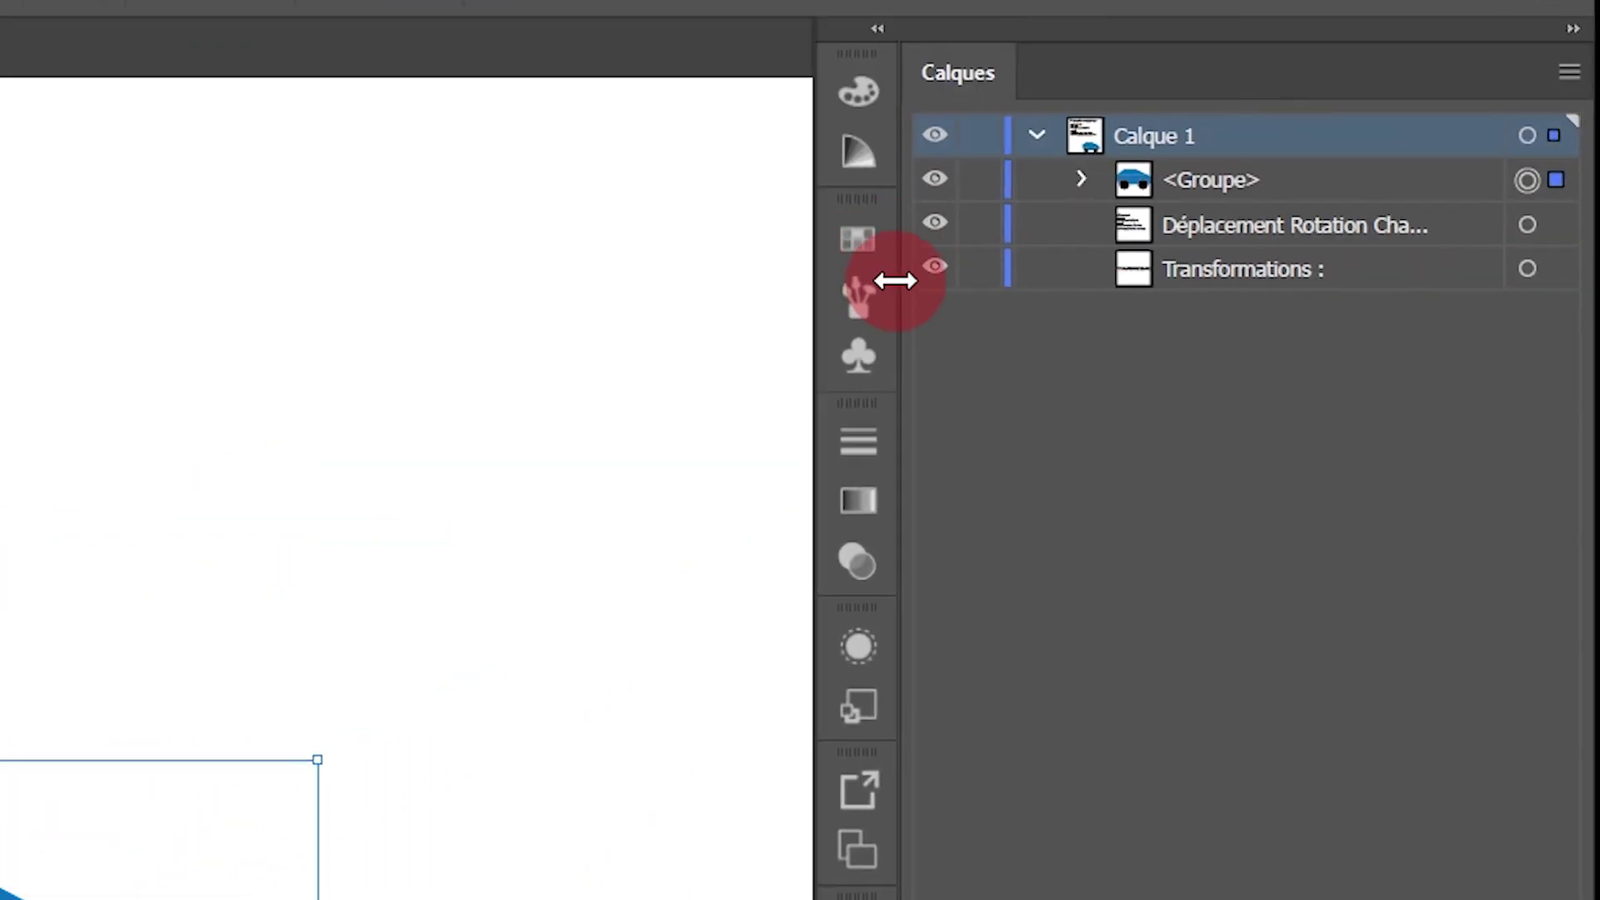
{"action": "left_click", "coordinate": [1213, 195]}
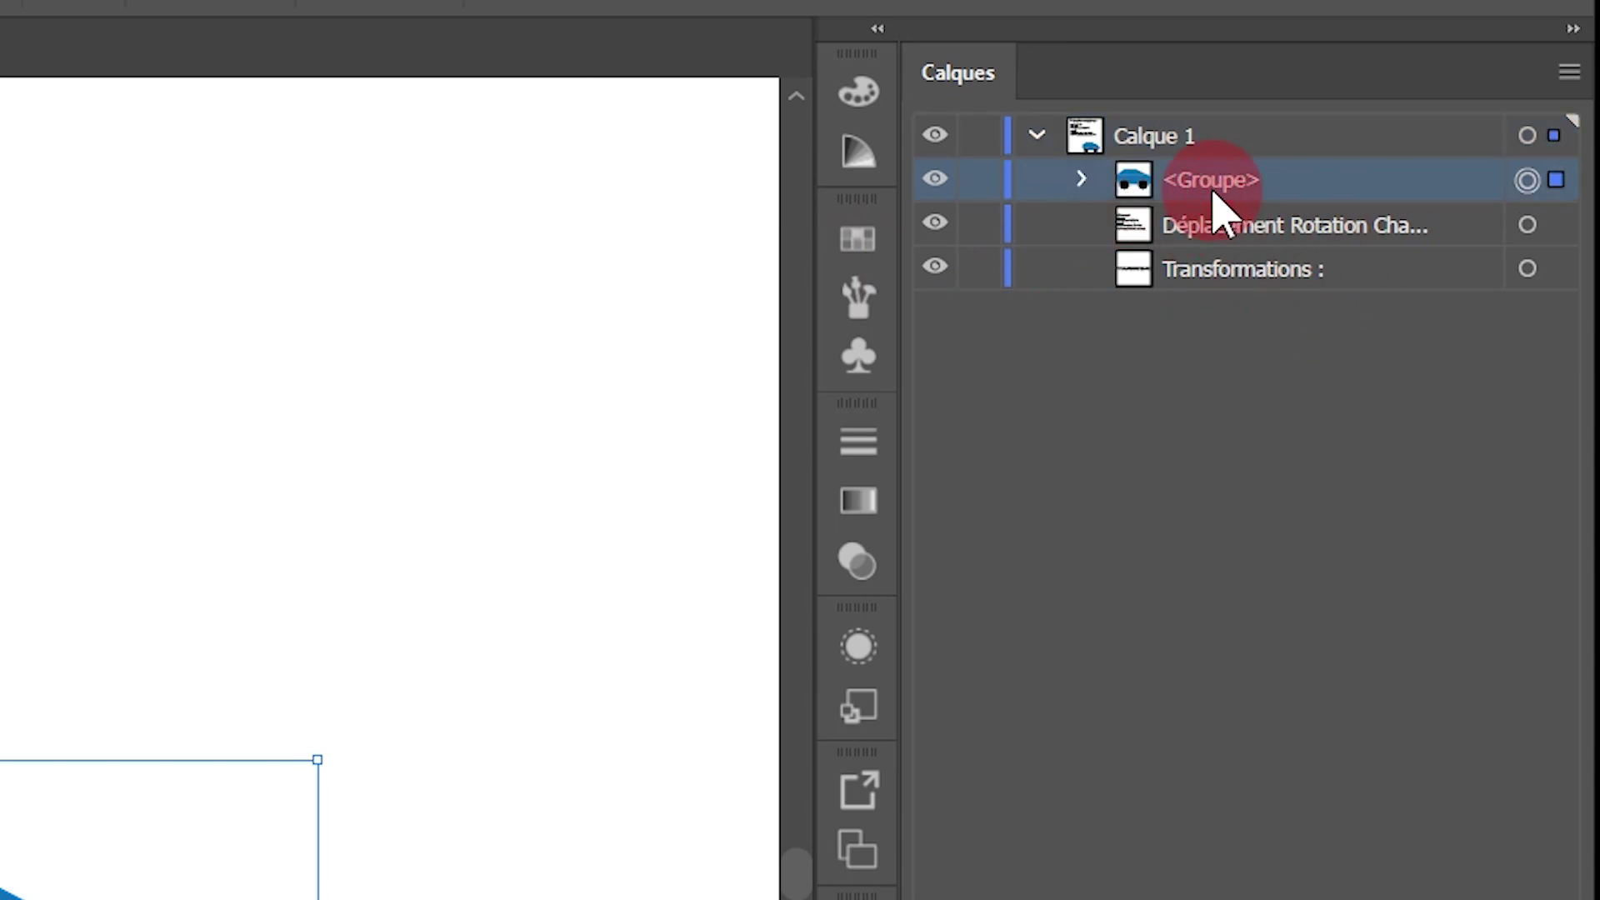
{"action": "double_click", "coordinate": [1211, 181]}
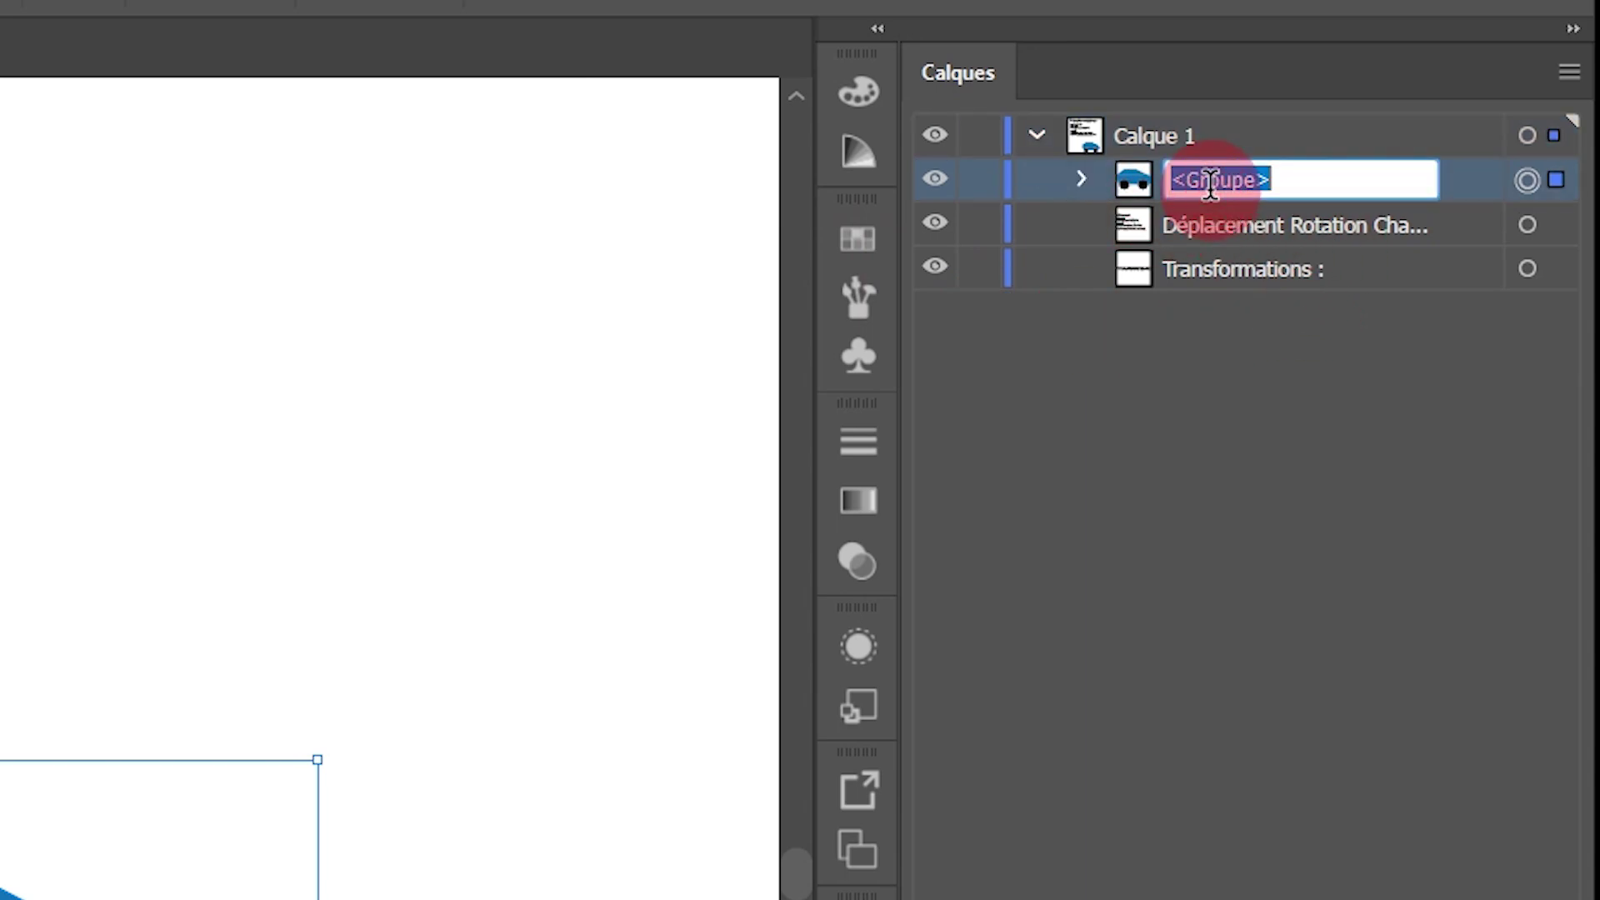
{"action": "type", "text": "Voiture"}
{"action": "key", "text": "Return"}
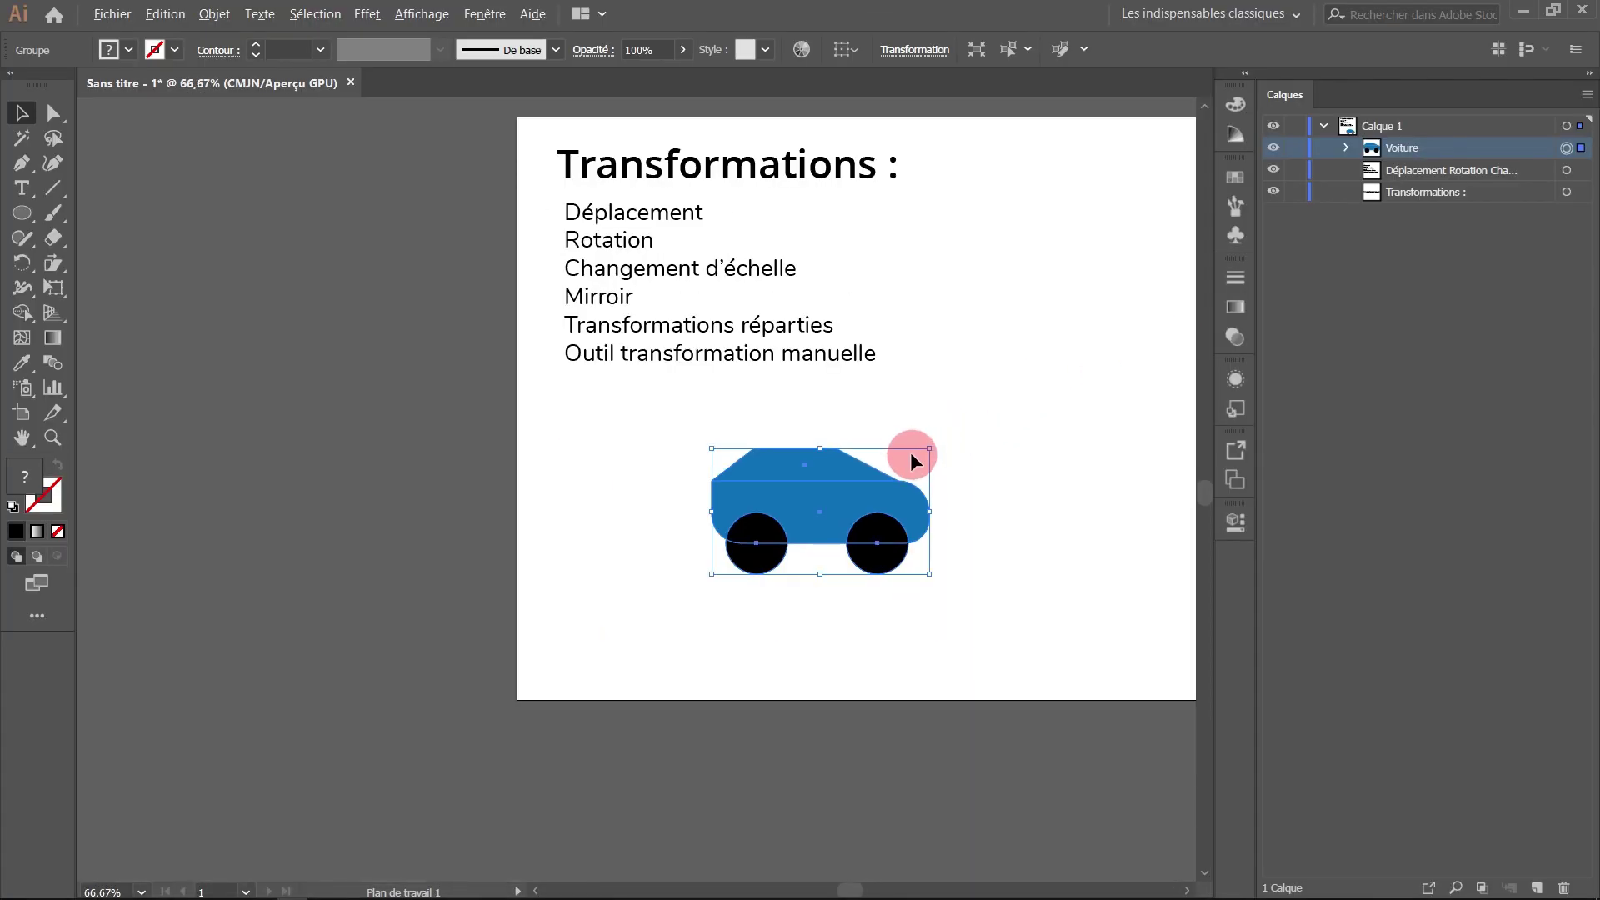
Drag the Voiture group about the artboard, settling it about 131 mm left, then nudge with Shift+Right.
{"action": "mouse_move", "coordinate": [1054, 401]}
{"action": "left_mouse_down"}
{"action": "mouse_move", "coordinate": [817, 492]}
{"action": "mouse_move", "coordinate": [799, 467]}
{"action": "left_mouse_up"}
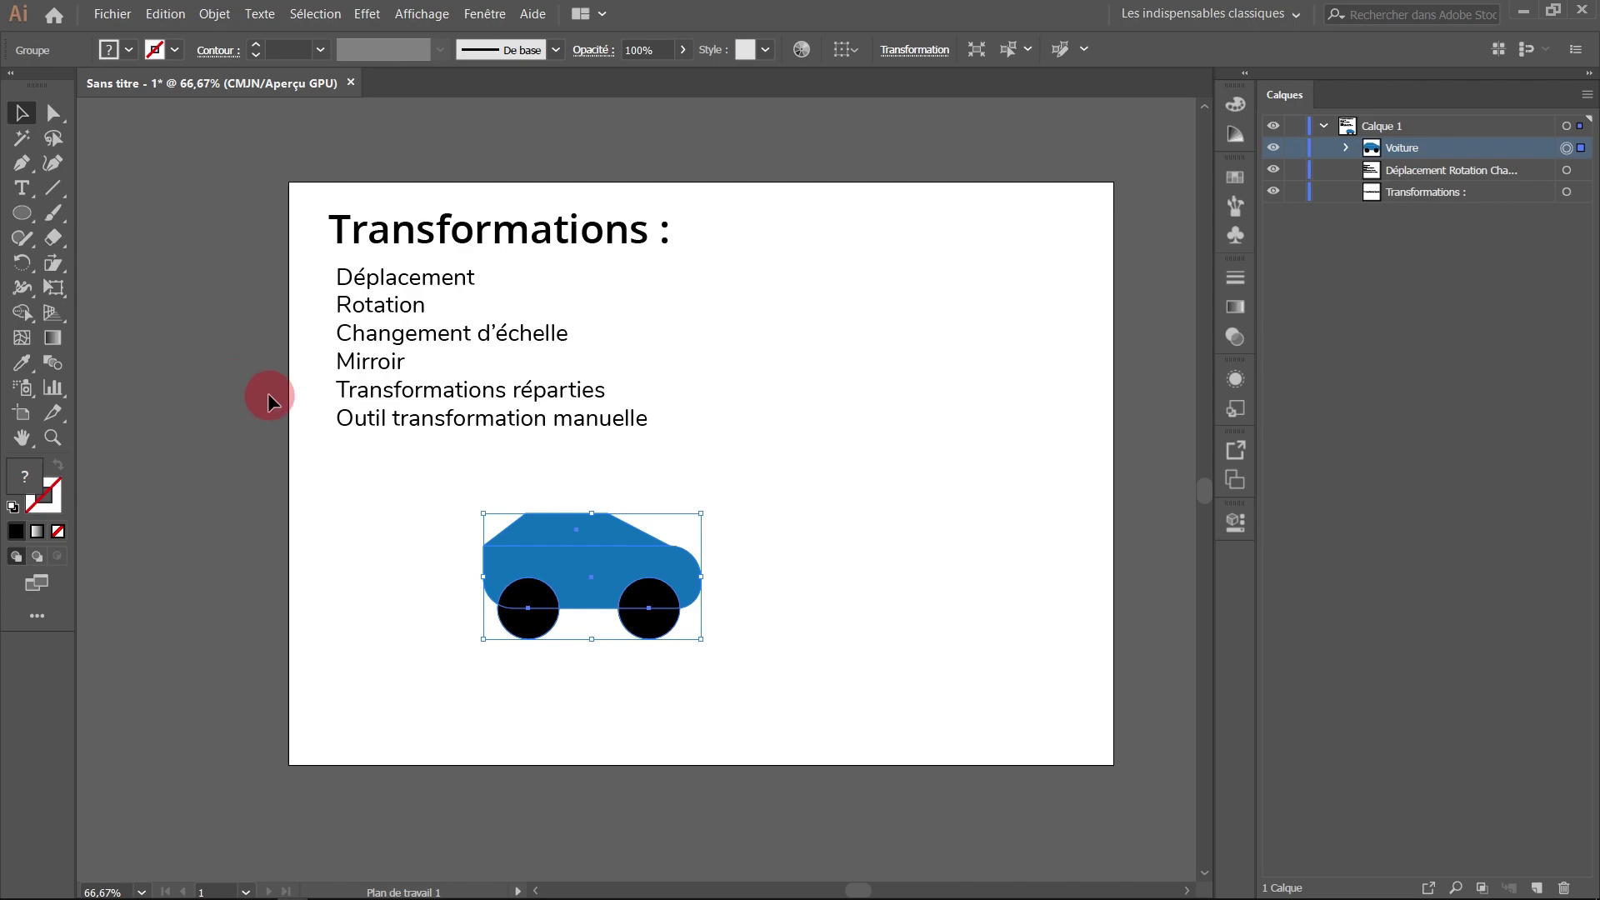
{"action": "left_click", "coordinate": [348, 535]}
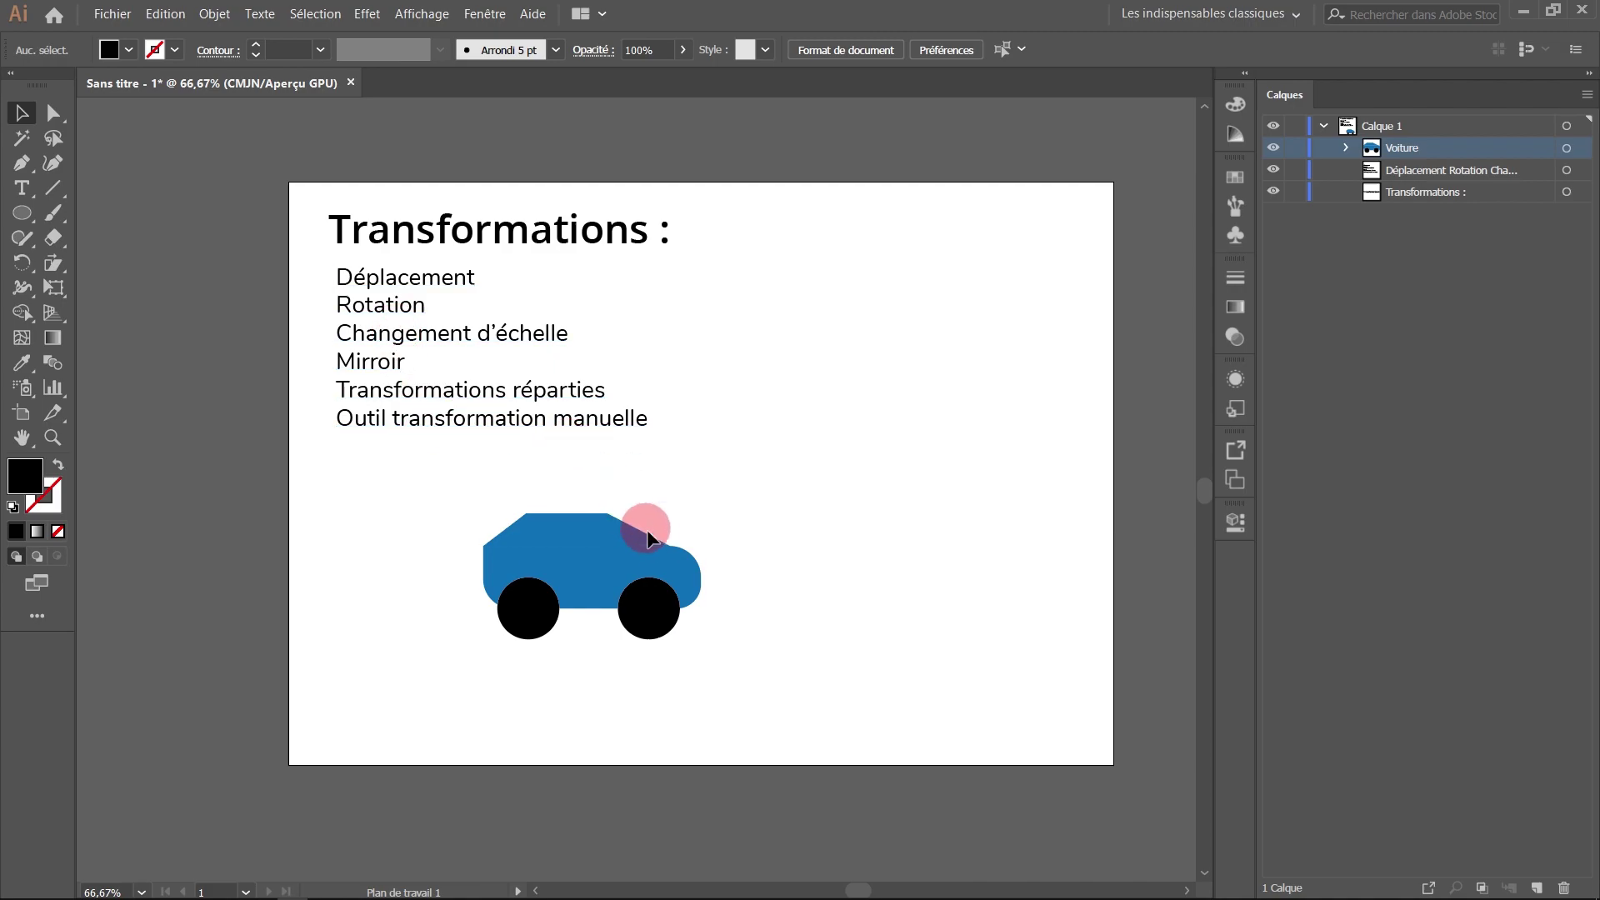
{"action": "left_click", "coordinate": [614, 598]}
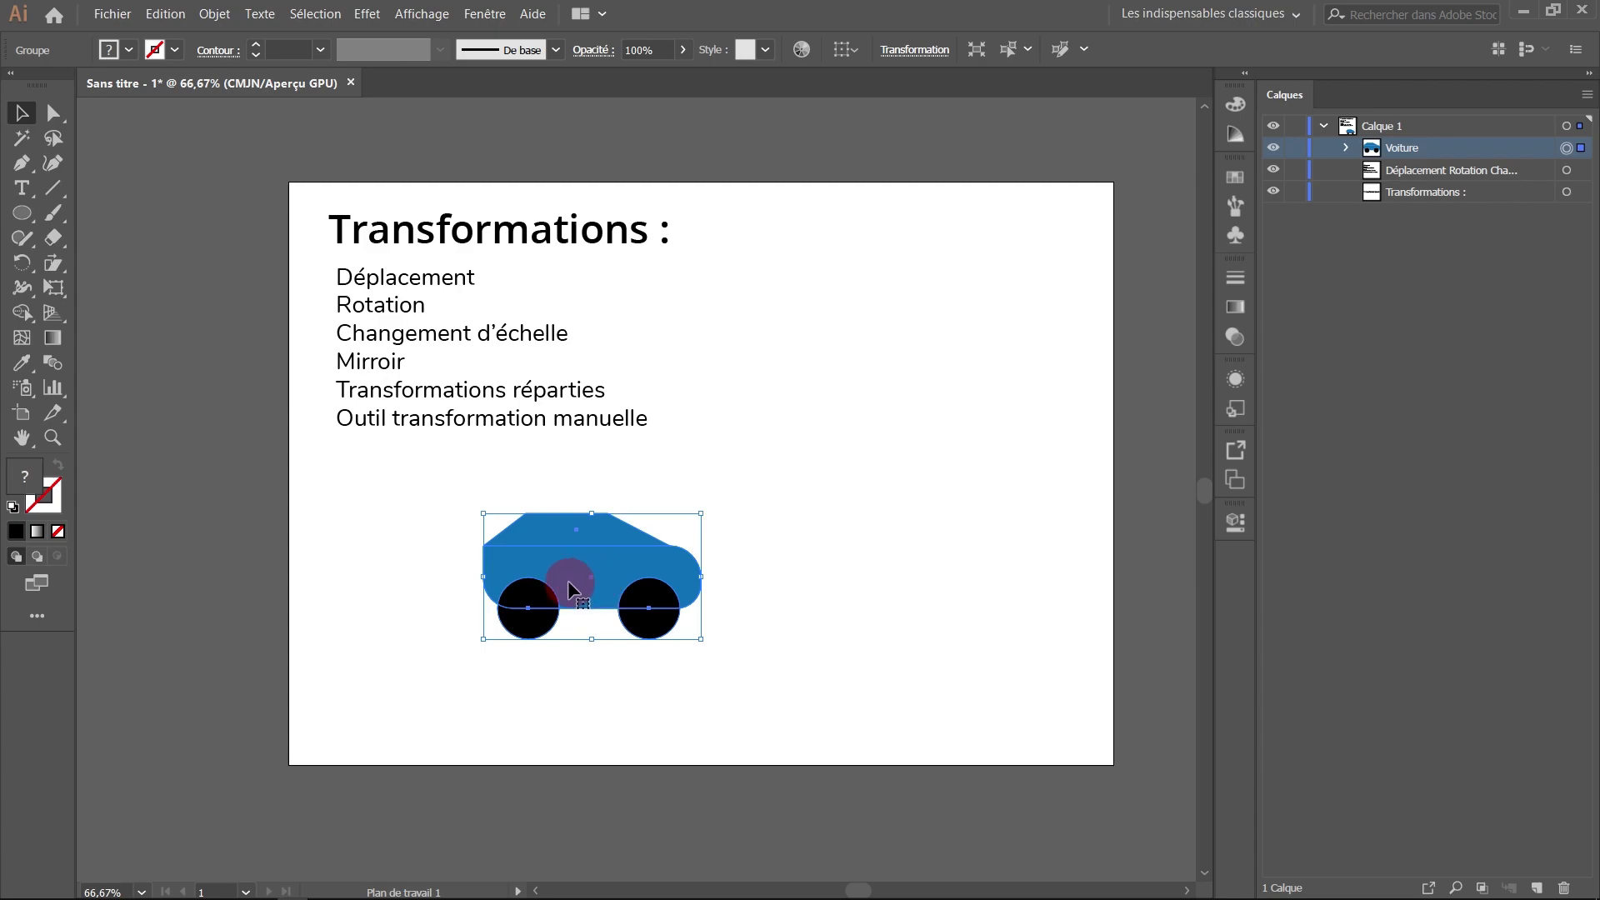
{"action": "mouse_move", "coordinate": [569, 582]}
{"action": "left_mouse_down"}
{"action": "mouse_move", "coordinate": [830, 594]}
{"action": "mouse_move", "coordinate": [450, 583]}
{"action": "left_mouse_up"}
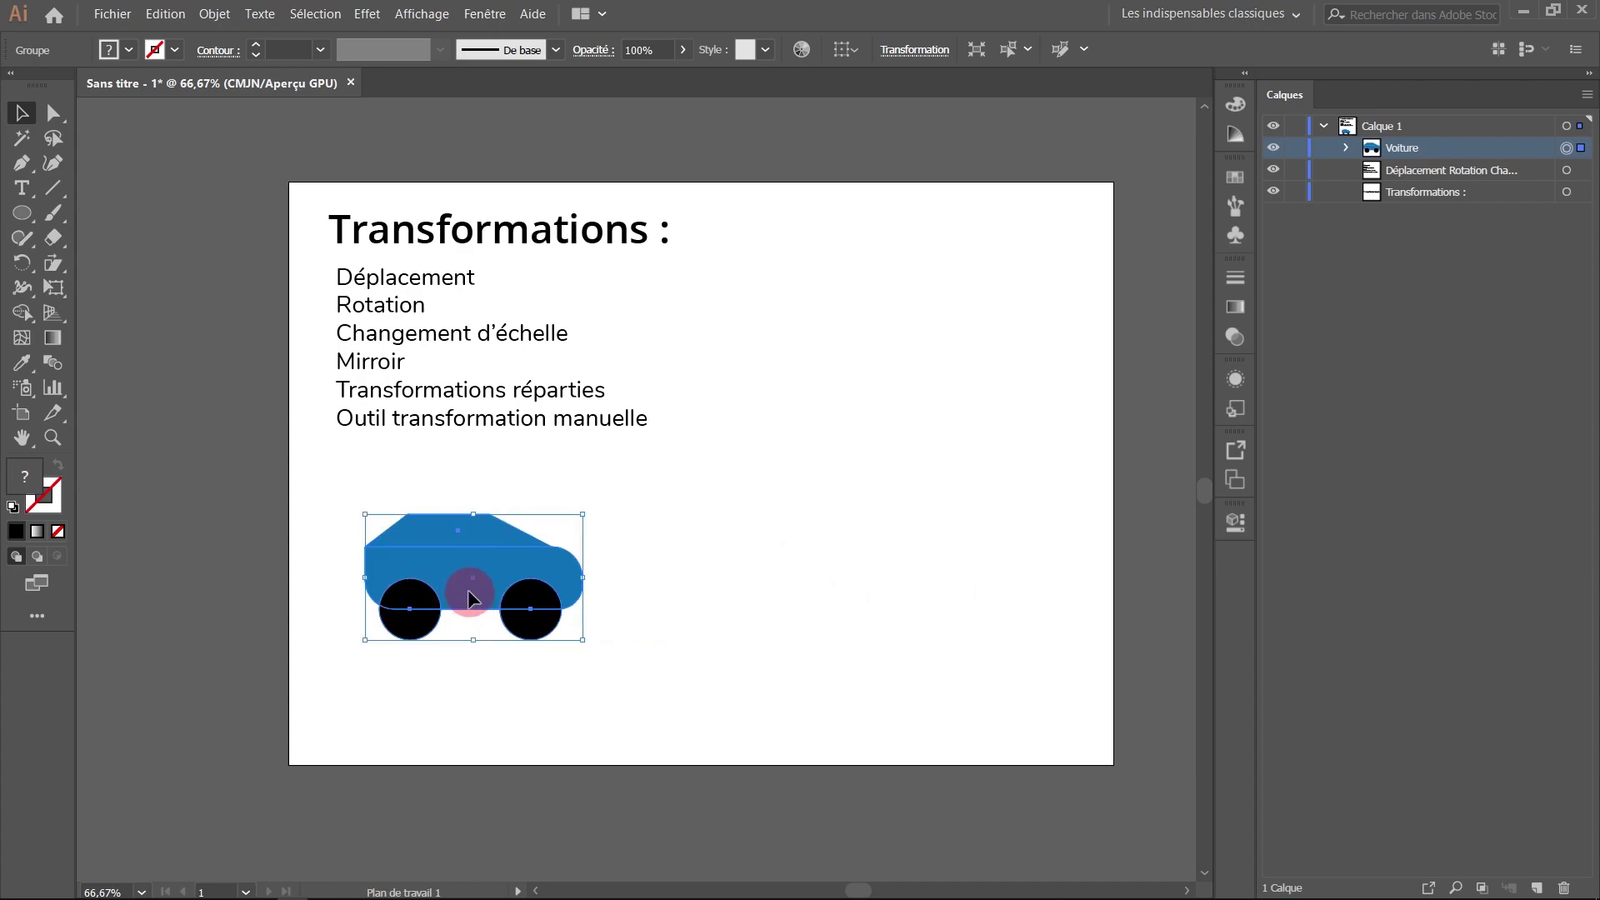
{"action": "key", "text": "ctrl+shift+a"}
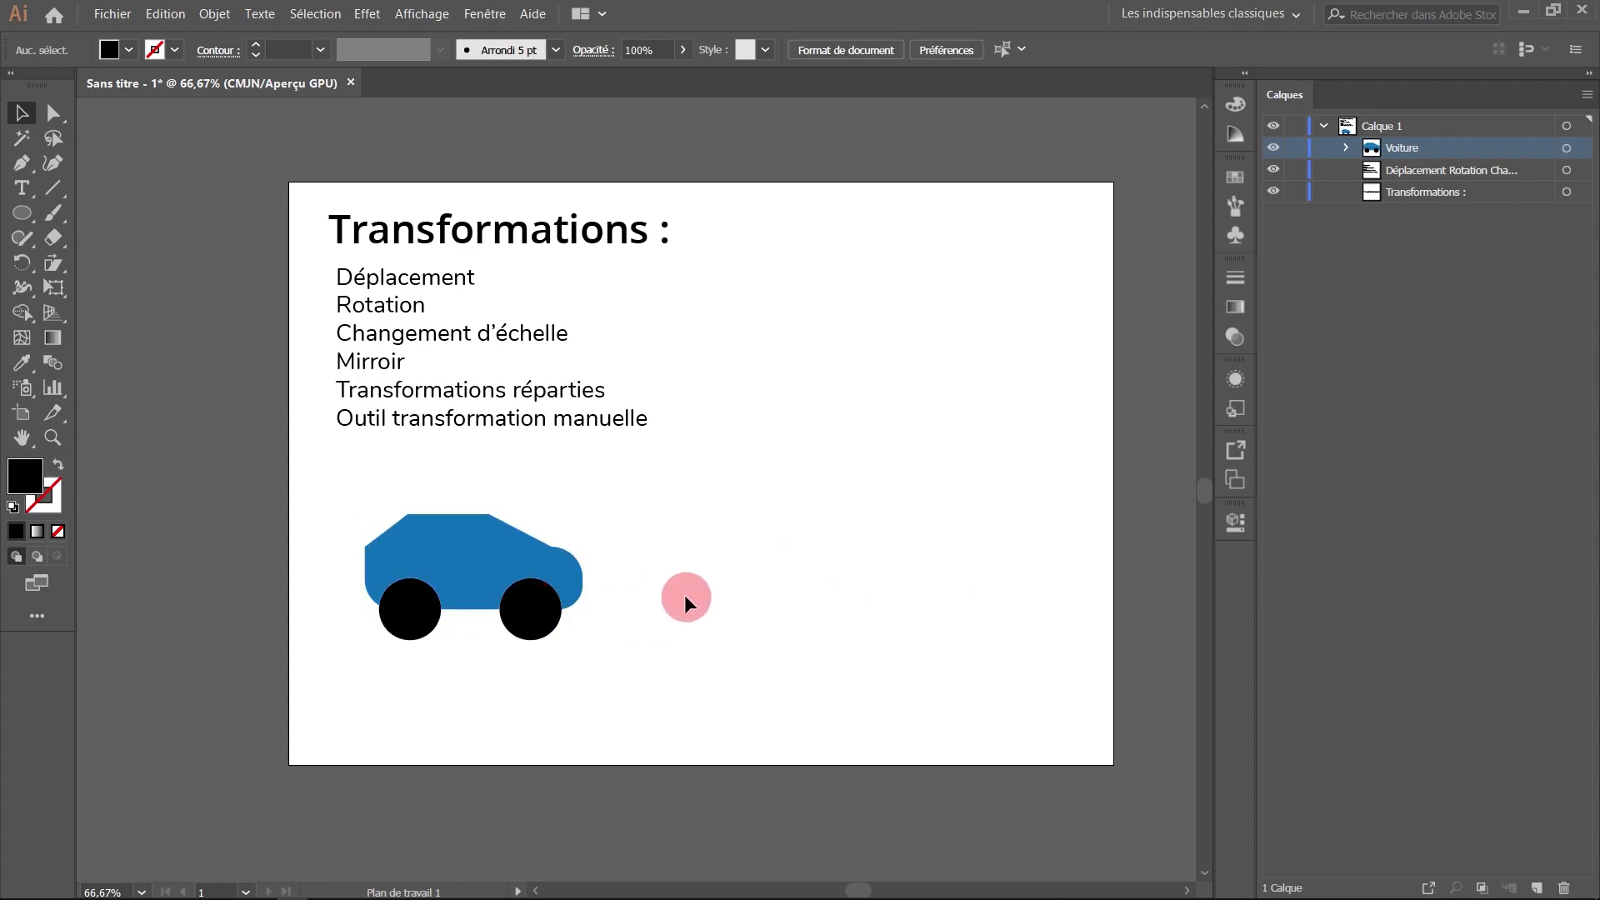
{"action": "mouse_move", "coordinate": [536, 602]}
{"action": "left_mouse_down"}
{"action": "mouse_move", "coordinate": [927, 596]}
{"action": "mouse_move", "coordinate": [534, 604]}
{"action": "mouse_move", "coordinate": [891, 598]}
{"action": "left_mouse_up"}
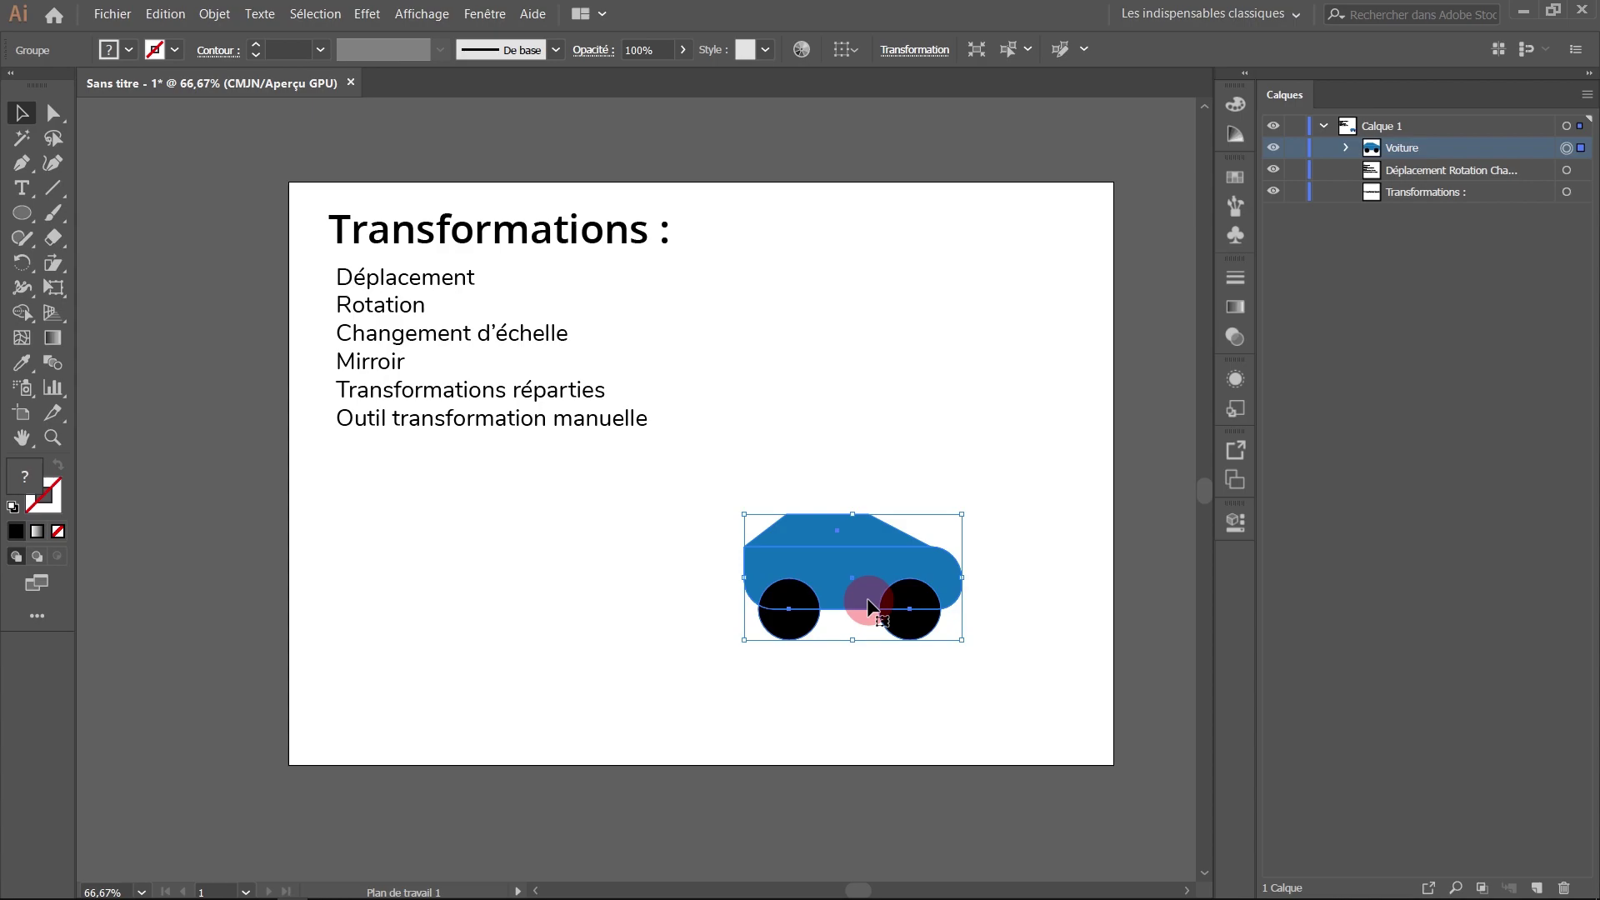
{"action": "key", "text": "ctrl+shift+a"}
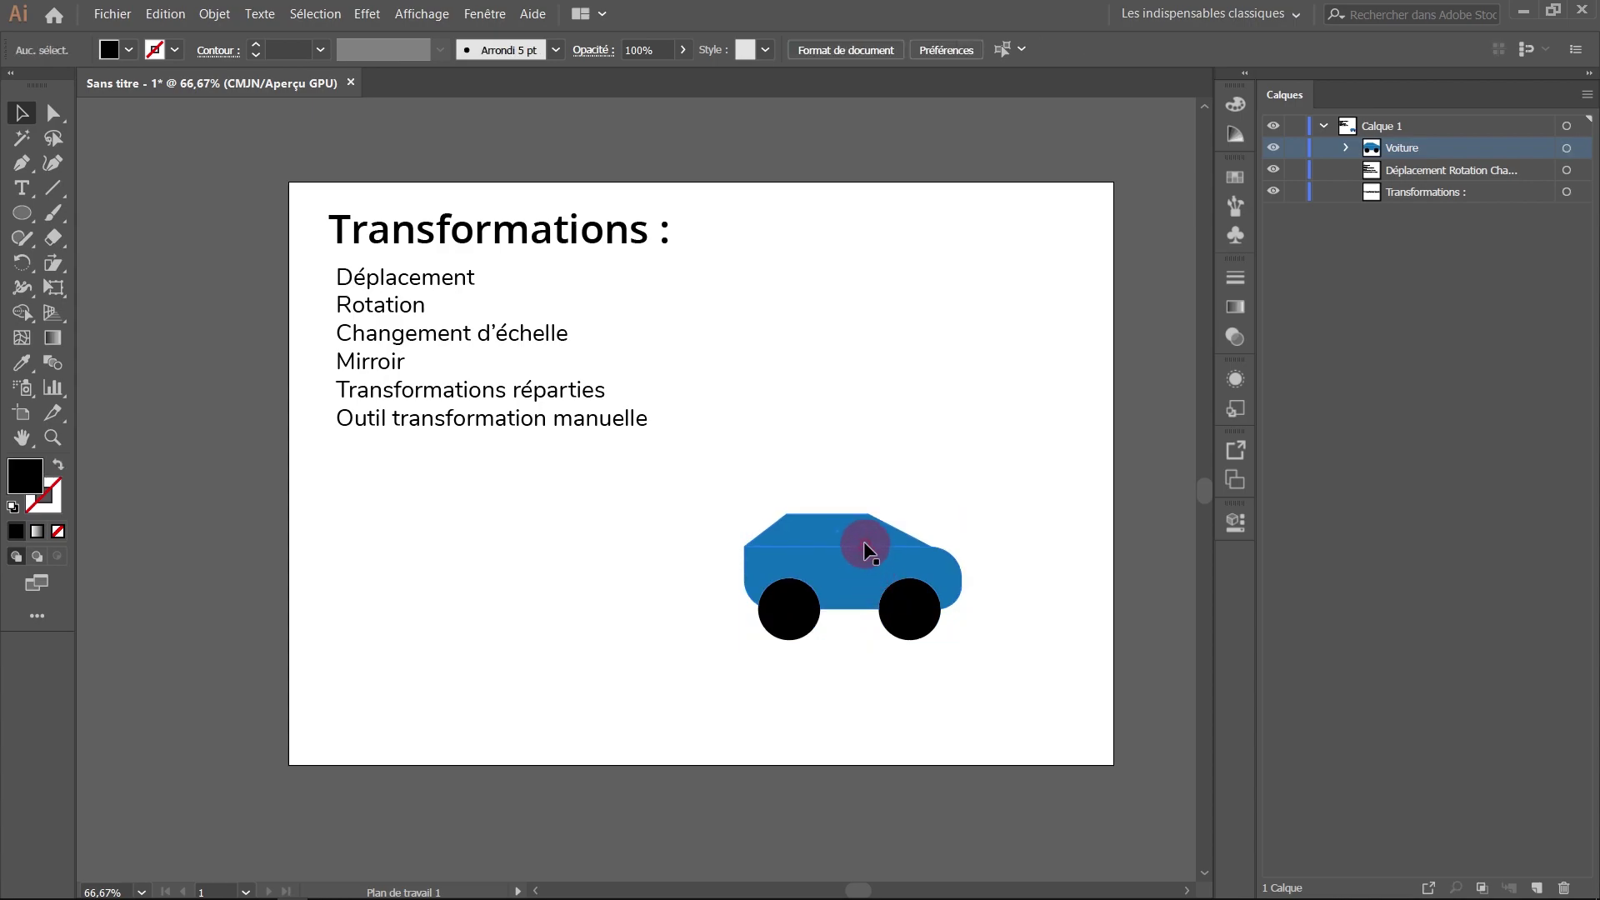
{"action": "mouse_move", "coordinate": [871, 577]}
{"action": "left_mouse_down"}
{"action": "mouse_move", "coordinate": [872, 389]}
{"action": "mouse_move", "coordinate": [877, 516]}
{"action": "mouse_move", "coordinate": [783, 536]}
{"action": "mouse_move", "coordinate": [885, 542]}
{"action": "mouse_move", "coordinate": [1036, 435]}
{"action": "mouse_move", "coordinate": [889, 550]}
{"action": "mouse_move", "coordinate": [978, 450]}
{"action": "mouse_move", "coordinate": [871, 563]}
{"action": "mouse_move", "coordinate": [664, 468]}
{"action": "mouse_move", "coordinate": [757, 543]}
{"action": "mouse_move", "coordinate": [1025, 525]}
{"action": "mouse_move", "coordinate": [846, 592]}
{"action": "mouse_move", "coordinate": [505, 573]}
{"action": "left_mouse_up"}
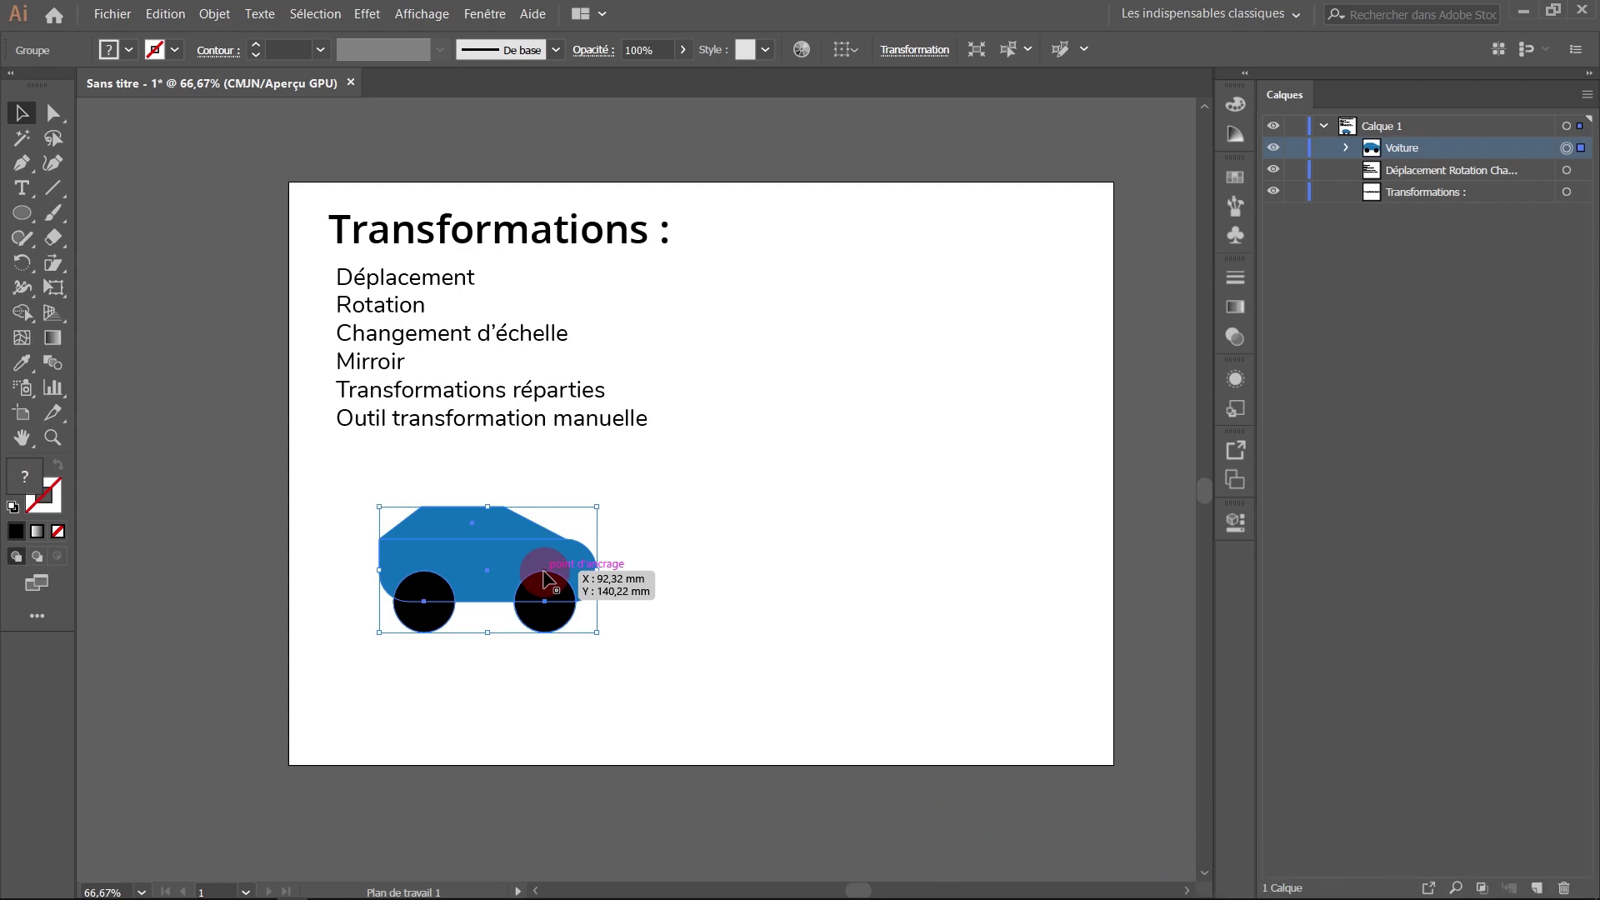
{"action": "key", "text": "shift+Right"}
{"action": "key", "text": "shift+Right"}
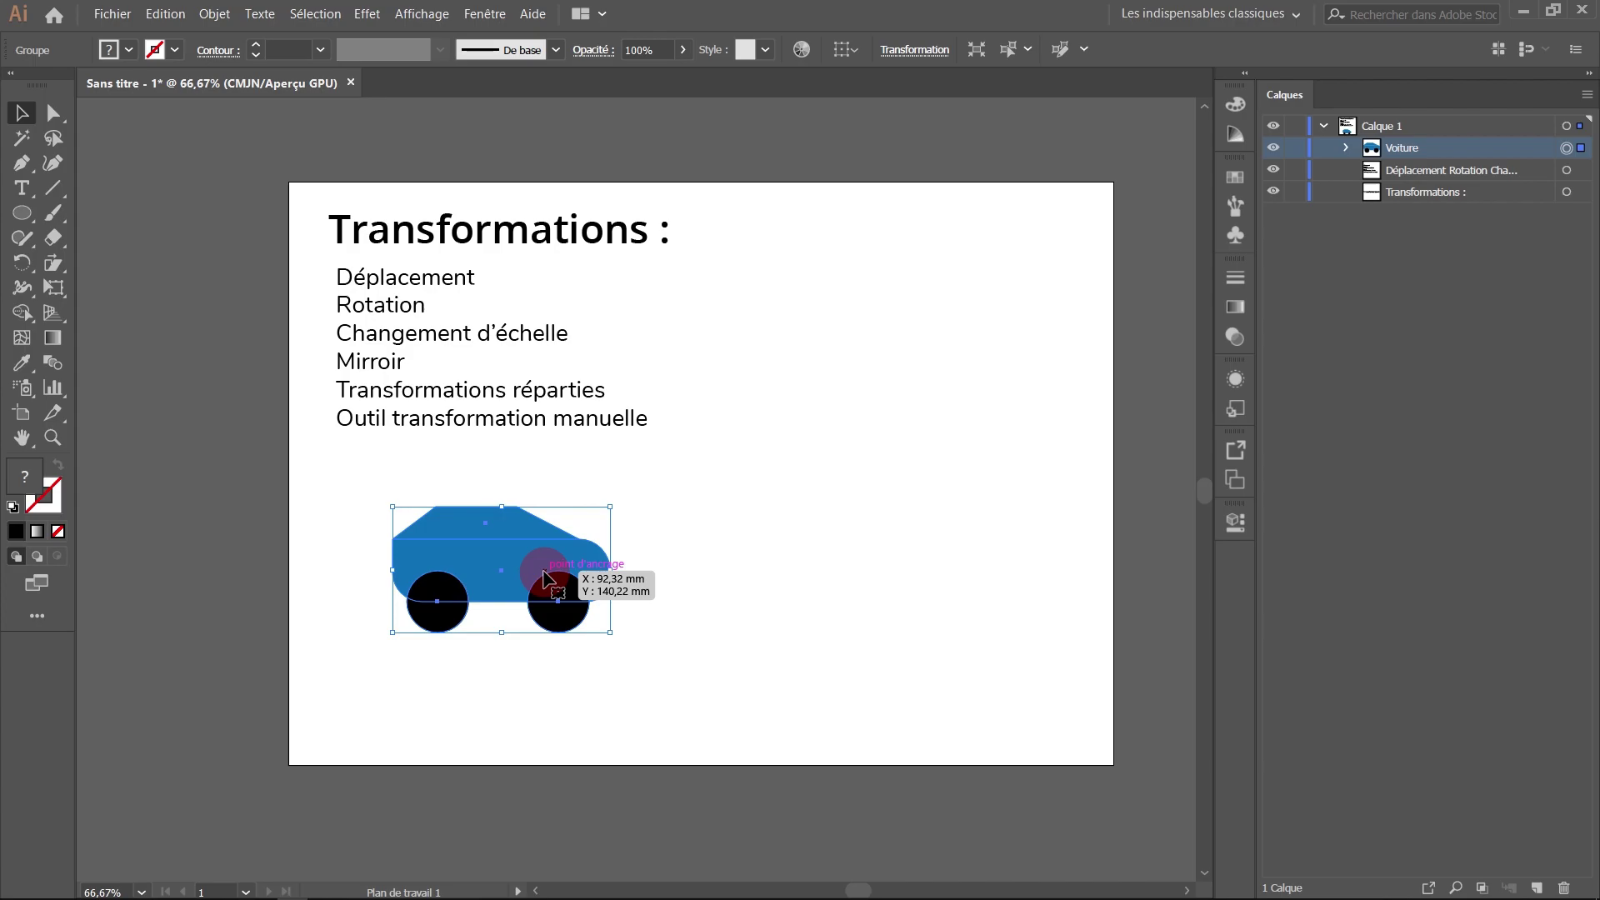
{"action": "scroll", "coordinate": [575, 593], "scroll_direction": "up", "scroll_amount": 1}
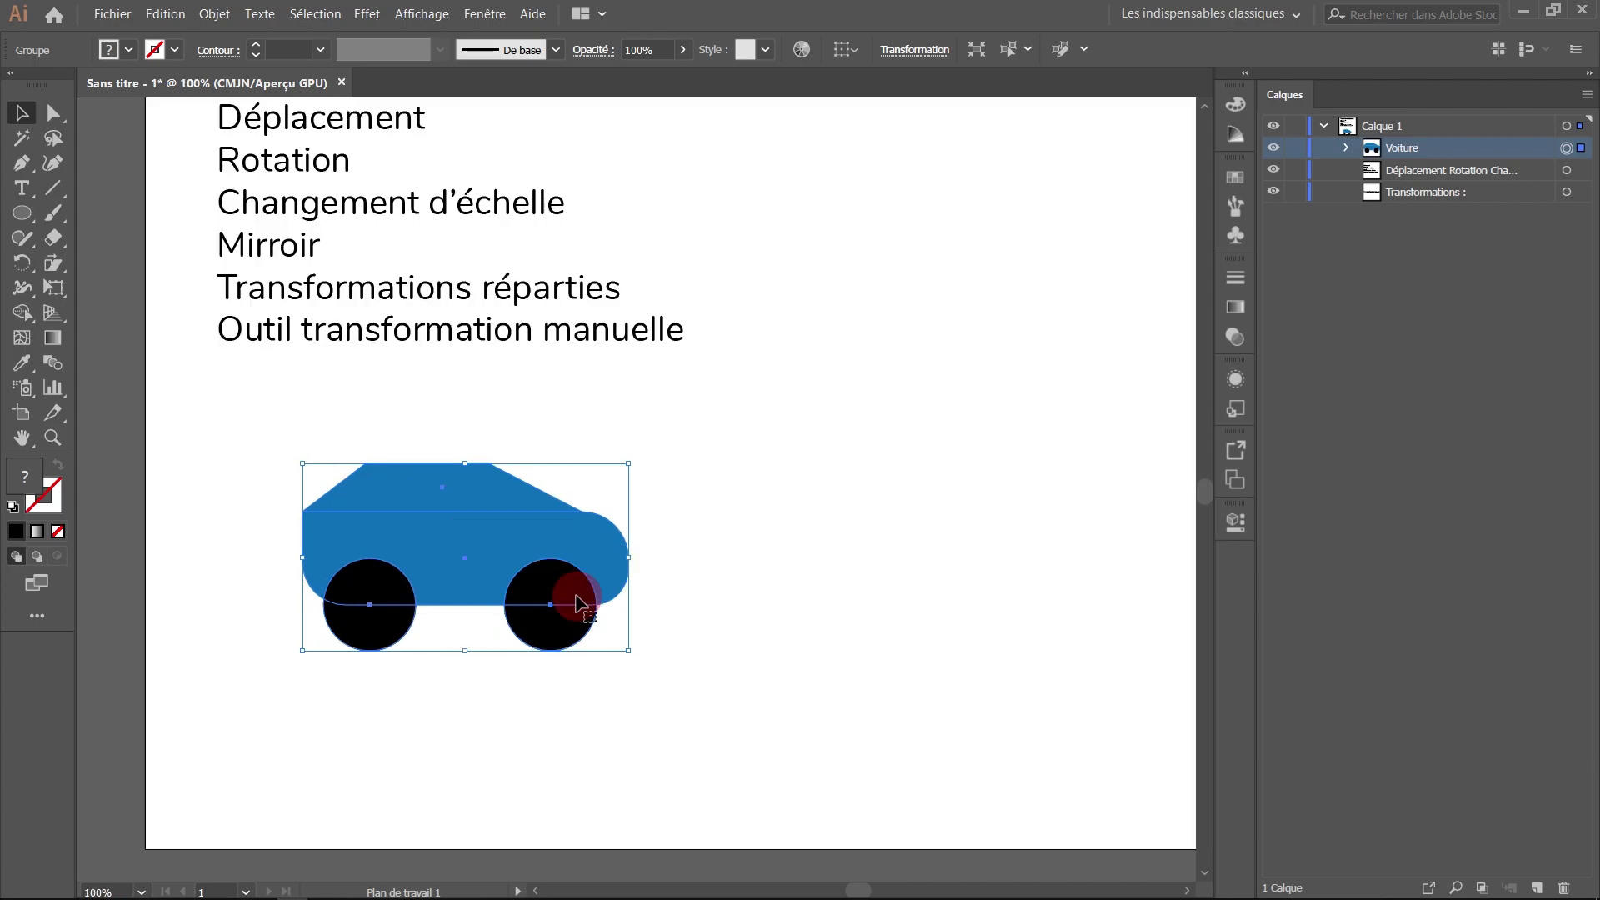
Test arrow nudging, then set Incréments clavier to 0,5 mm in General preferences.
{"action": "key", "text": "Right"}
{"action": "key", "text": "Left"}
{"action": "key", "text": "Left"}
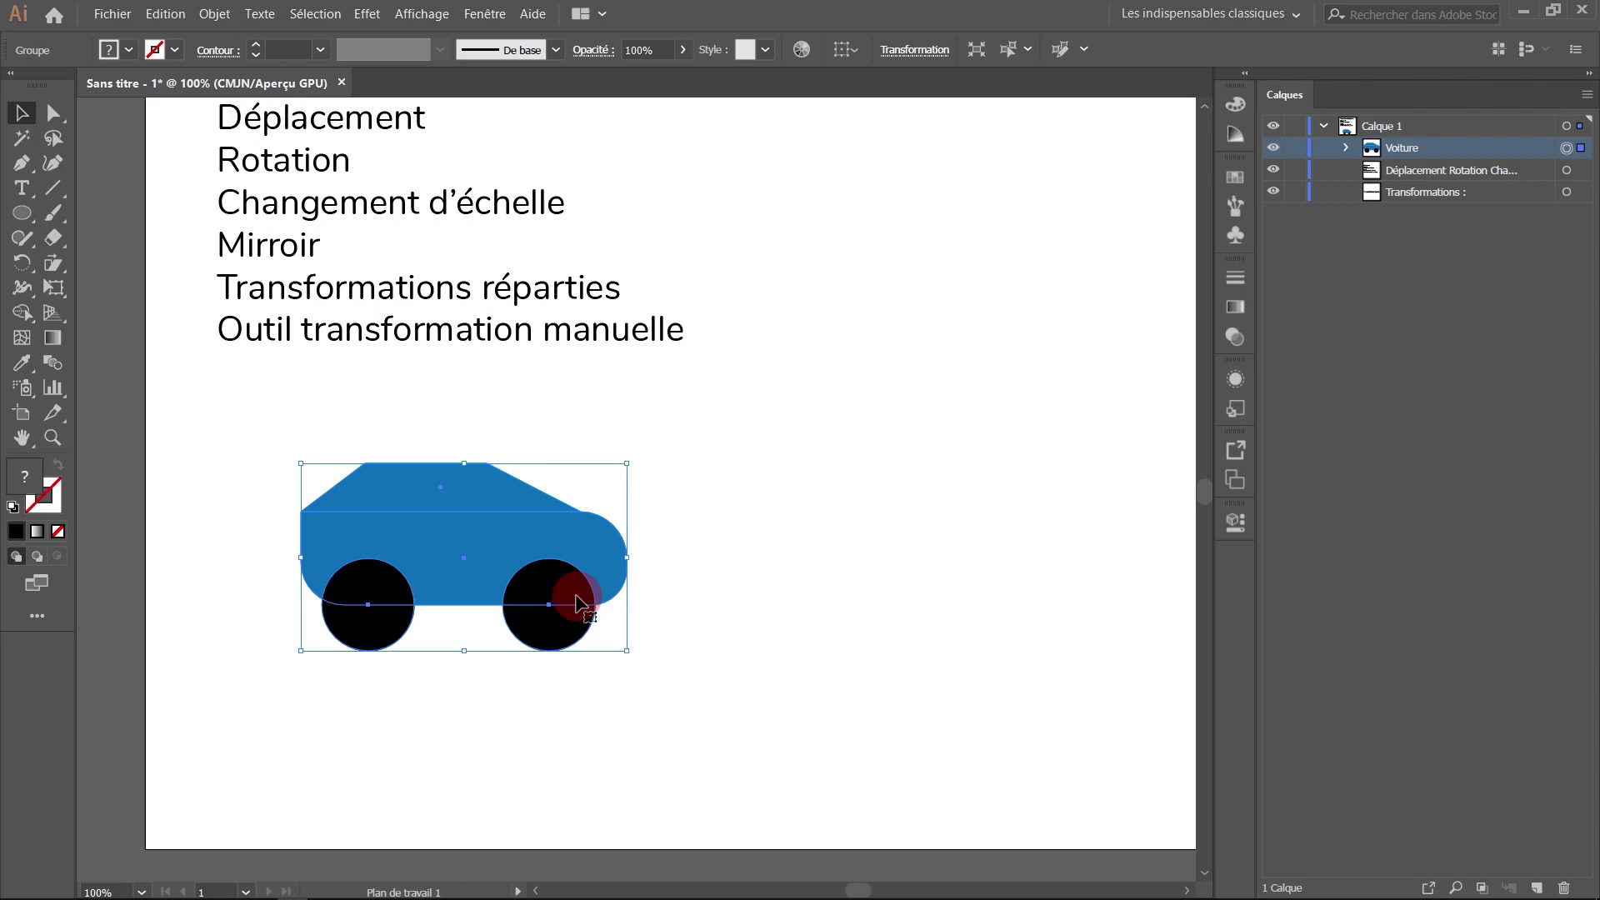
{"action": "key", "text": "ctrl+k"}
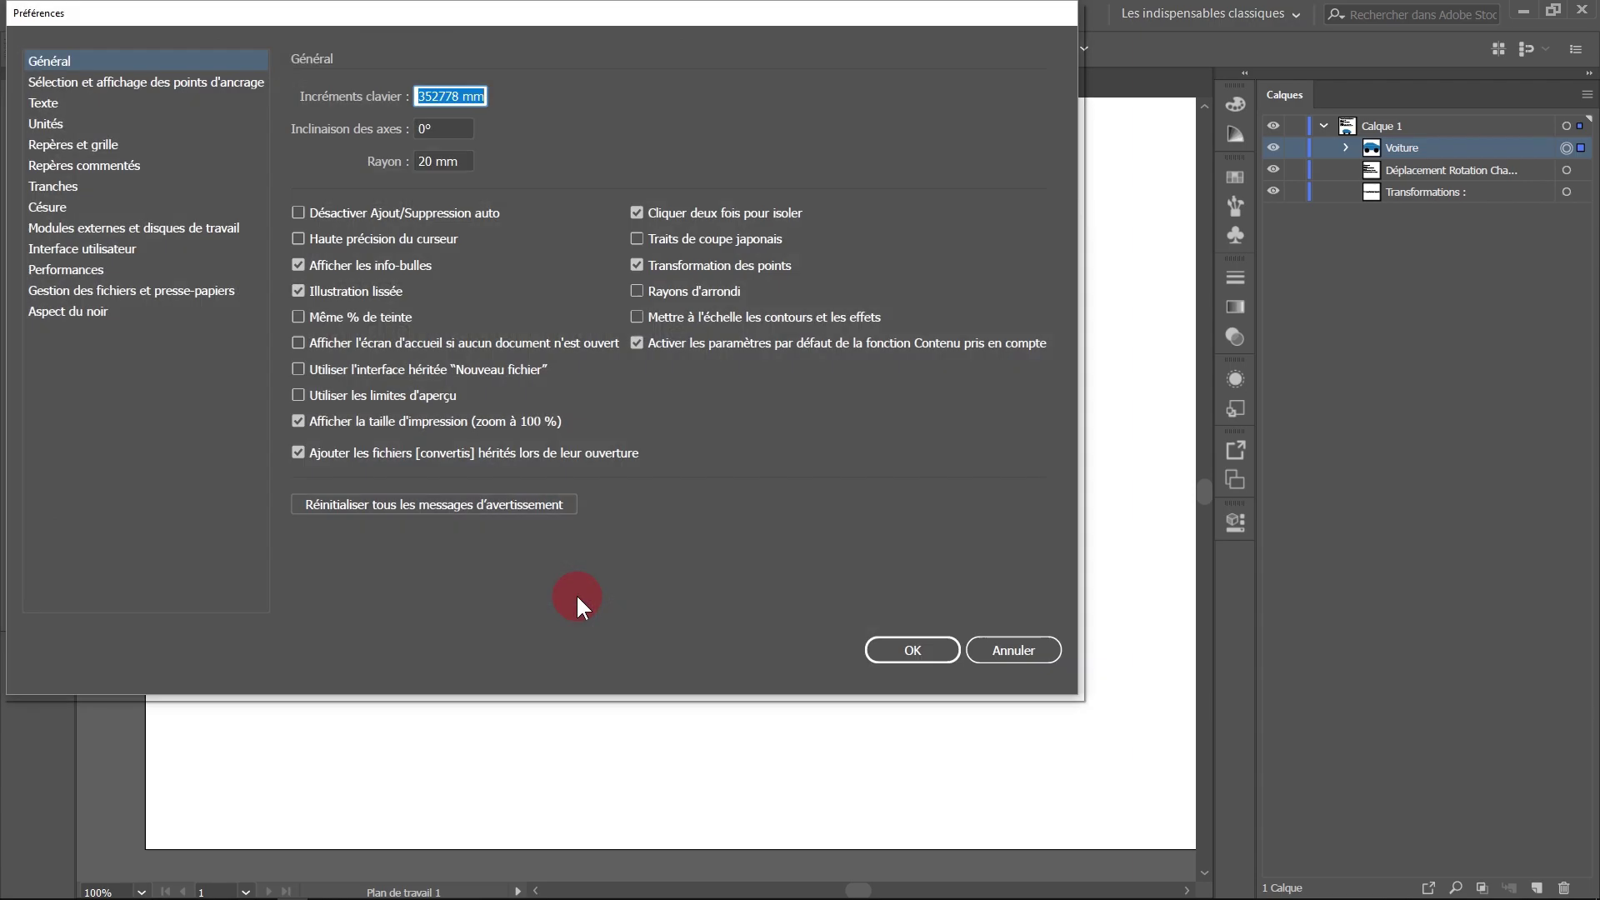
{"action": "left_click", "coordinate": [63, 67]}
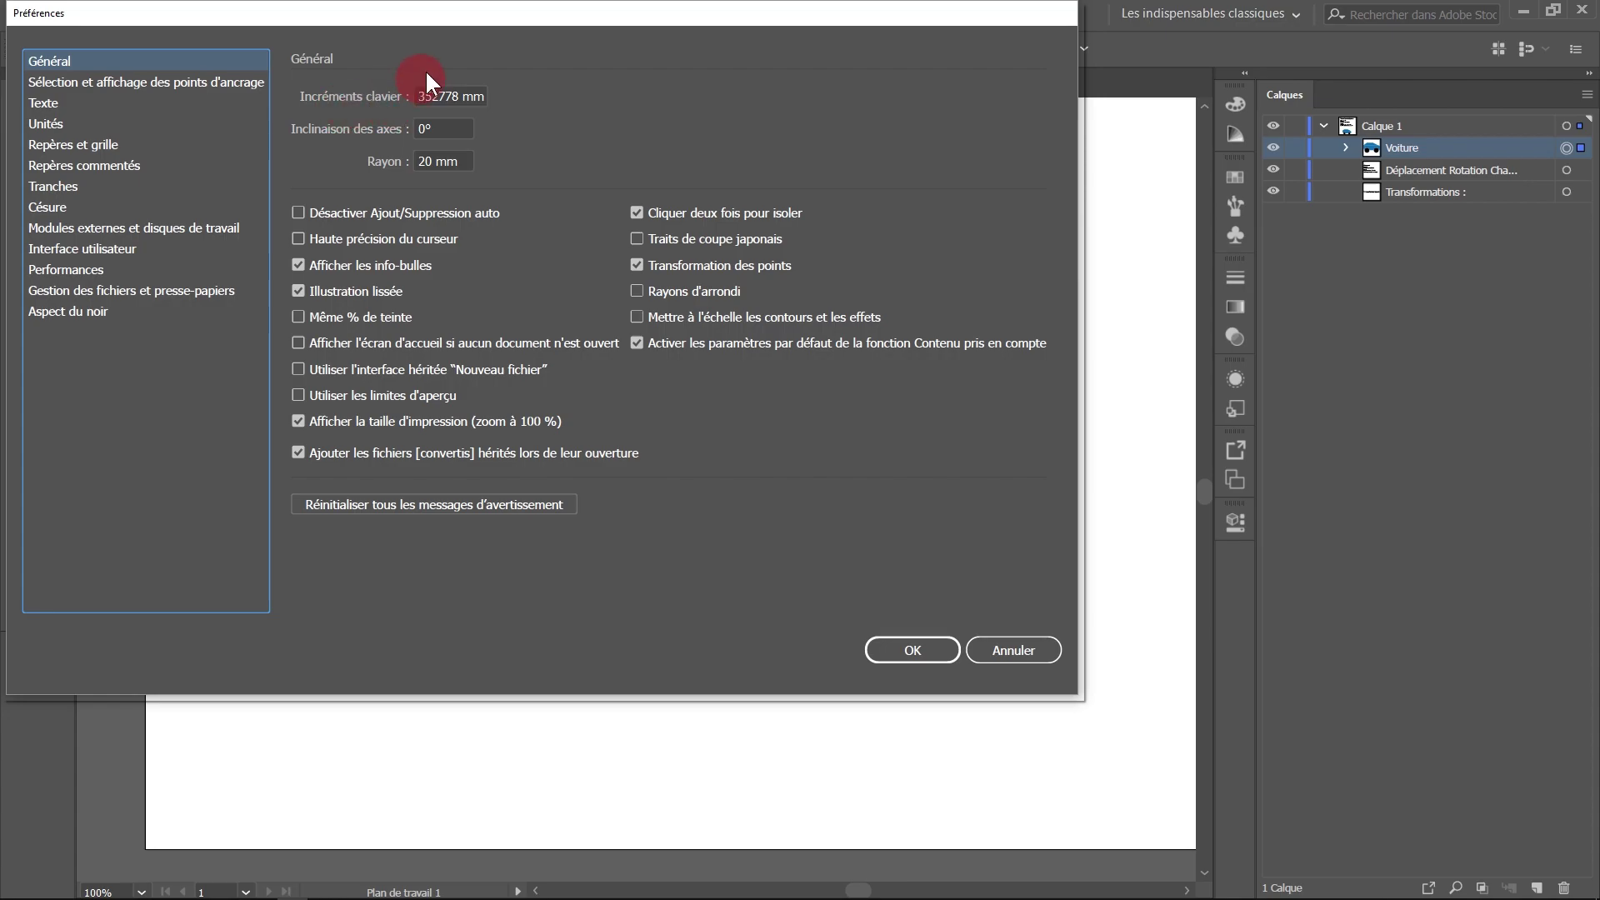
{"action": "left_click_drag", "start_coordinate": [475, 25], "coordinate": [530, 142]}
{"action": "double_click", "coordinate": [528, 141]}
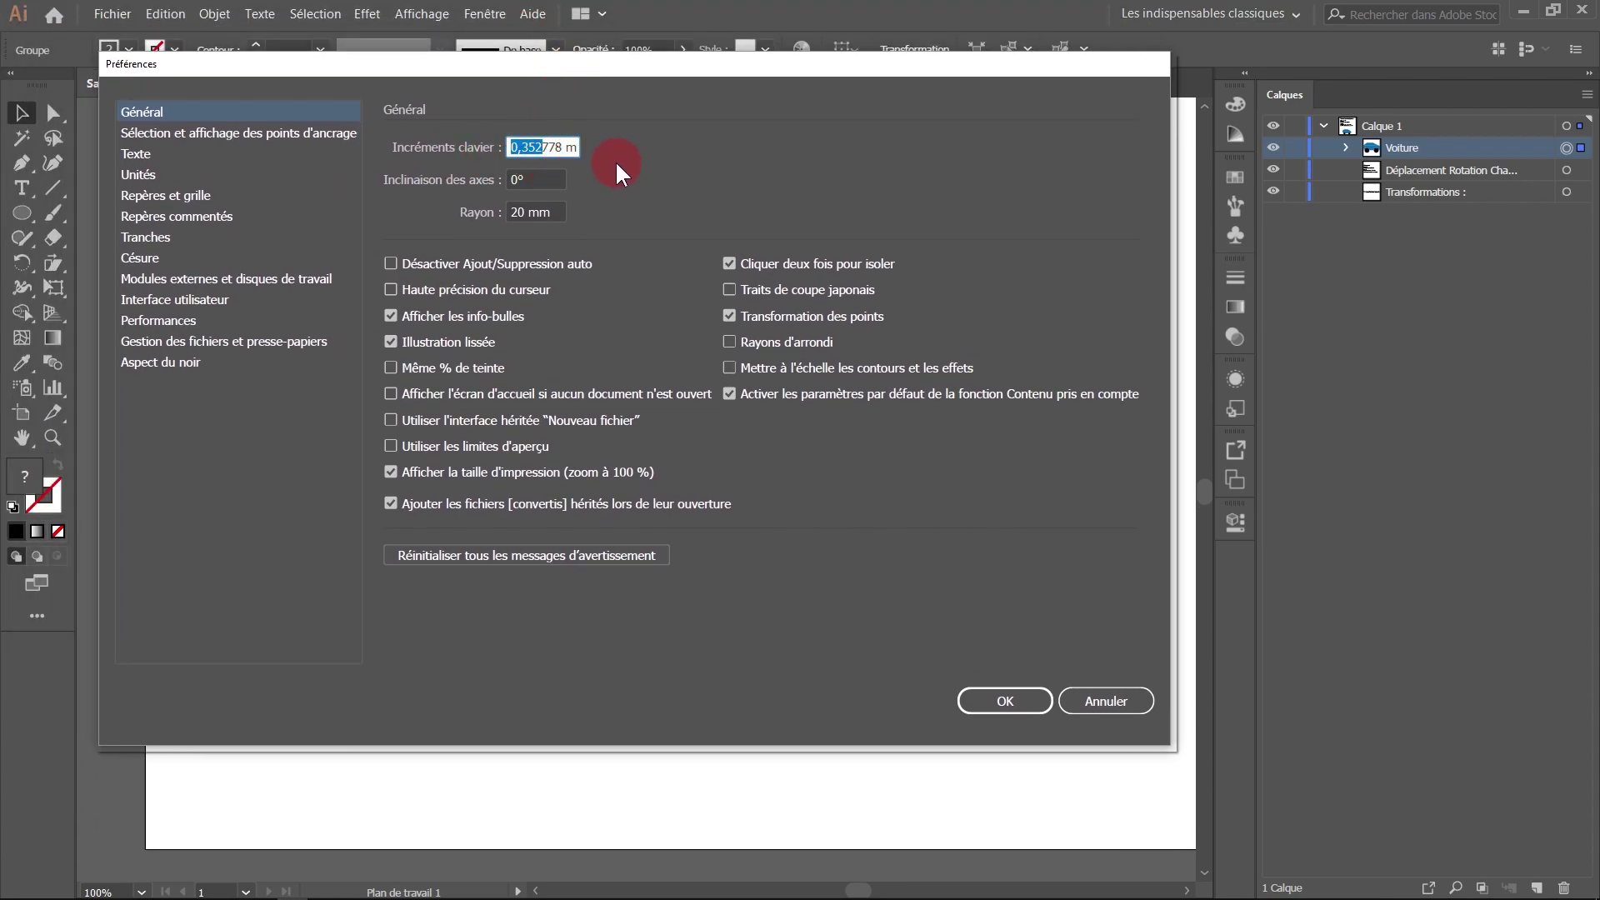
{"action": "double_click", "coordinate": [542, 147]}
{"action": "type", "text": "1mm"}
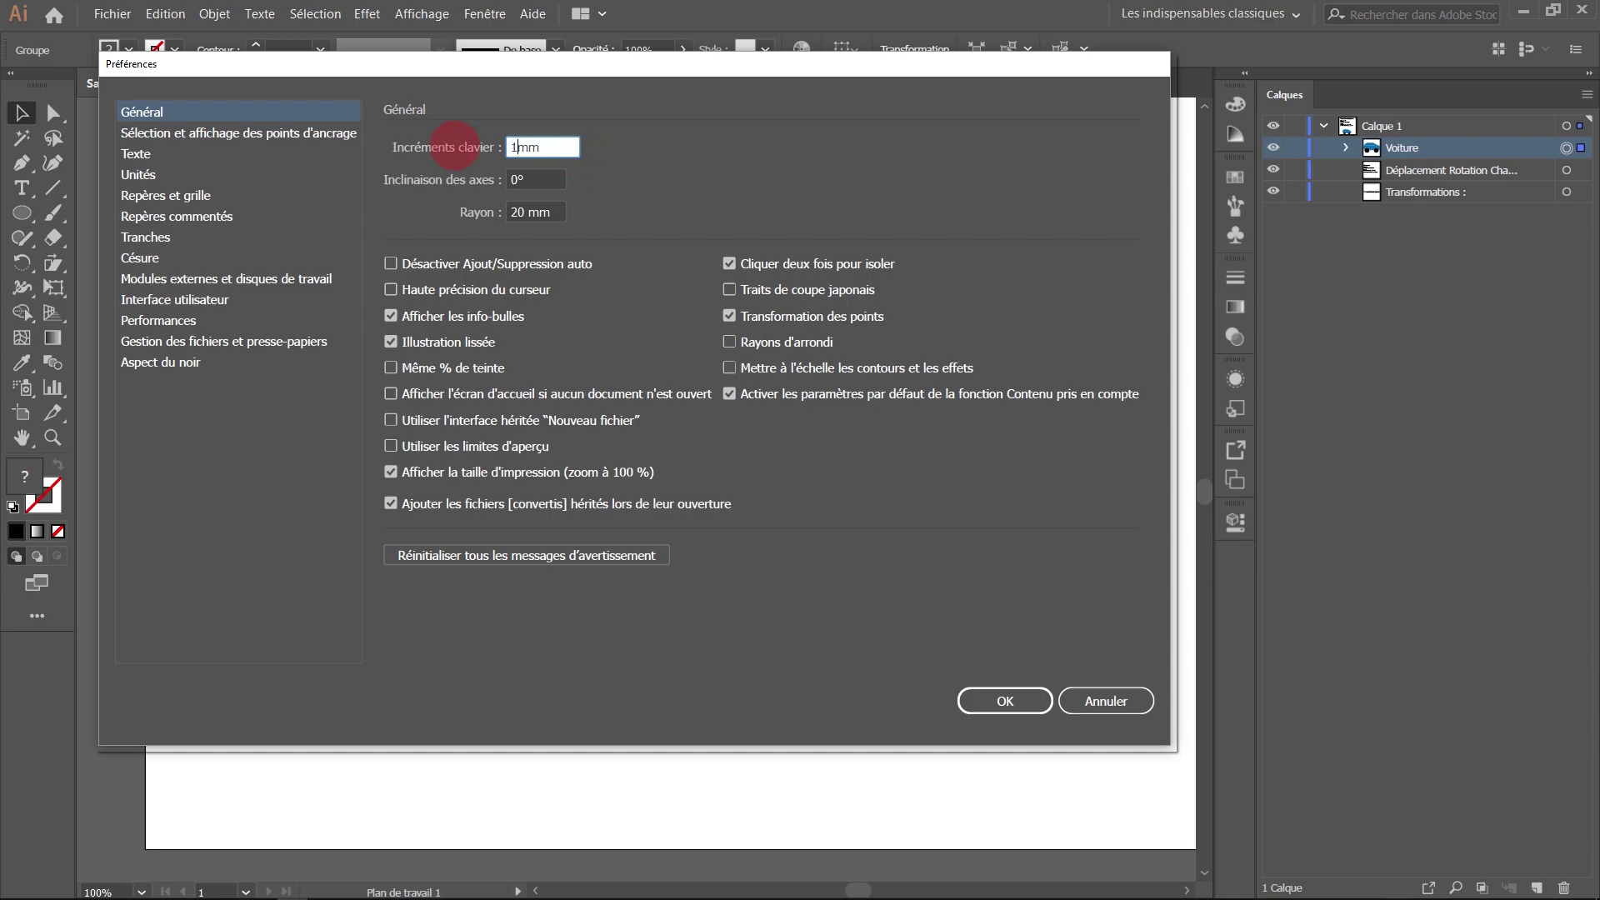
{"action": "left_click_drag", "start_coordinate": [588, 147], "coordinate": [509, 149]}
{"action": "type", "text": "1"}
{"action": "type", "text": "pt"}
{"action": "key", "text": "Return"}
{"action": "type", "text": "0,5 mm"}
Confirm the 0,5 mm increment and nudge the car right and left, ending slightly left.
{"action": "left_click", "coordinate": [1012, 701]}
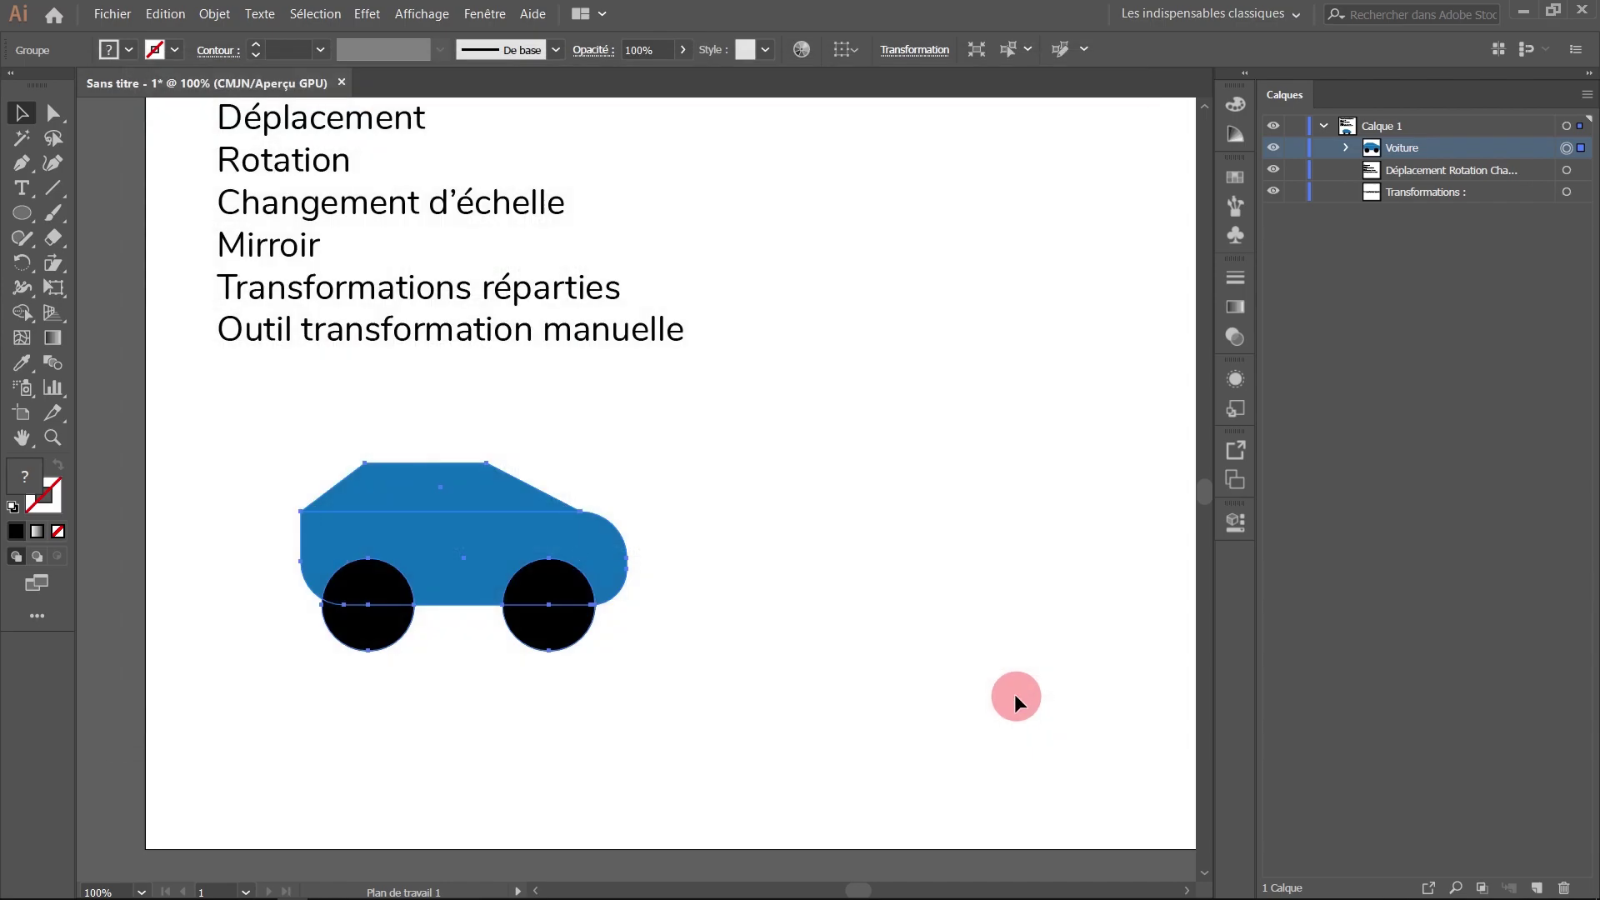
{"action": "key", "text": "Right"}
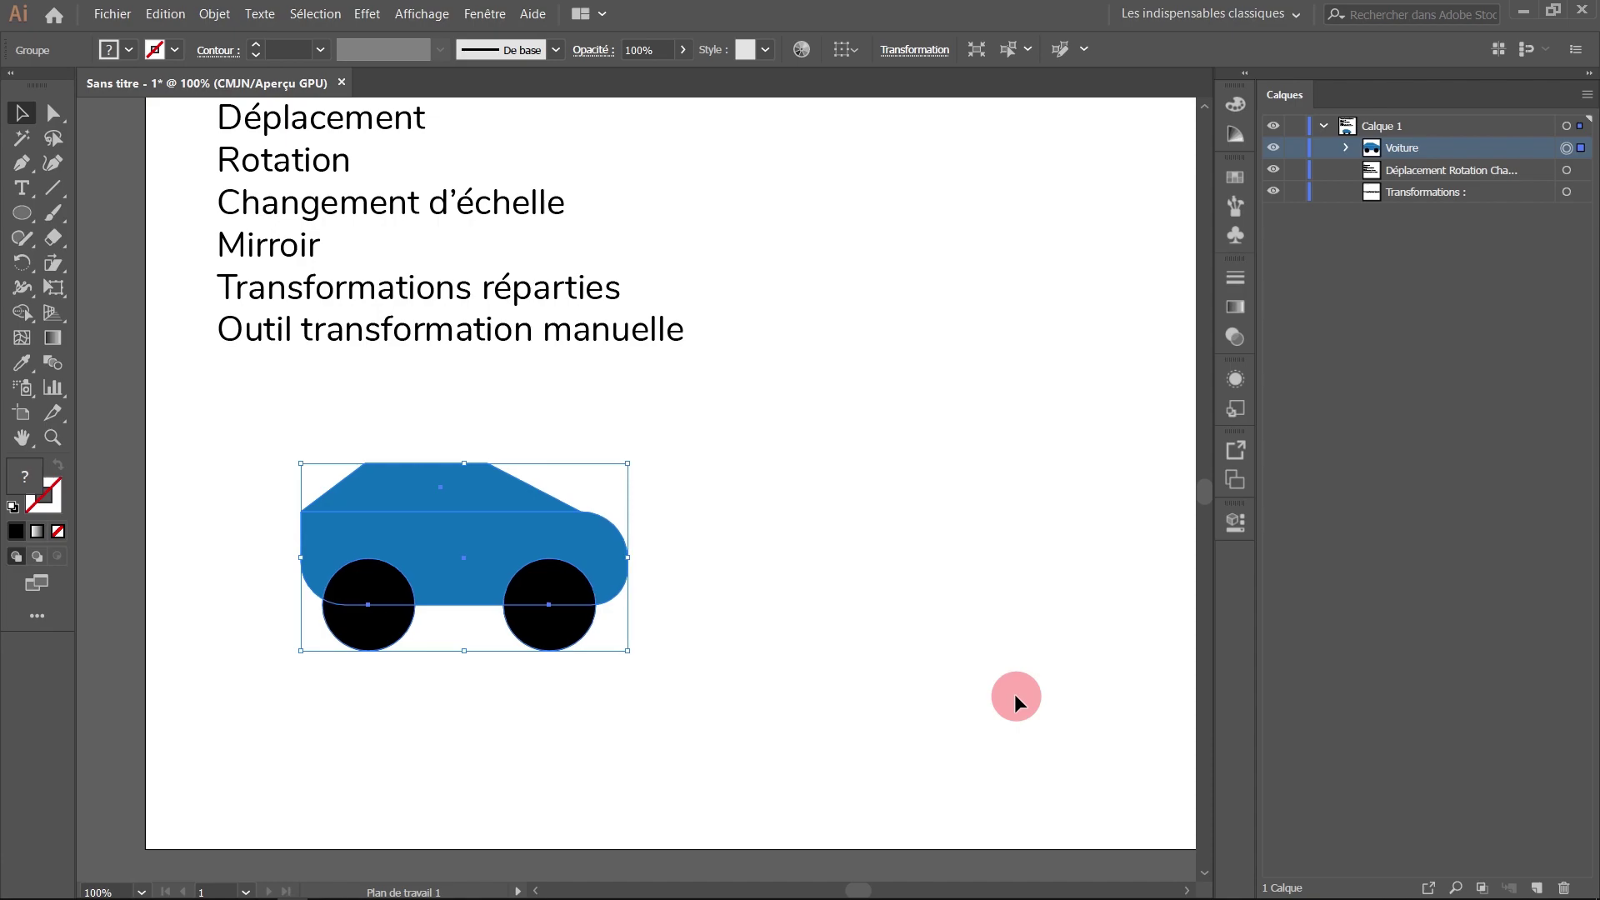
{"action": "key", "text": "Left"}
{"action": "key", "text": "Left"}
{"action": "key", "text": "Left"}
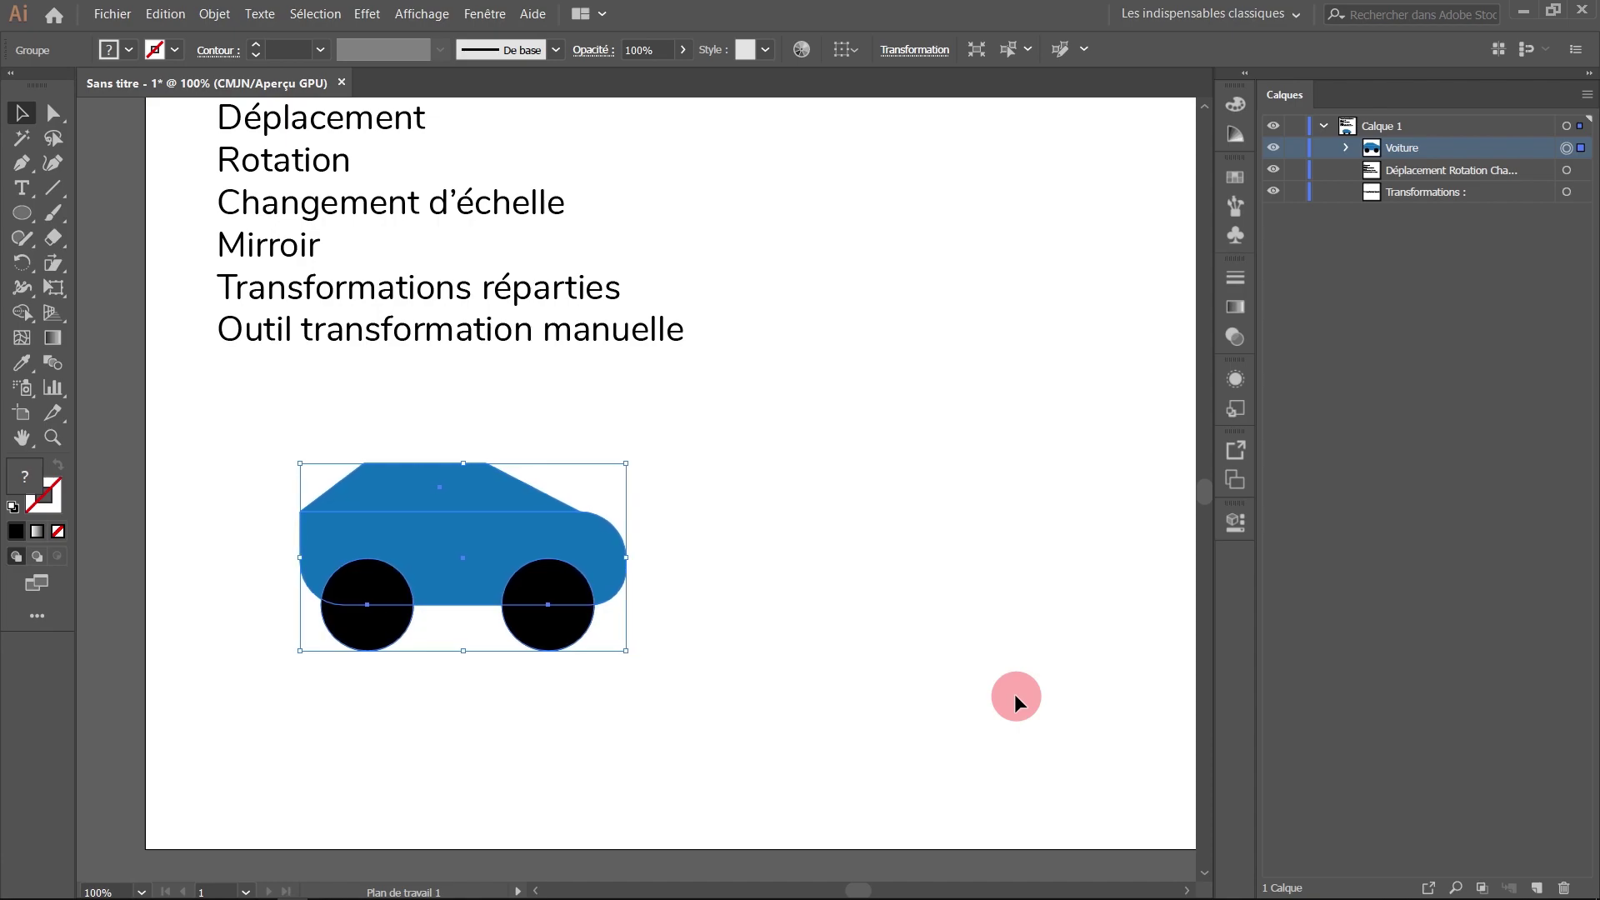
{"action": "key", "text": "Left"}
{"action": "key", "text": "Right"}
{"action": "key", "text": "Right"}
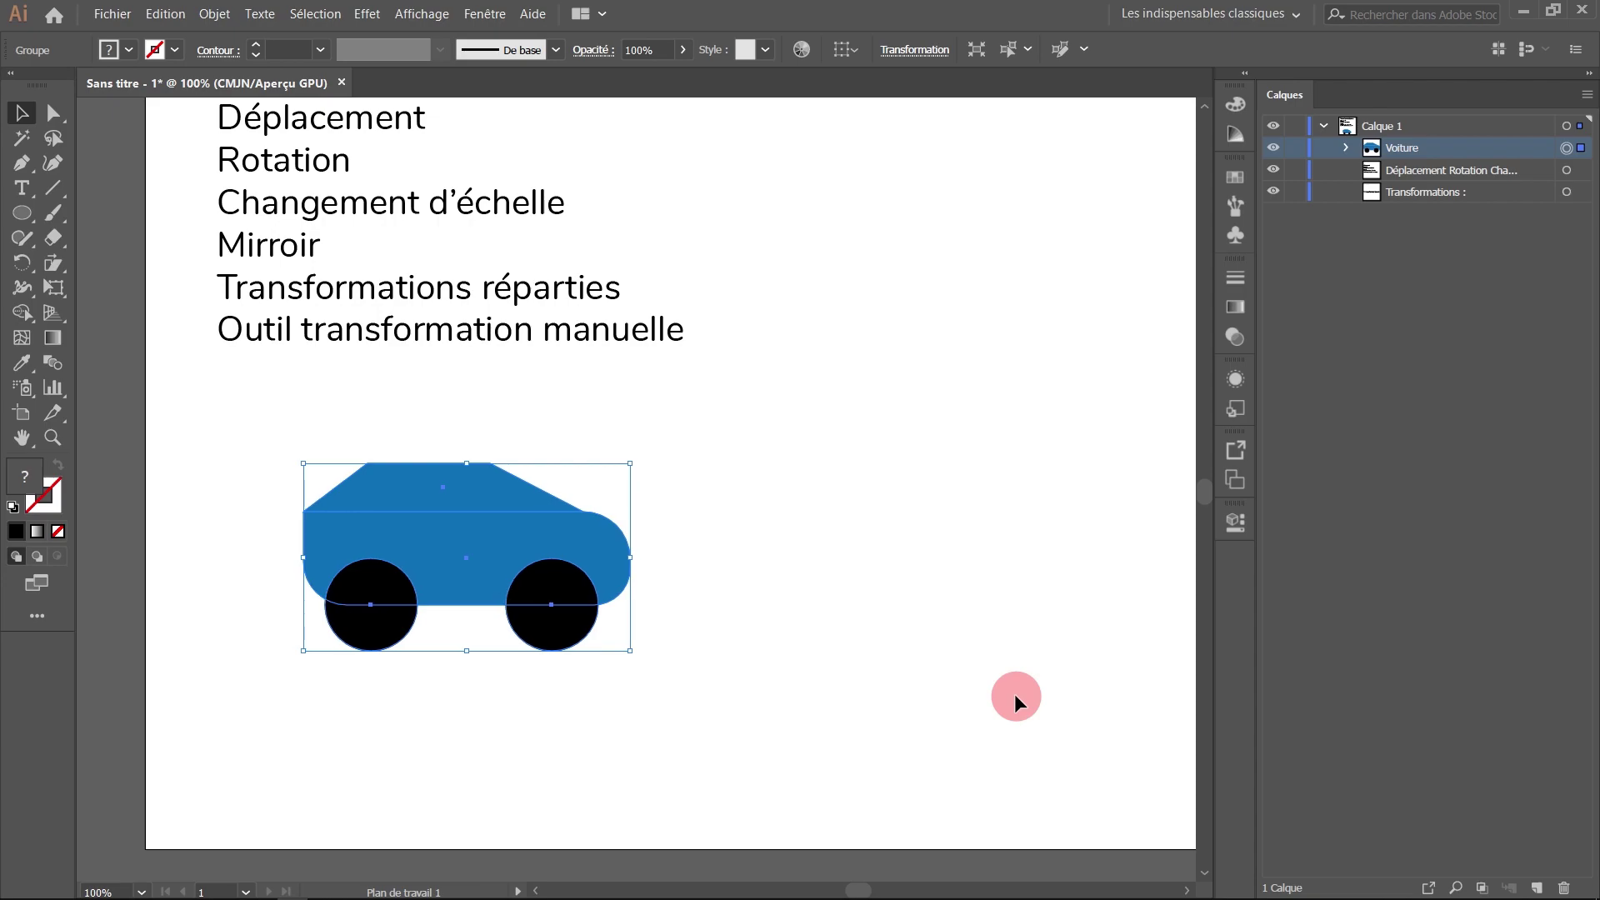
{"action": "key", "text": "Right"}
{"action": "key", "text": "Right"}
{"action": "key", "text": "Left"}
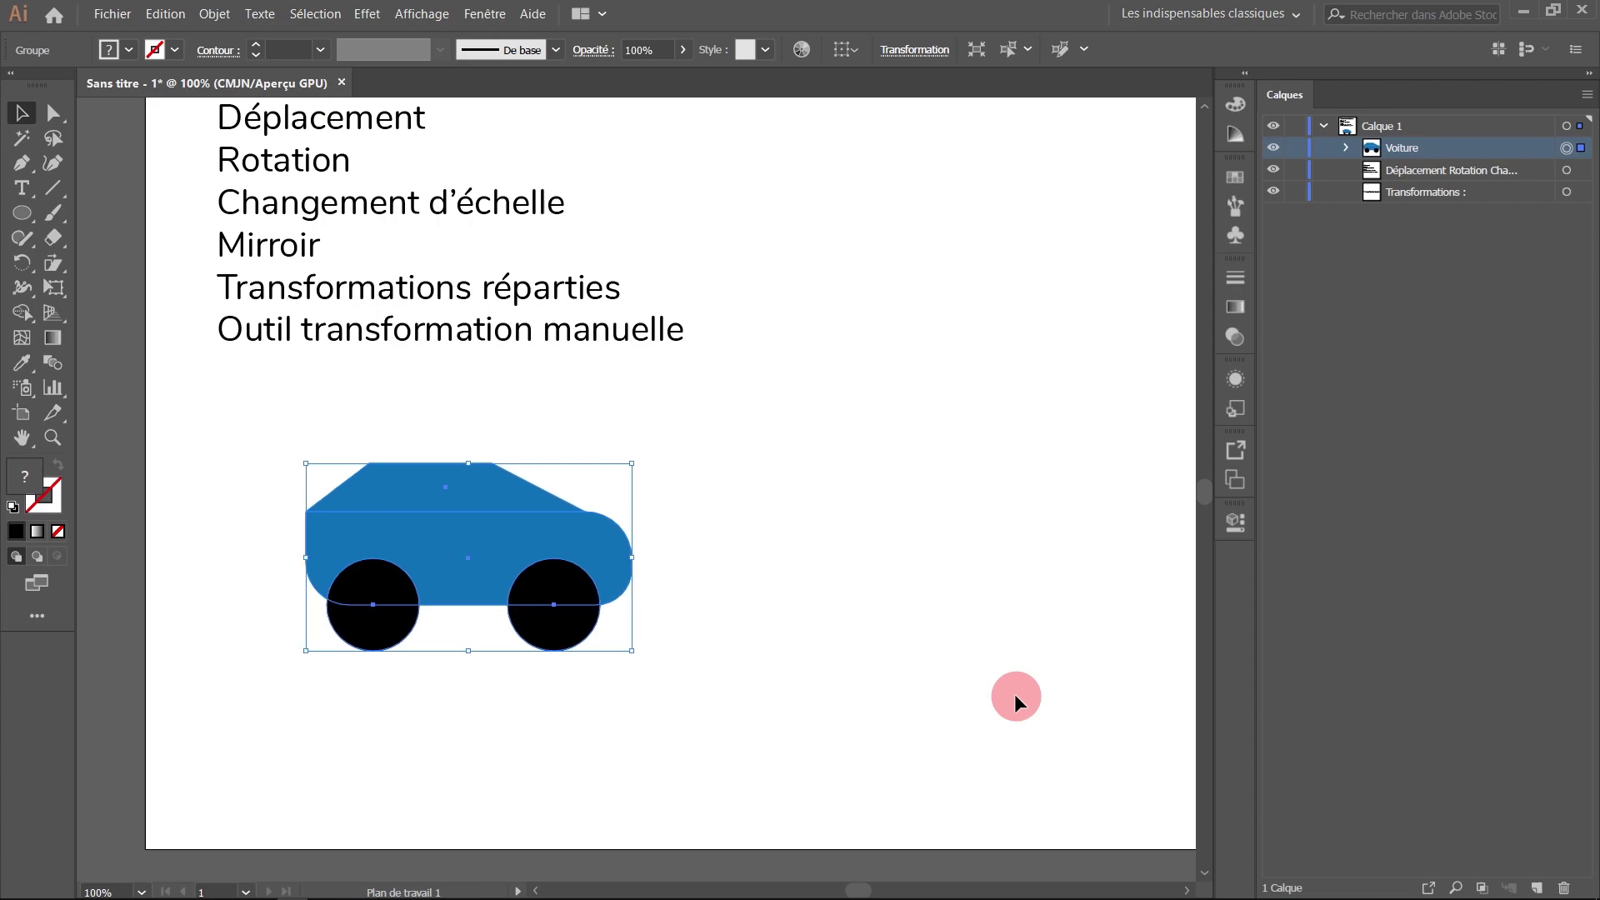
{"action": "key", "text": "Left"}
{"action": "key", "text": "Left"}
{"action": "key", "text": "Left"}
{"action": "key", "text": "Left"}
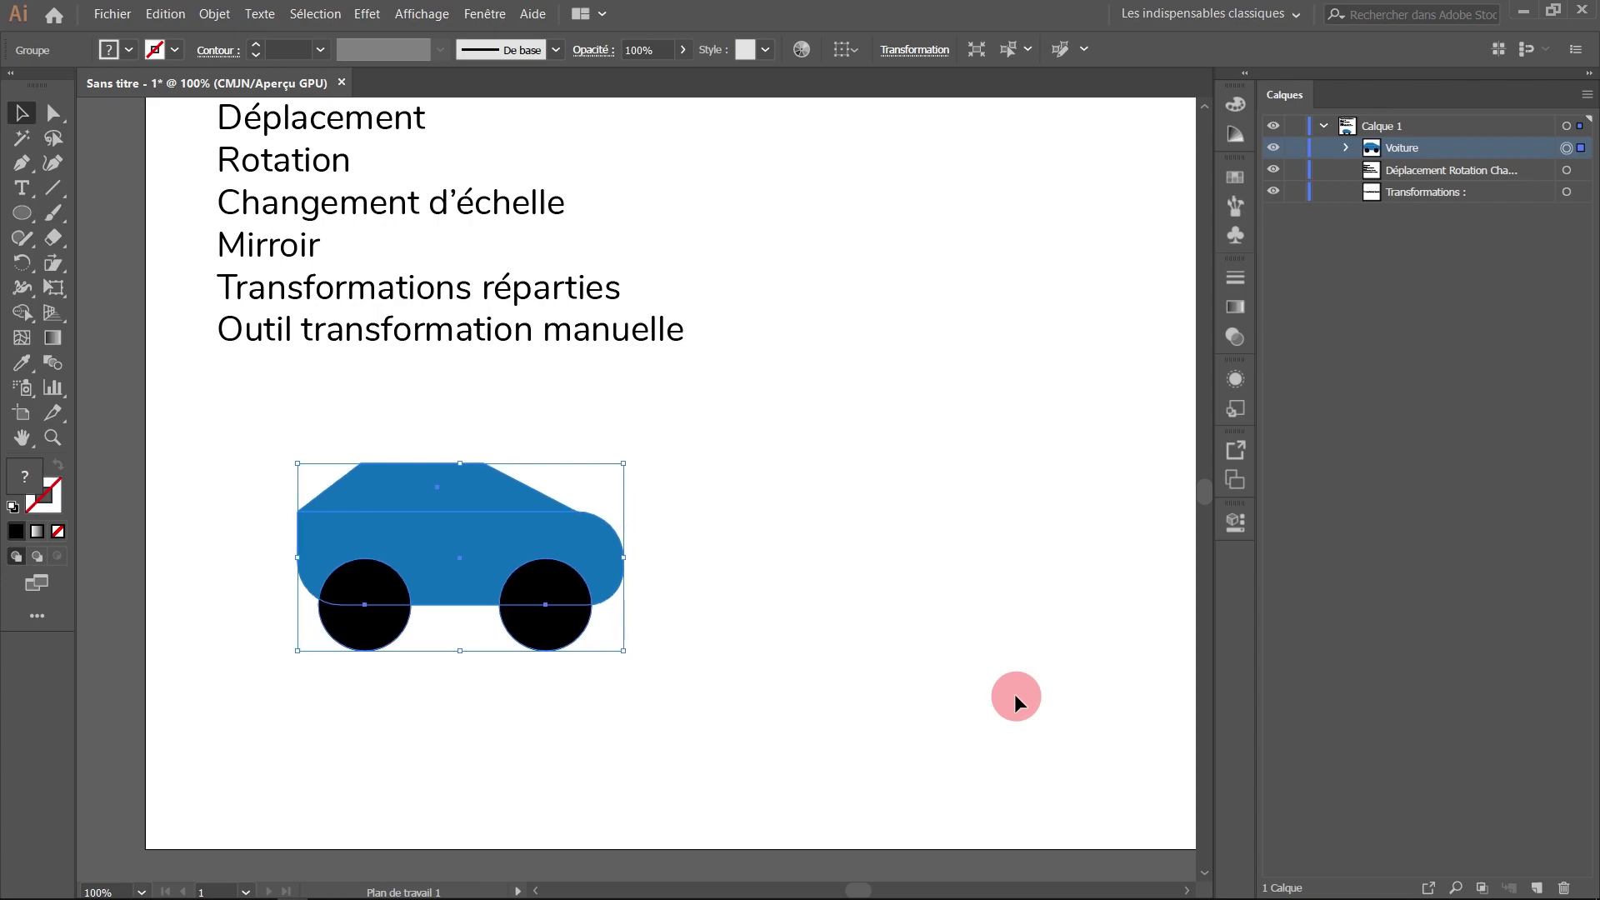
{"action": "key", "text": "Left"}
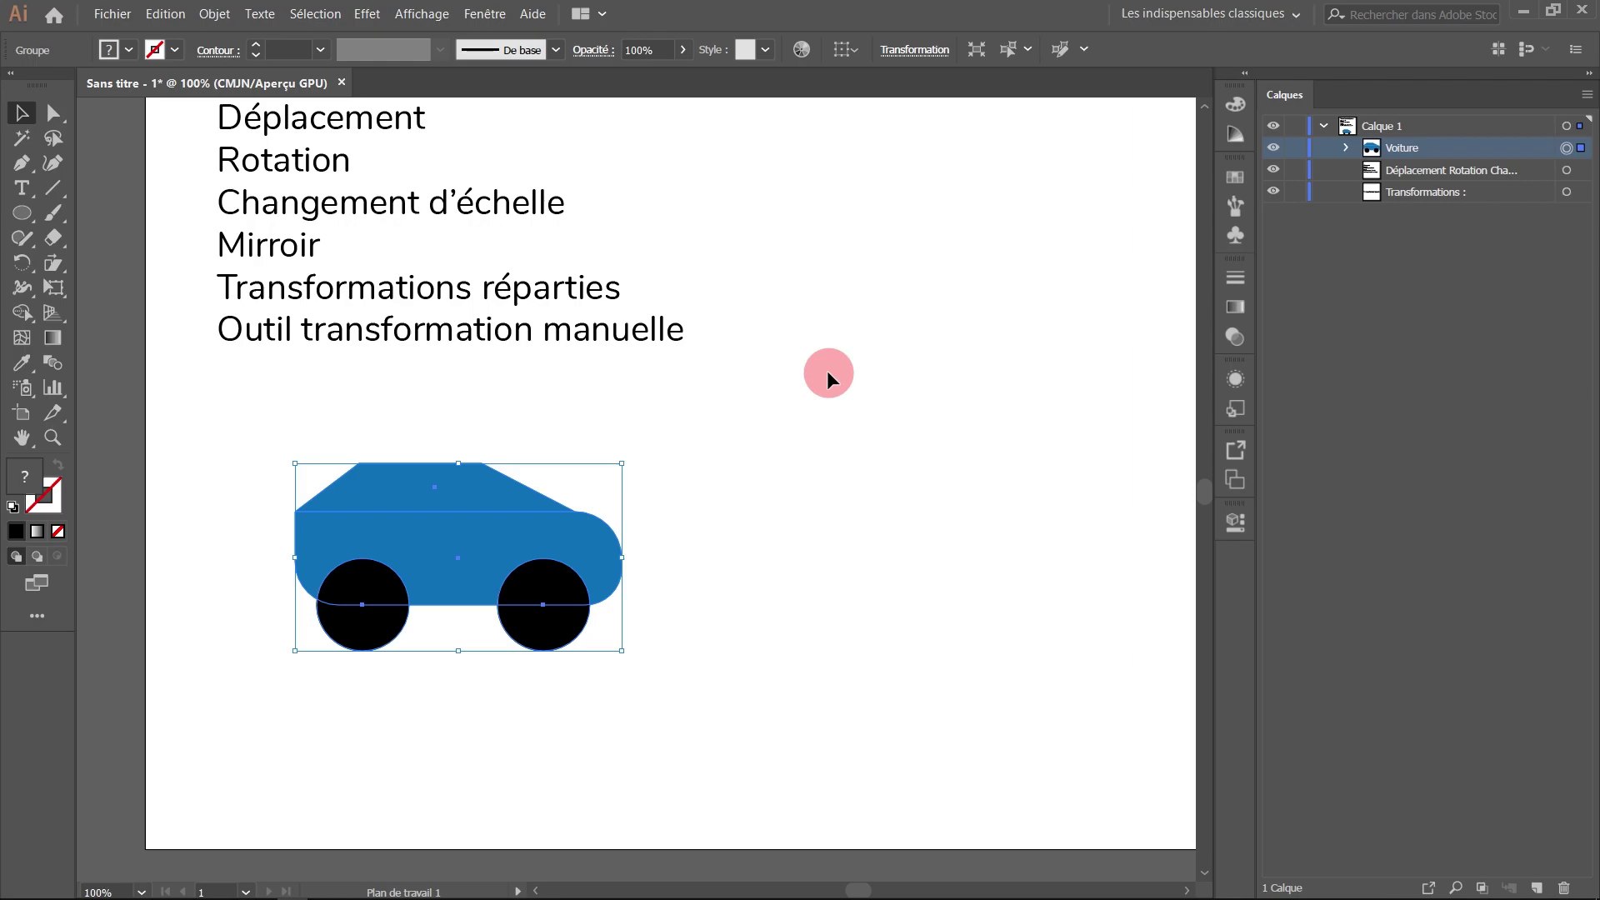
Float the Transformation panel and close the Align/Pathfinder dock.
{"action": "left_click", "coordinate": [479, 25]}
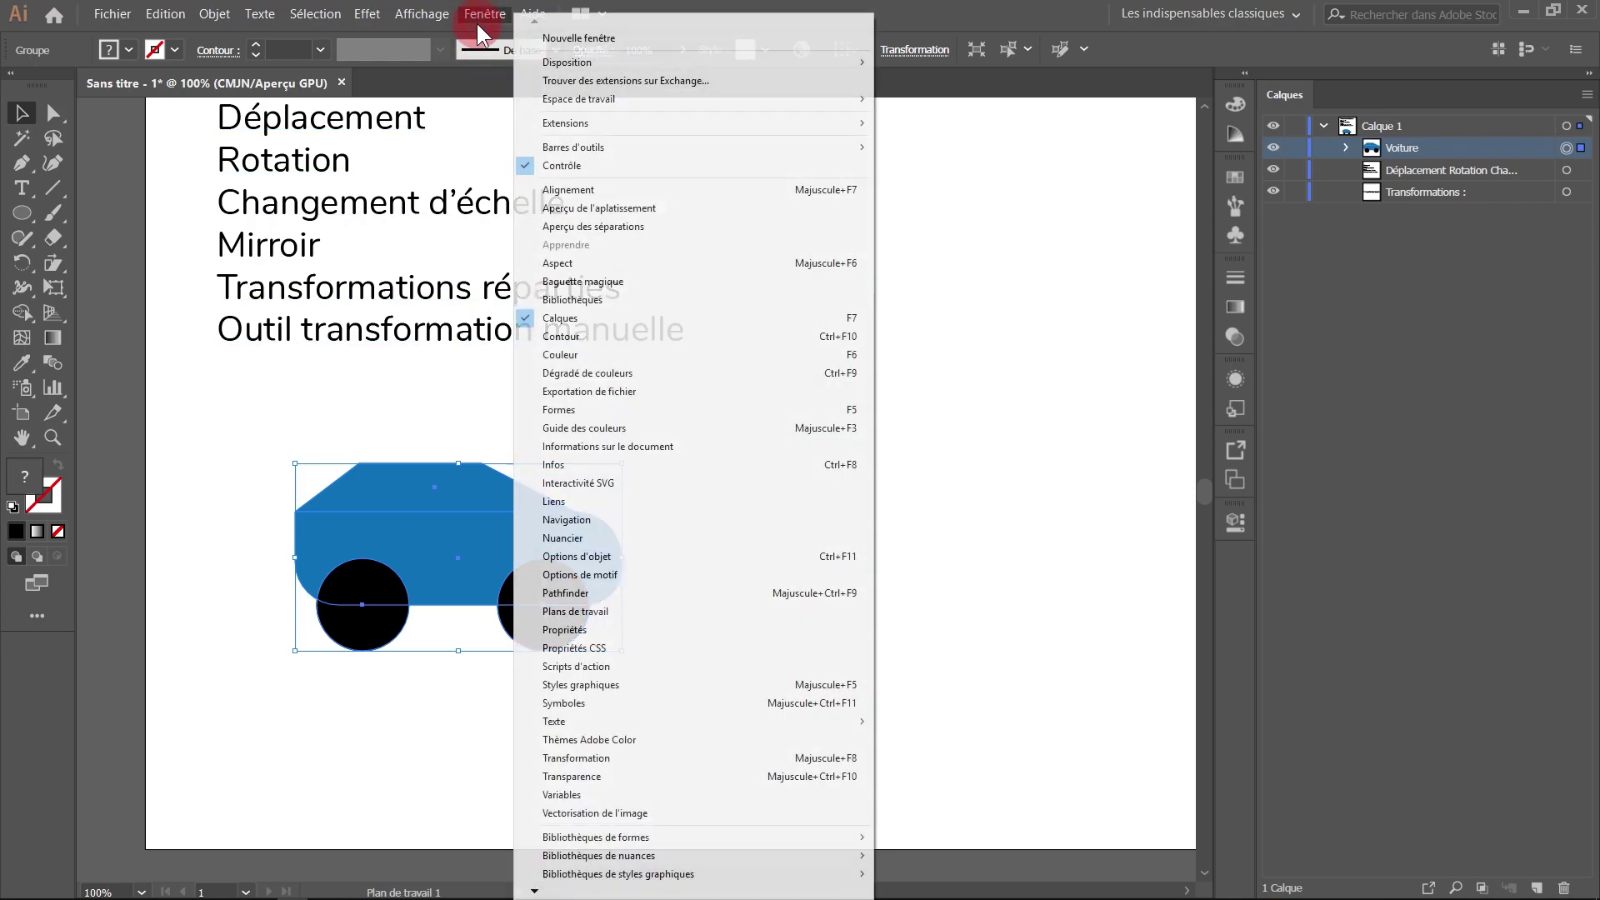
{"action": "left_click", "coordinate": [582, 758]}
{"action": "mouse_move", "coordinate": [610, 143]}
{"action": "left_mouse_down"}
{"action": "mouse_move", "coordinate": [648, 278]}
{"action": "mouse_move", "coordinate": [829, 349]}
{"action": "mouse_move", "coordinate": [875, 301]}
{"action": "left_mouse_up"}
{"action": "left_click", "coordinate": [777, 150]}
{"action": "left_click", "coordinate": [881, 119]}
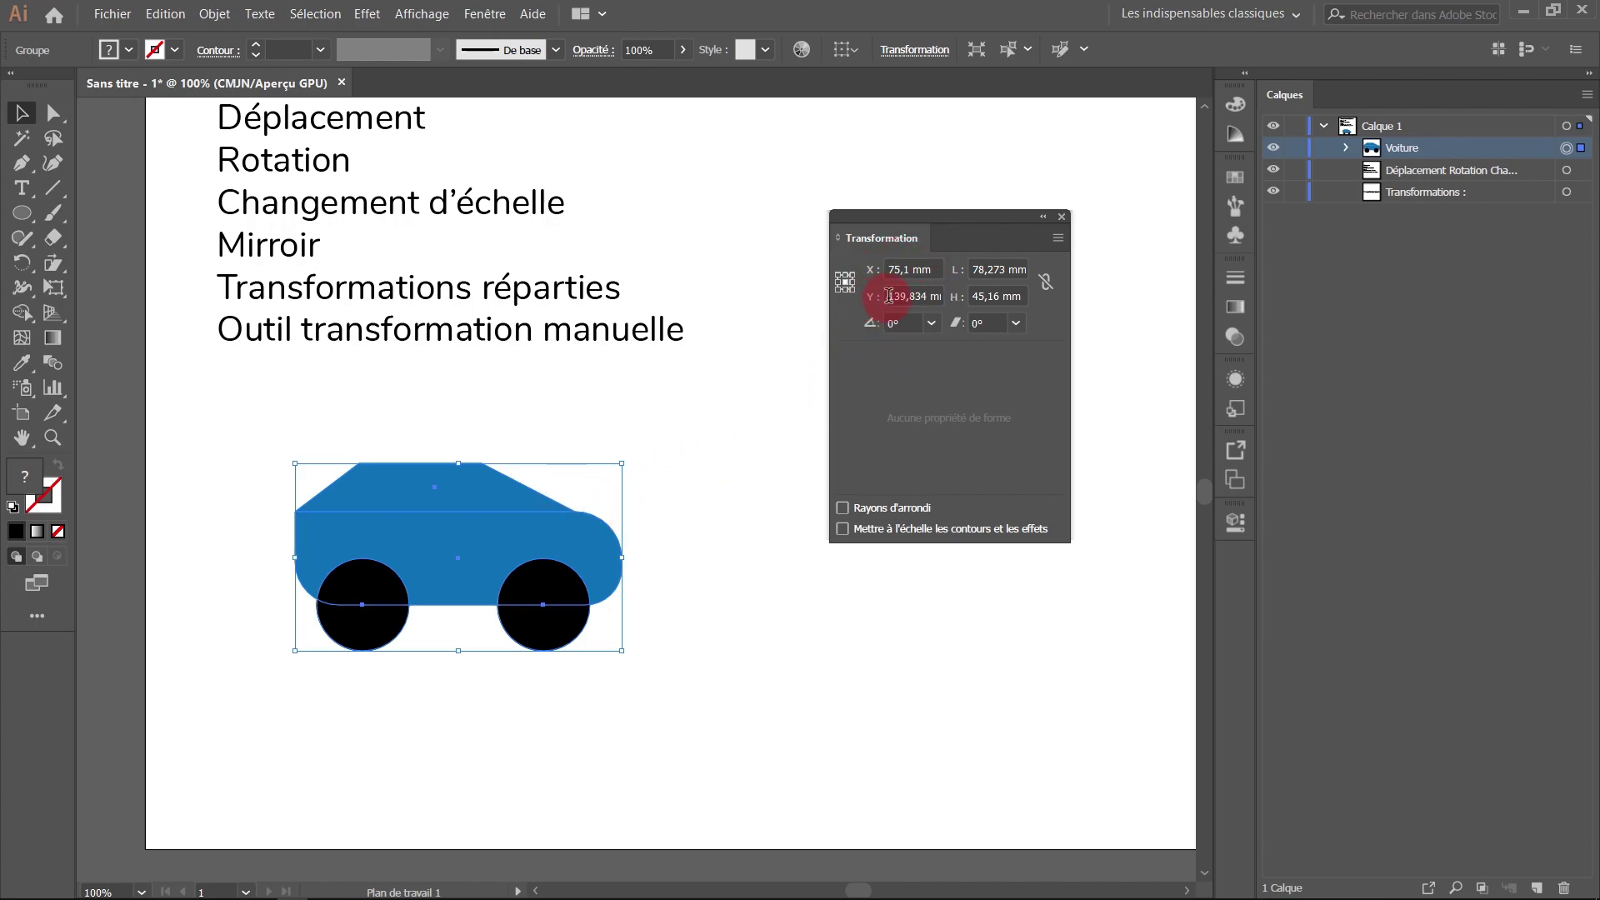
Choose the bottom-left reference point and set the car's X position to 100 mm.
{"action": "left_click", "coordinate": [844, 283]}
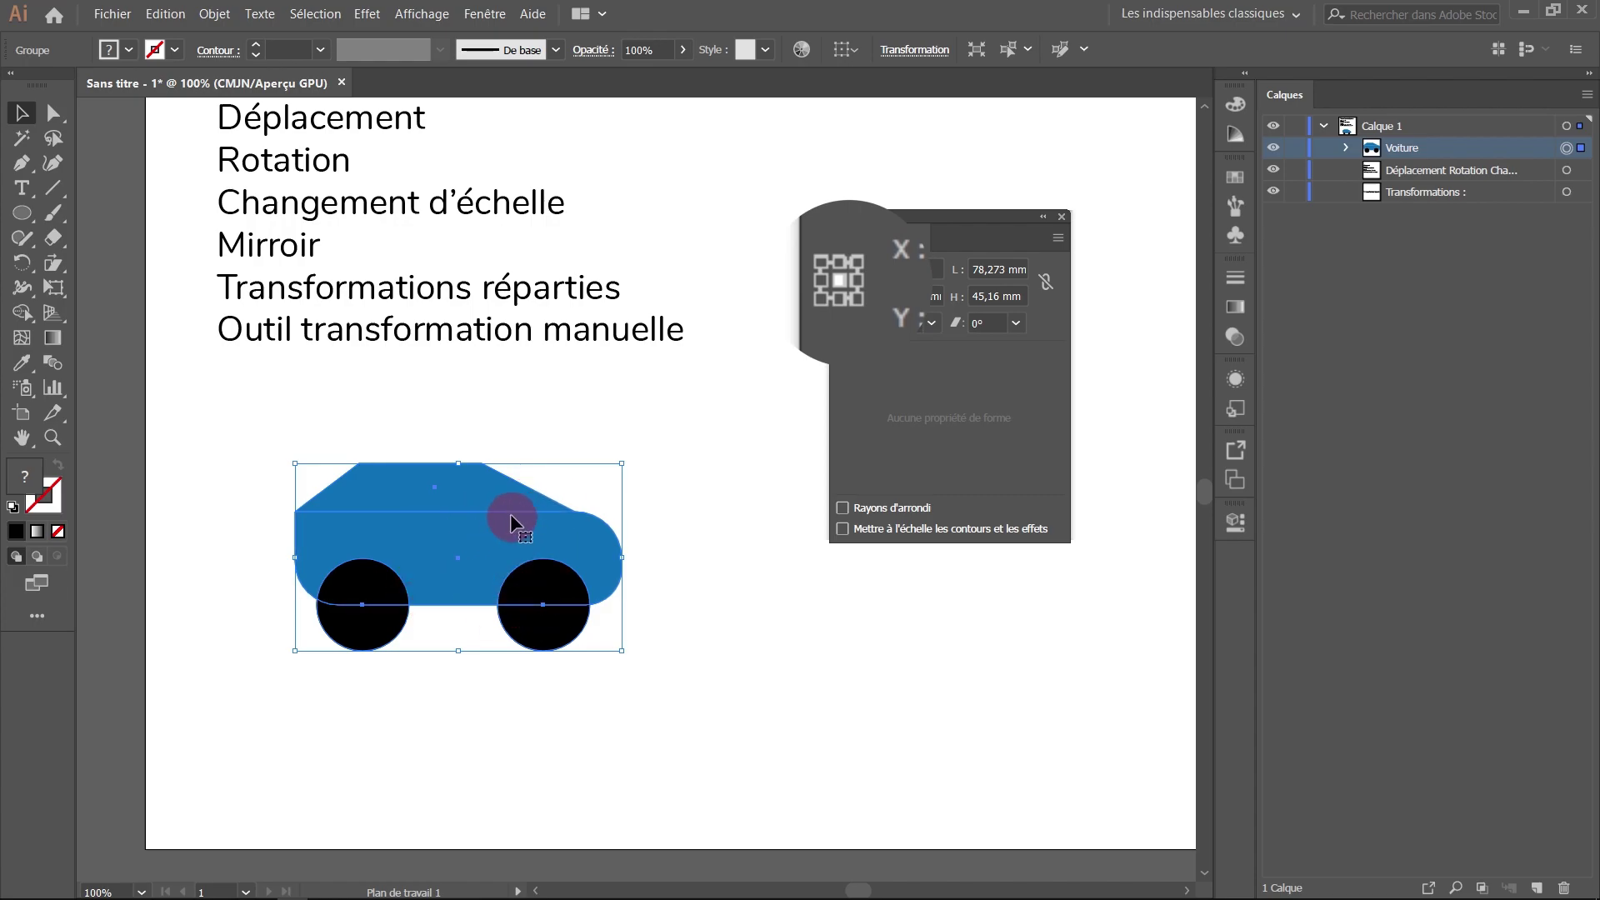
{"action": "left_click", "coordinate": [850, 283]}
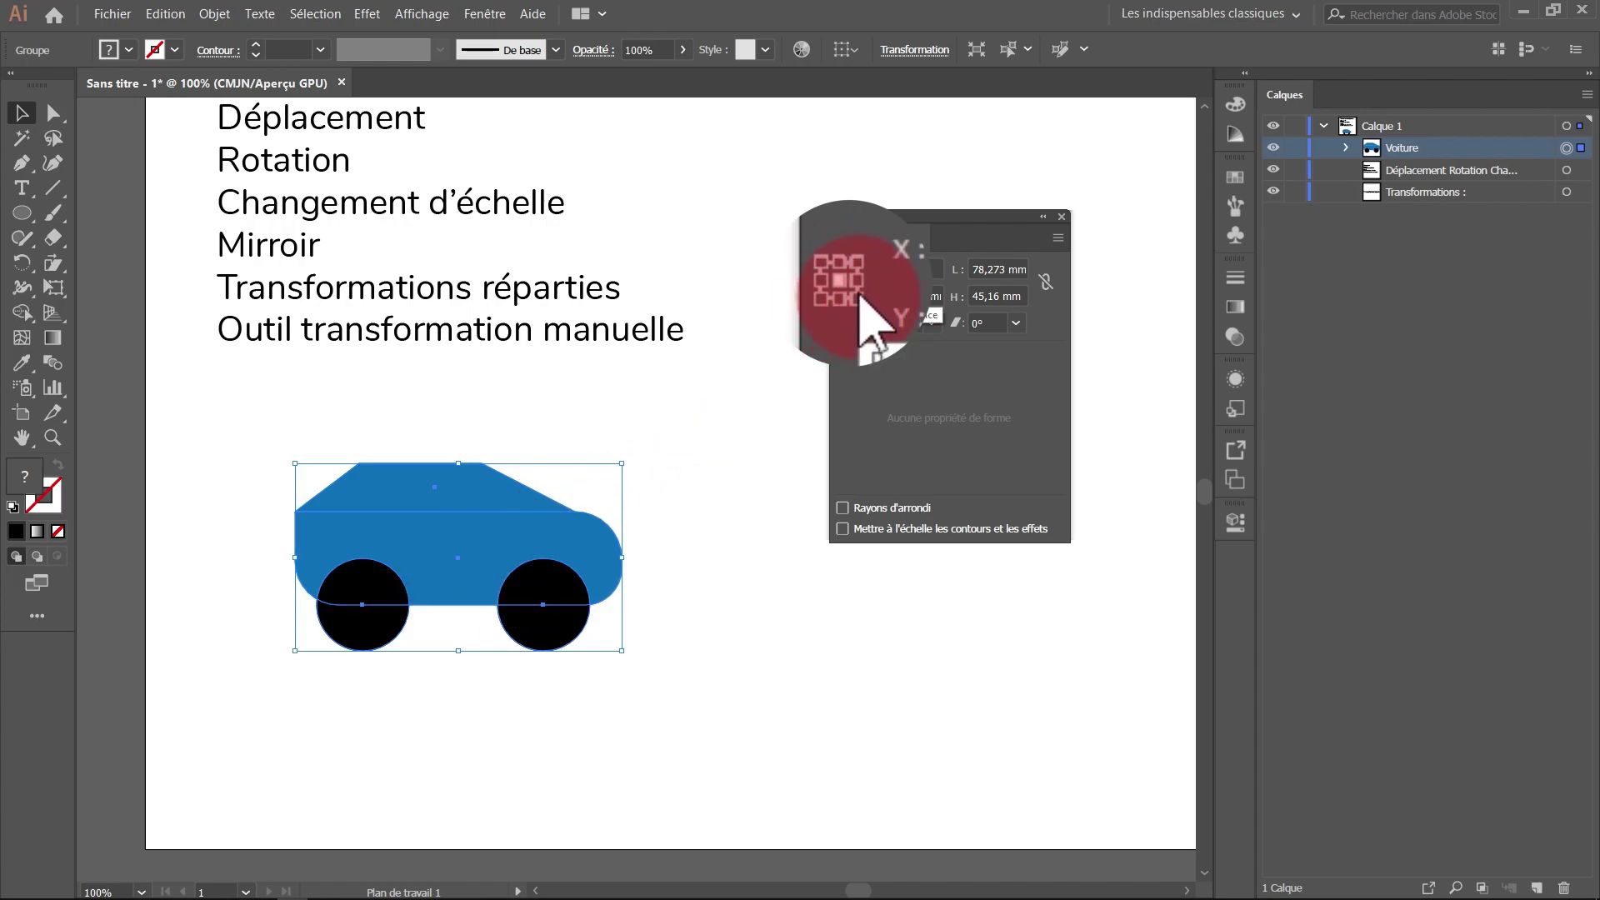
{"action": "left_click", "coordinate": [823, 263]}
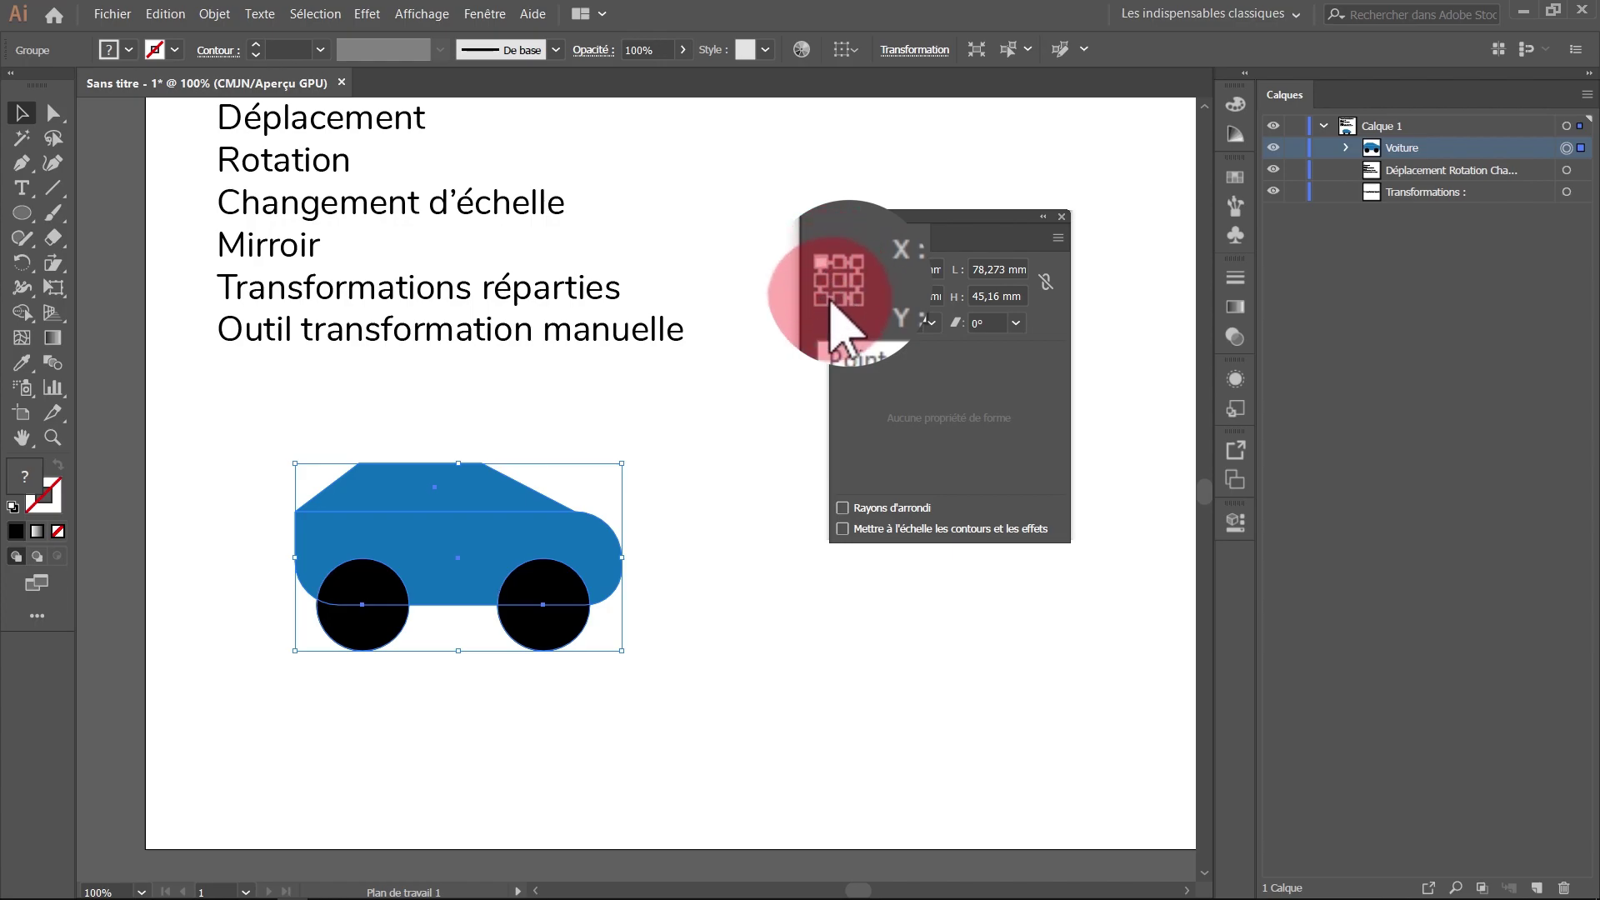
{"action": "left_click", "coordinate": [834, 293]}
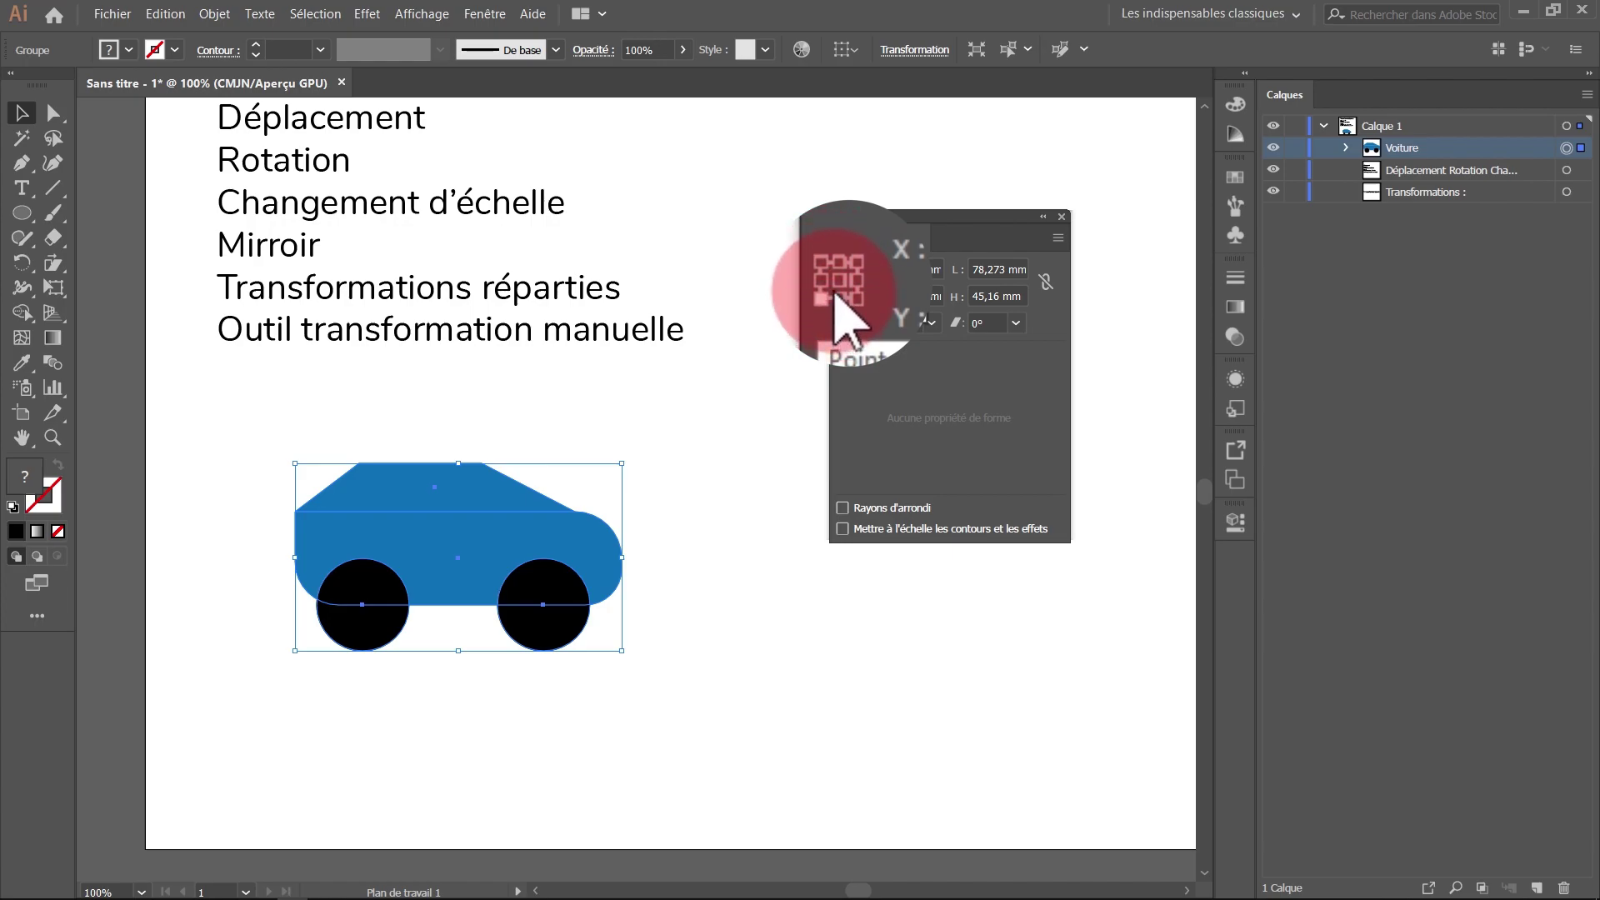
{"action": "left_click", "coordinate": [900, 277]}
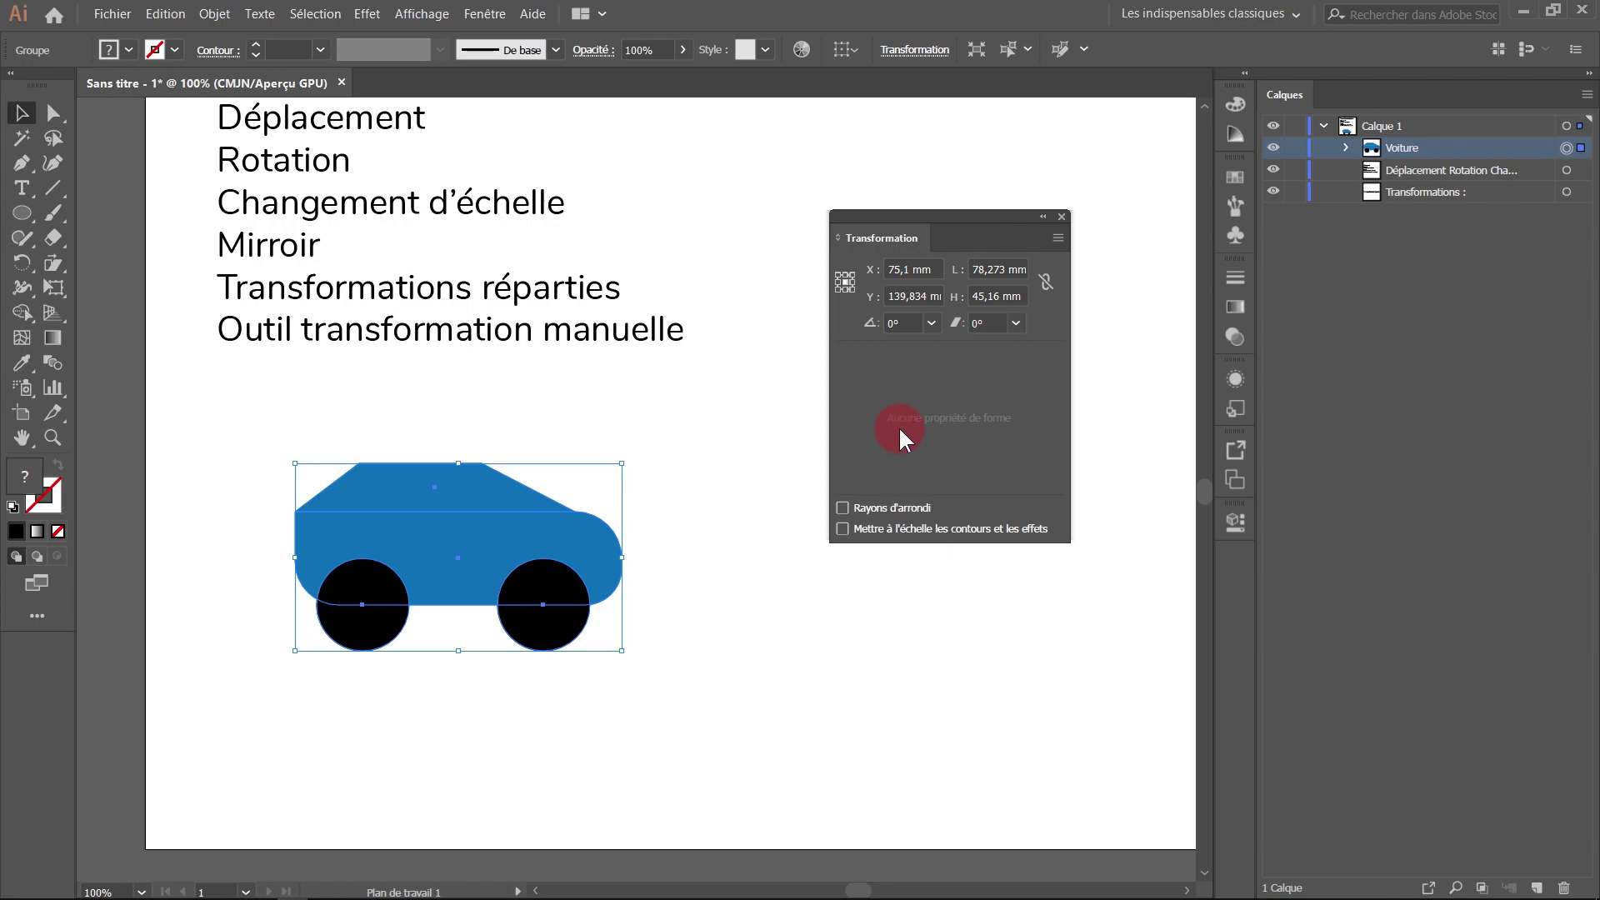
{"action": "left_click", "coordinate": [906, 272]}
{"action": "type", "text": "100"}
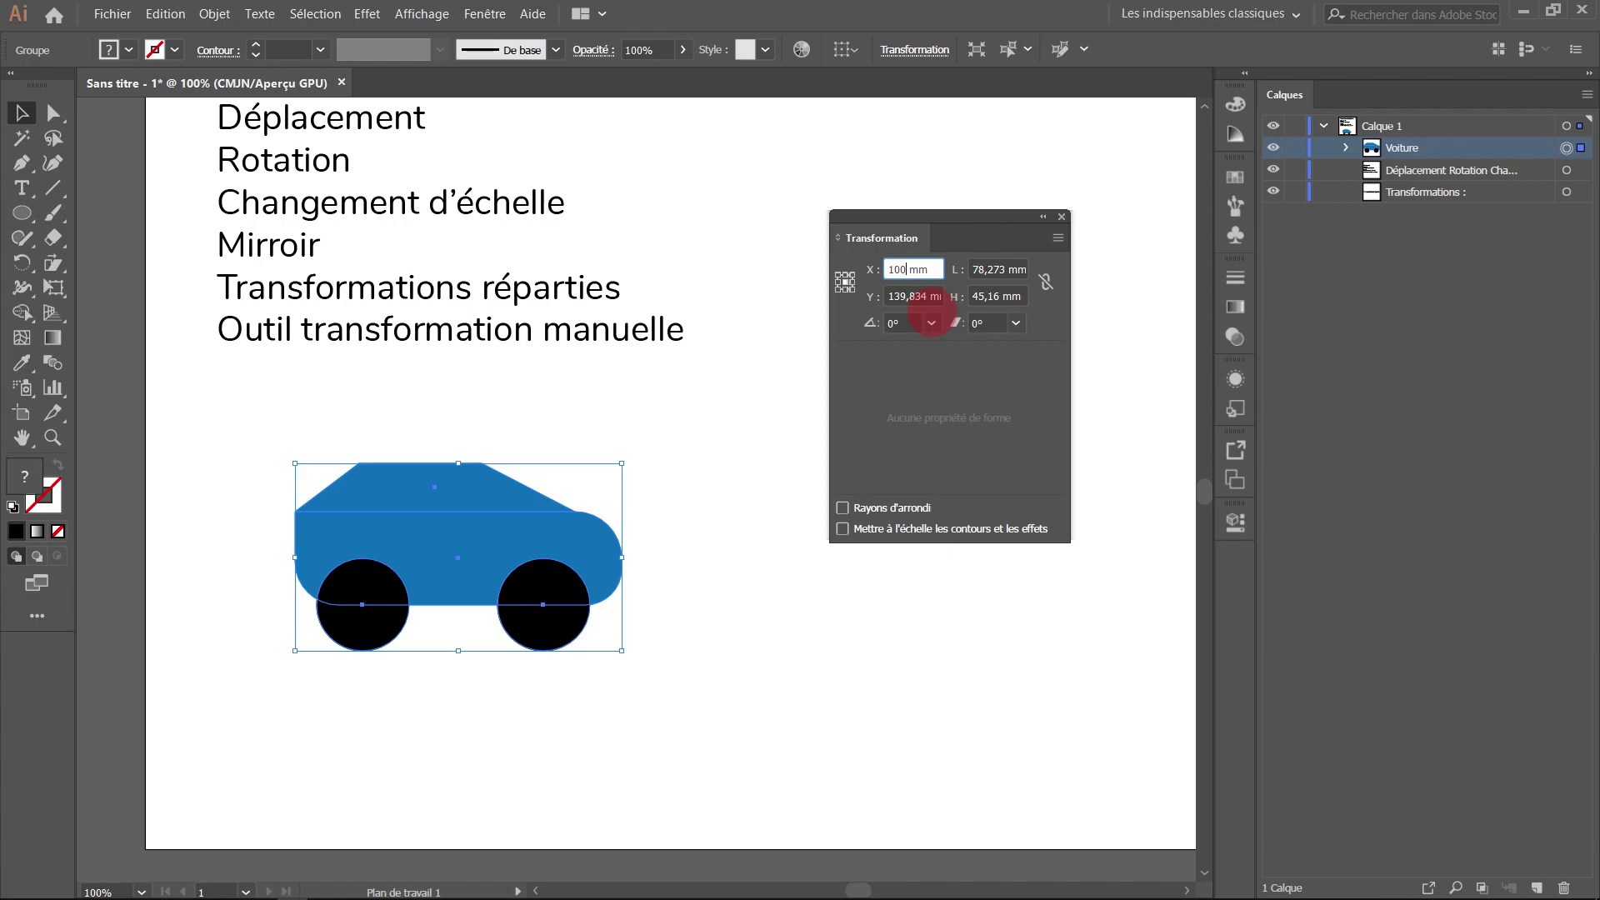
{"action": "left_click", "coordinate": [931, 306]}
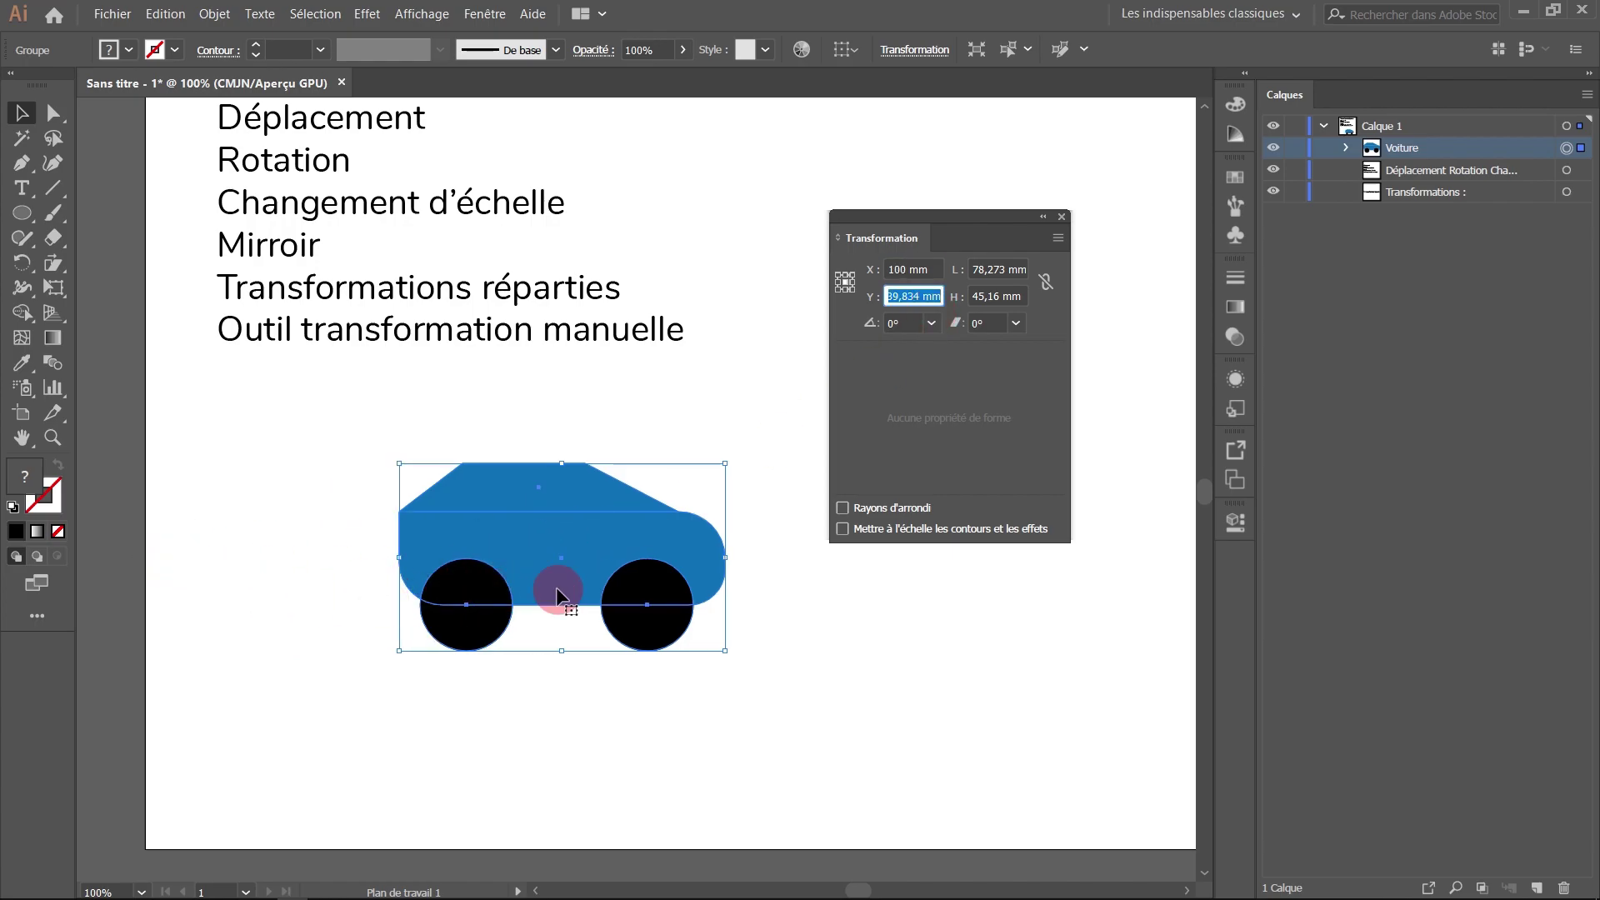
Leave the shear angle at 0° and move the Transformation panel higher.
{"action": "left_click", "coordinate": [891, 325]}
{"action": "left_click", "coordinate": [1016, 325]}
{"action": "left_click", "coordinate": [1005, 345]}
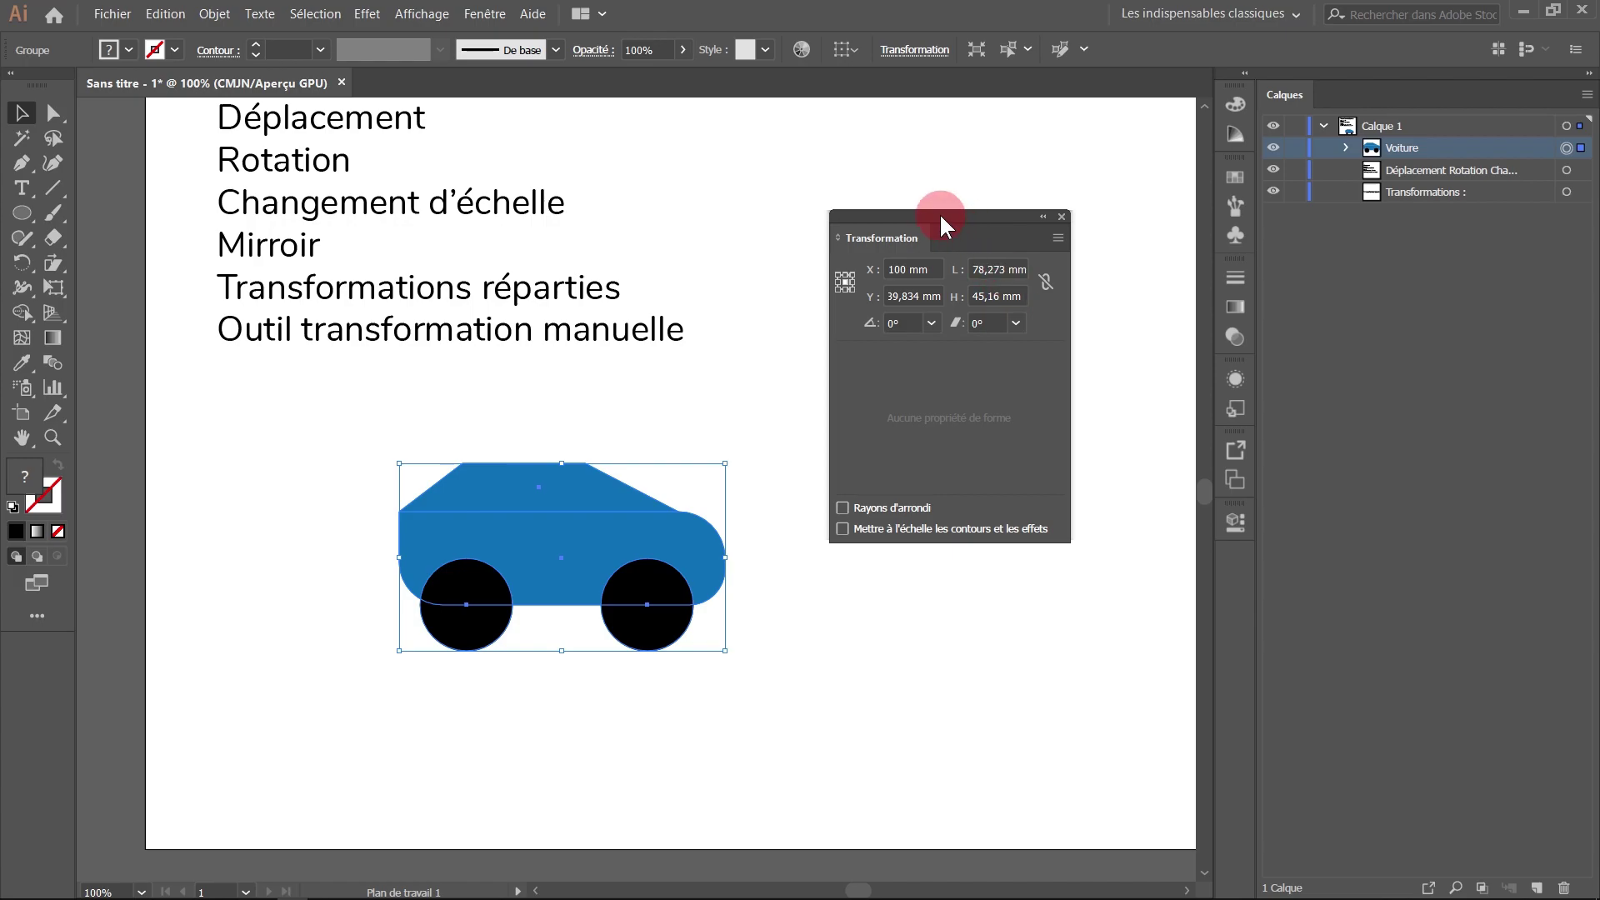
{"action": "left_click_drag", "start_coordinate": [939, 212], "coordinate": [917, 128]}
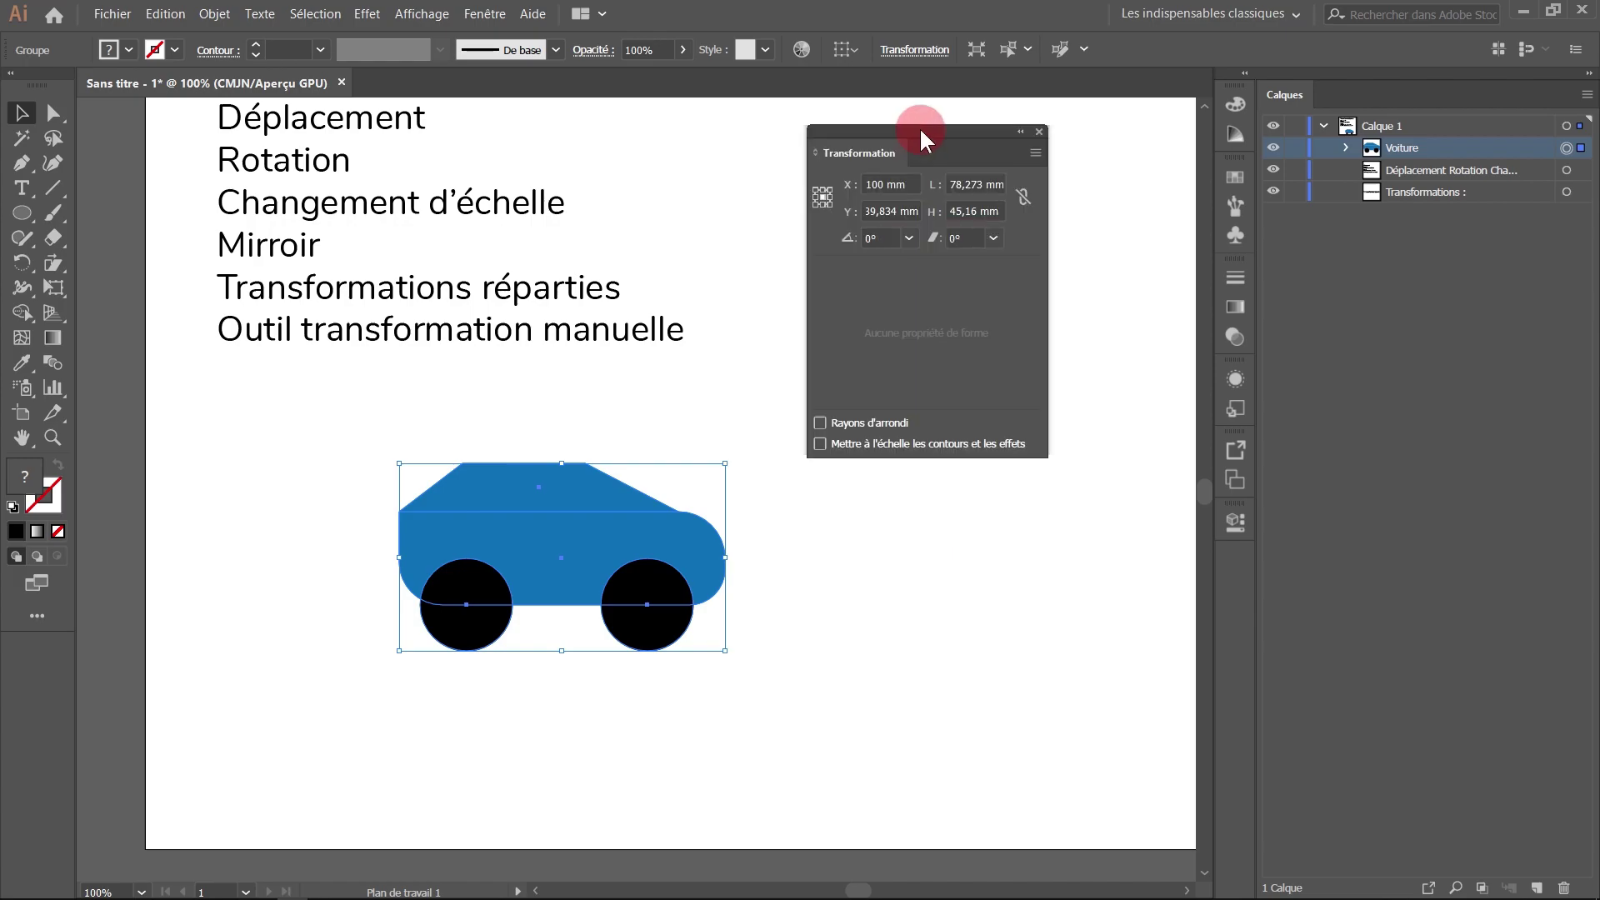
Float the Properties panel beside the Transformation panel, then collapse both to icons.
{"action": "left_click", "coordinate": [485, 13]}
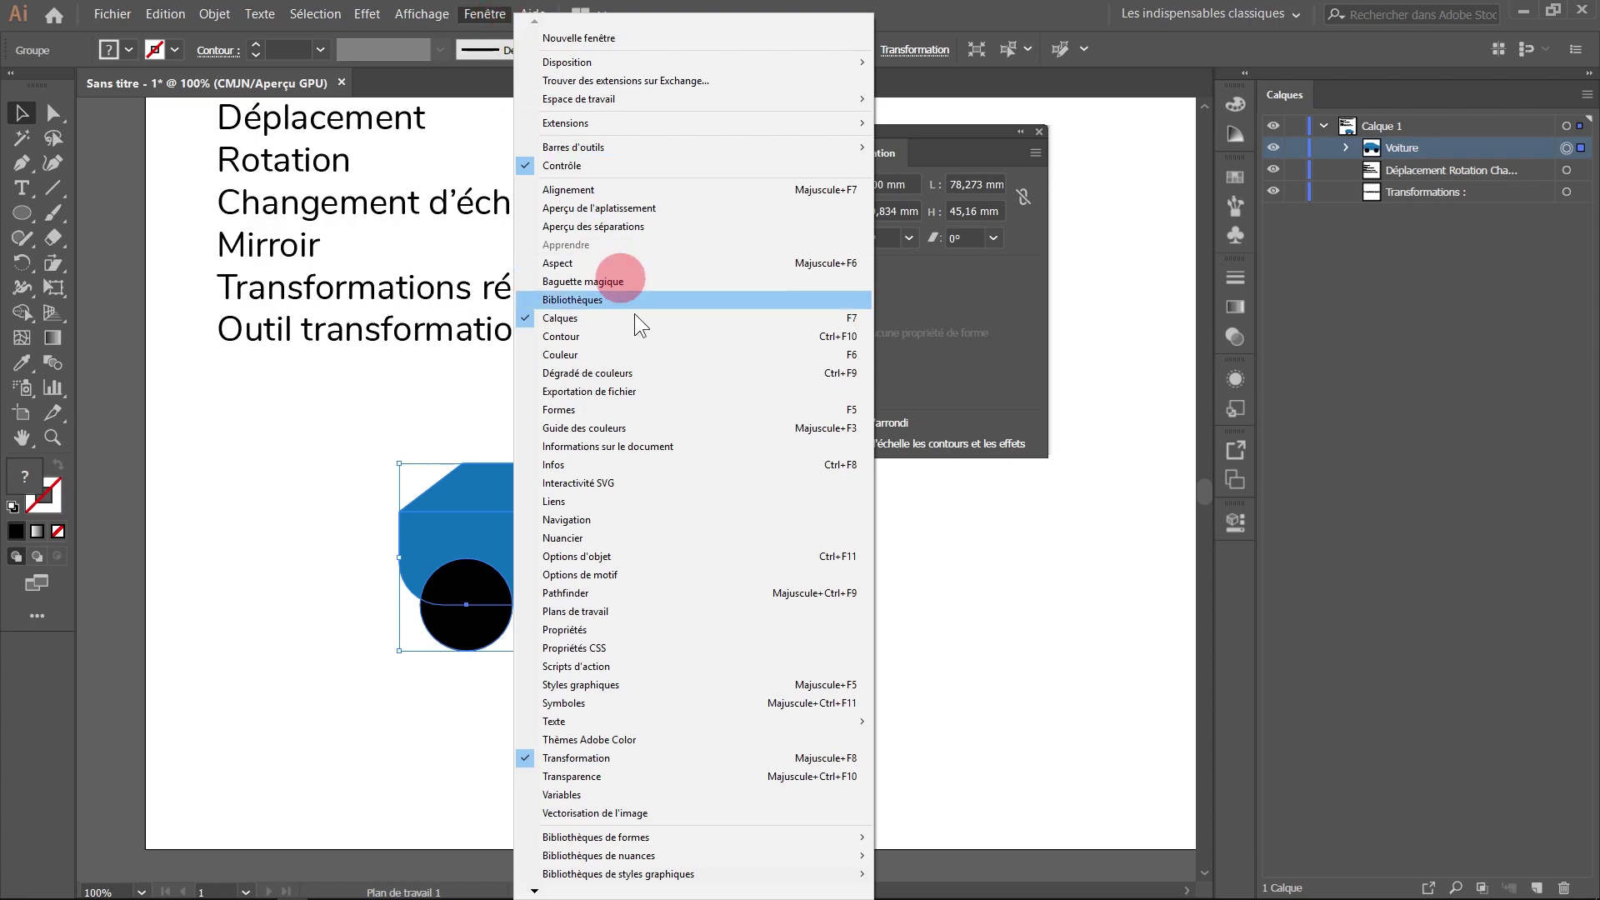
{"action": "left_click", "coordinate": [617, 631]}
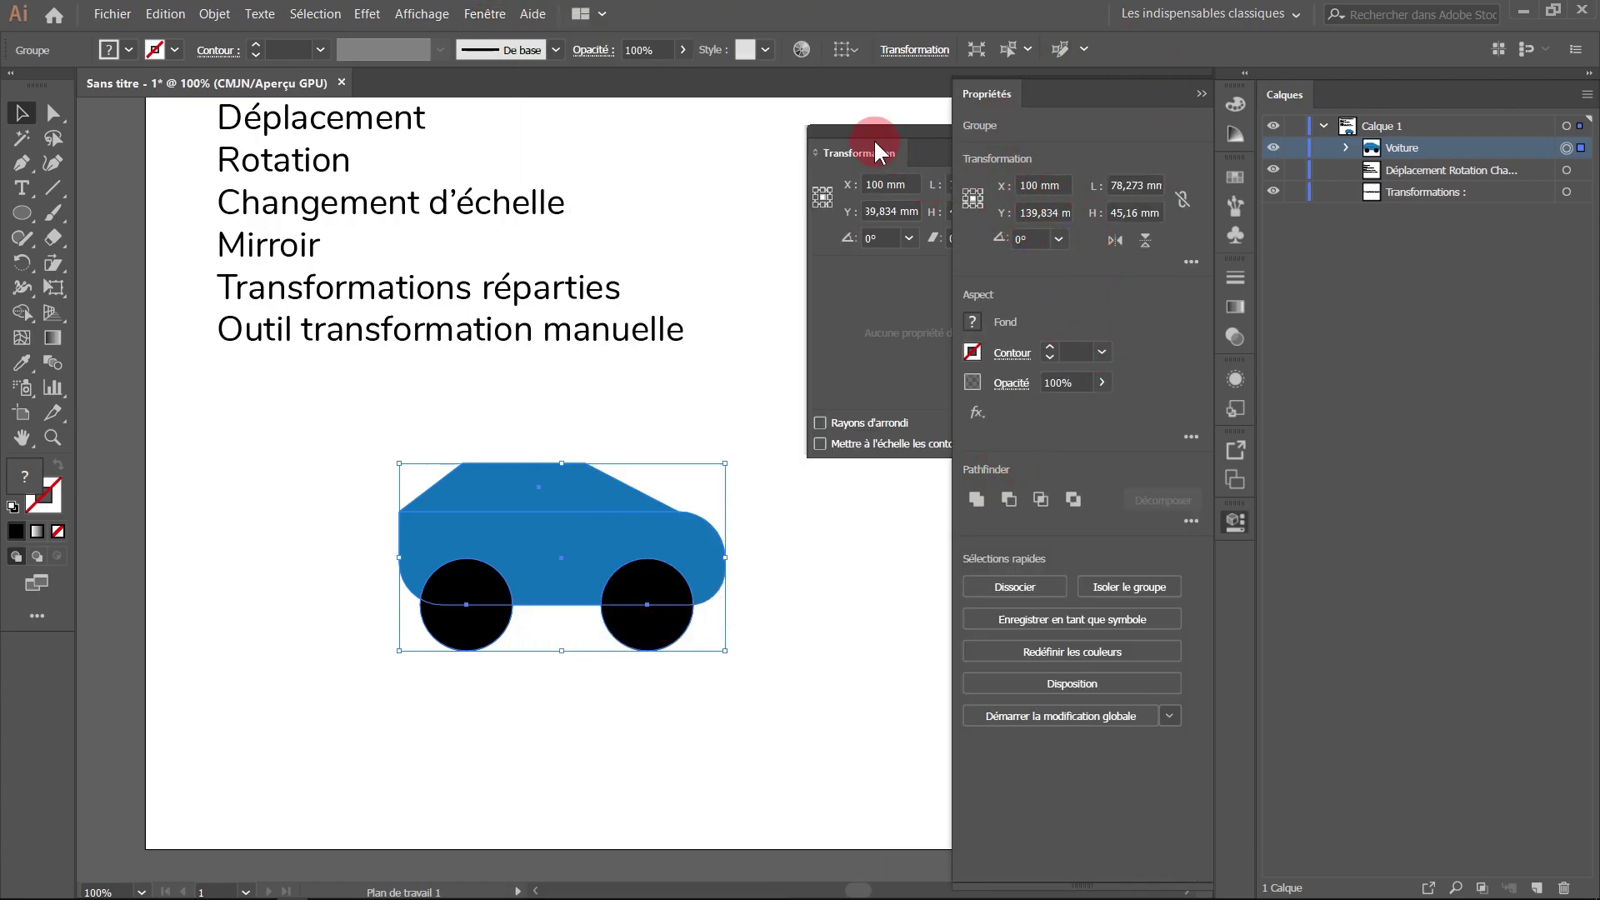
{"action": "left_click_drag", "start_coordinate": [874, 138], "coordinate": [776, 126]}
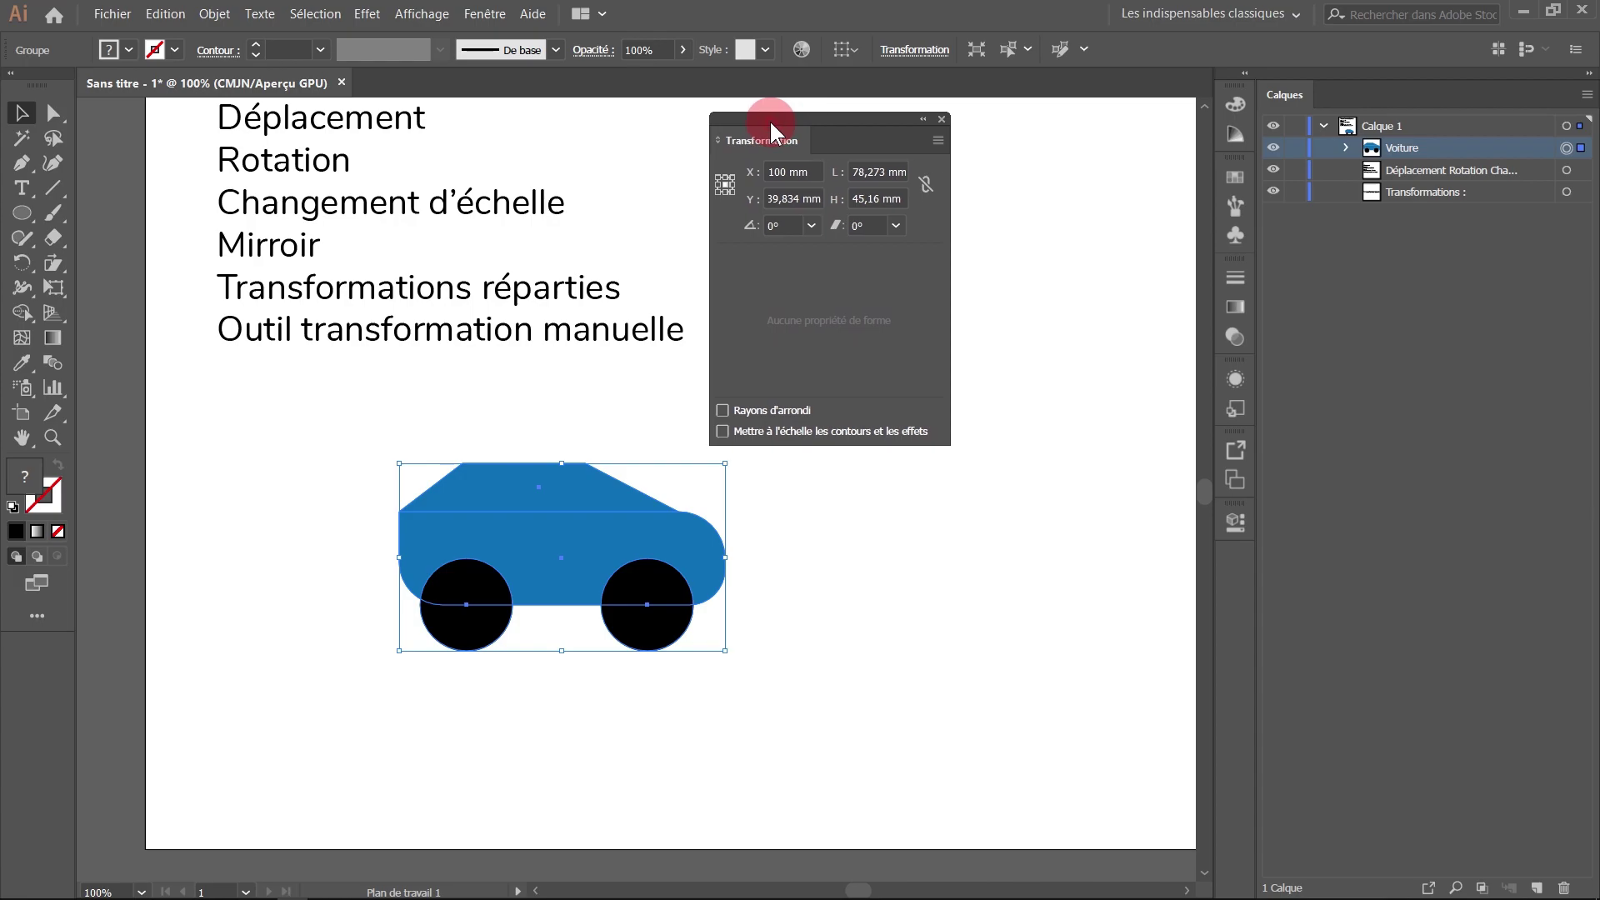
{"action": "left_click", "coordinate": [1235, 522]}
{"action": "left_click_drag", "start_coordinate": [1046, 100], "coordinate": [942, 100]}
{"action": "left_click", "coordinate": [897, 233]}
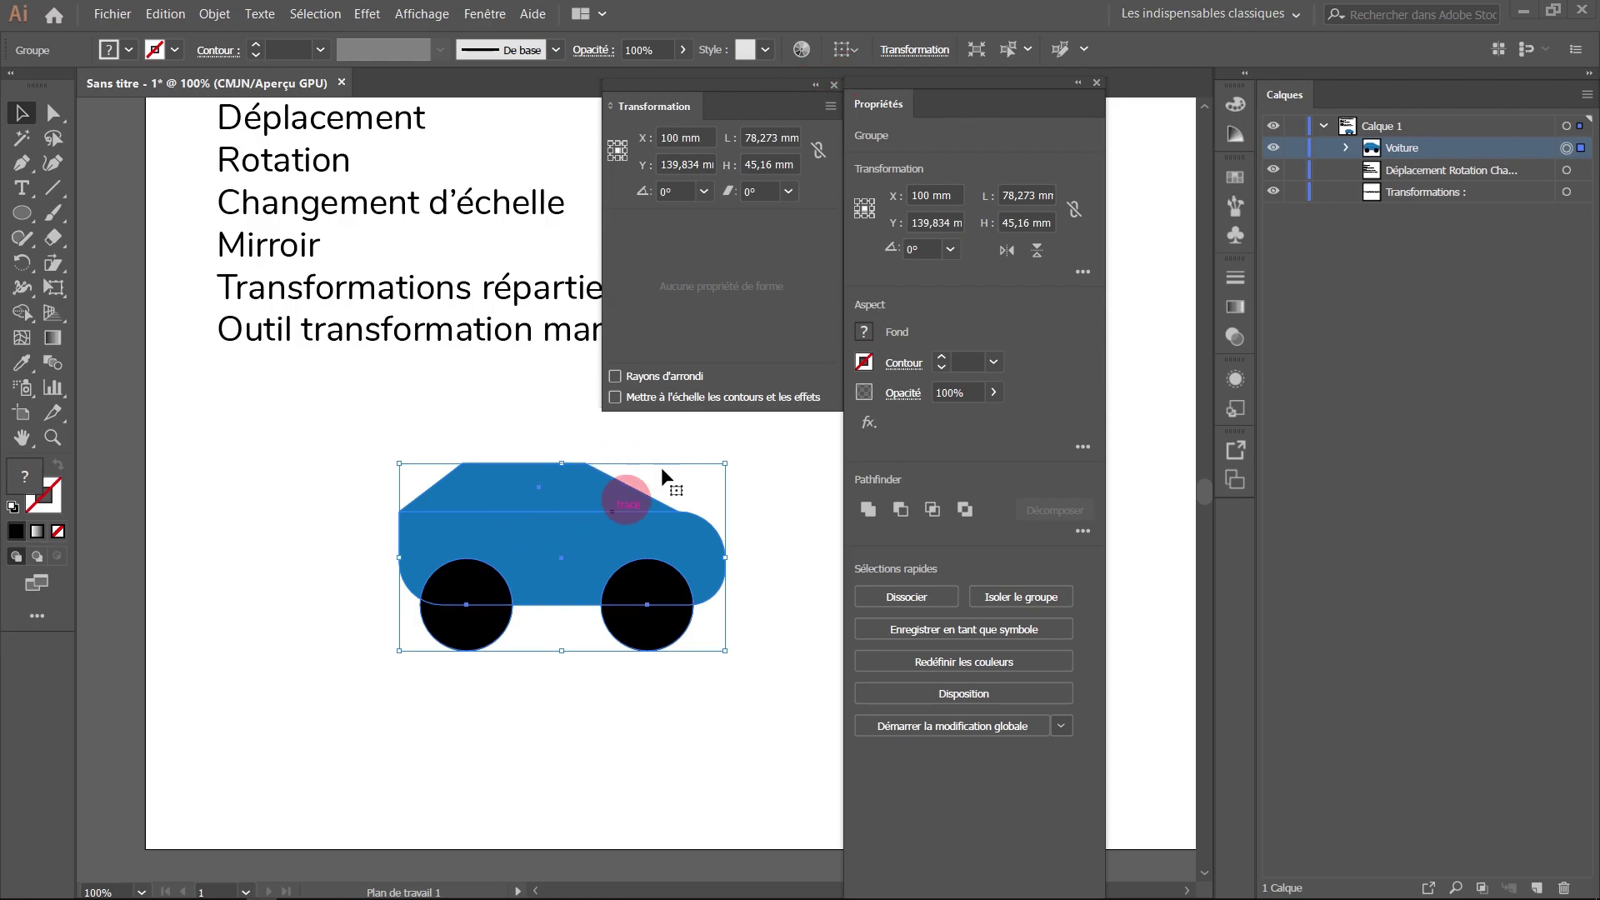
{"action": "left_click", "coordinate": [1078, 82]}
{"action": "left_click", "coordinate": [816, 84]}
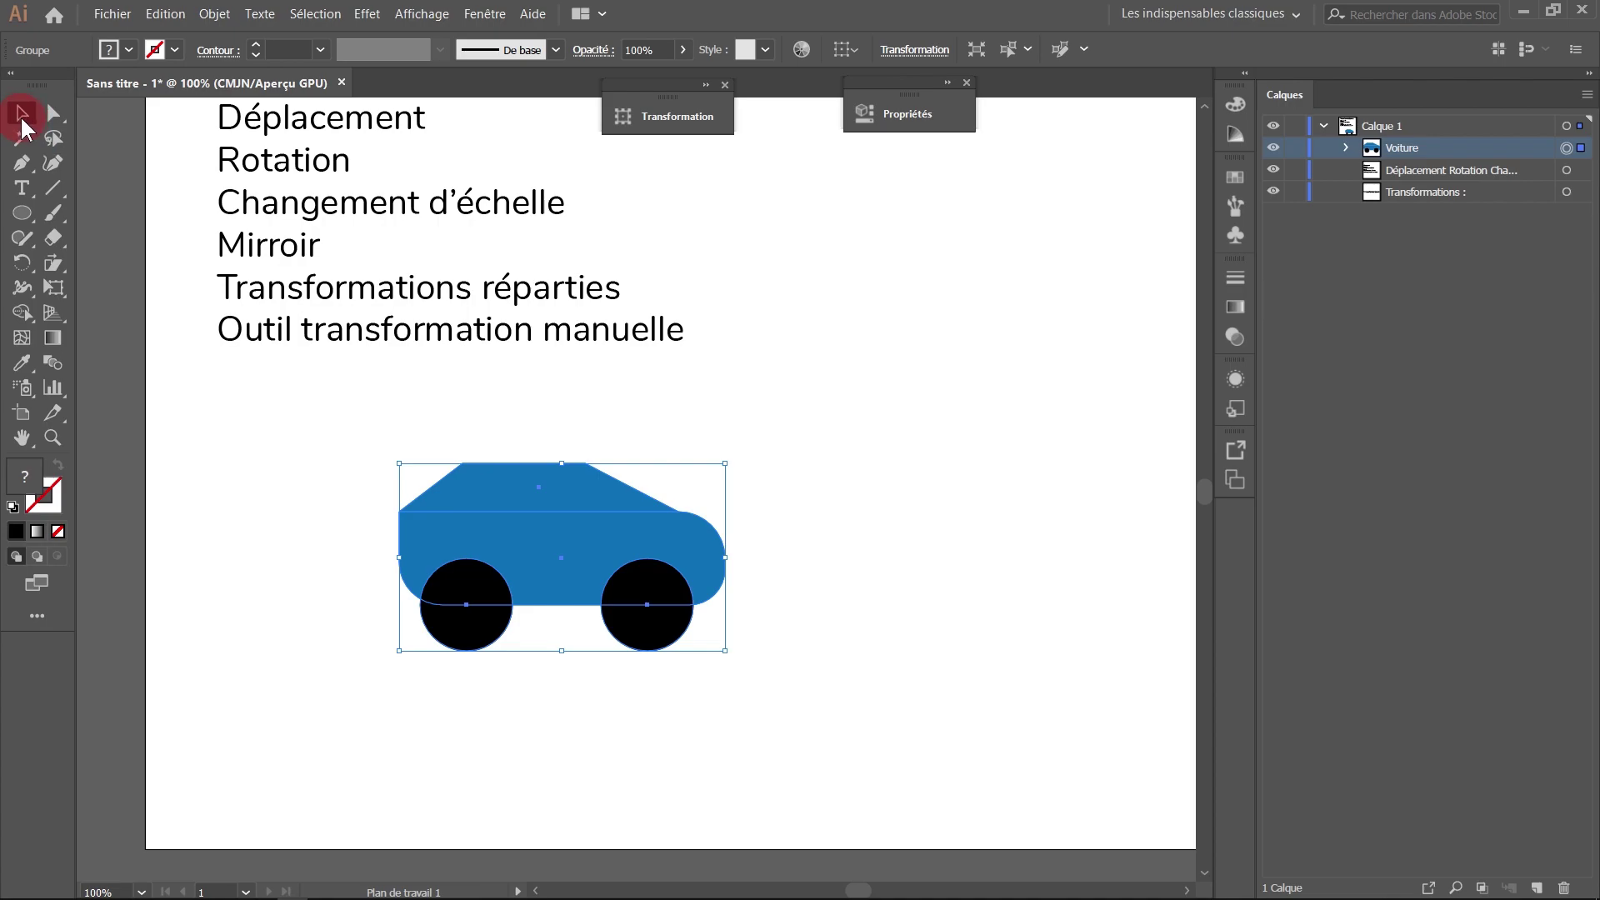
Open the car's Déplacement dialog and set Distance 10 mm and Angle 45°.
{"action": "double_click", "coordinate": [23, 123]}
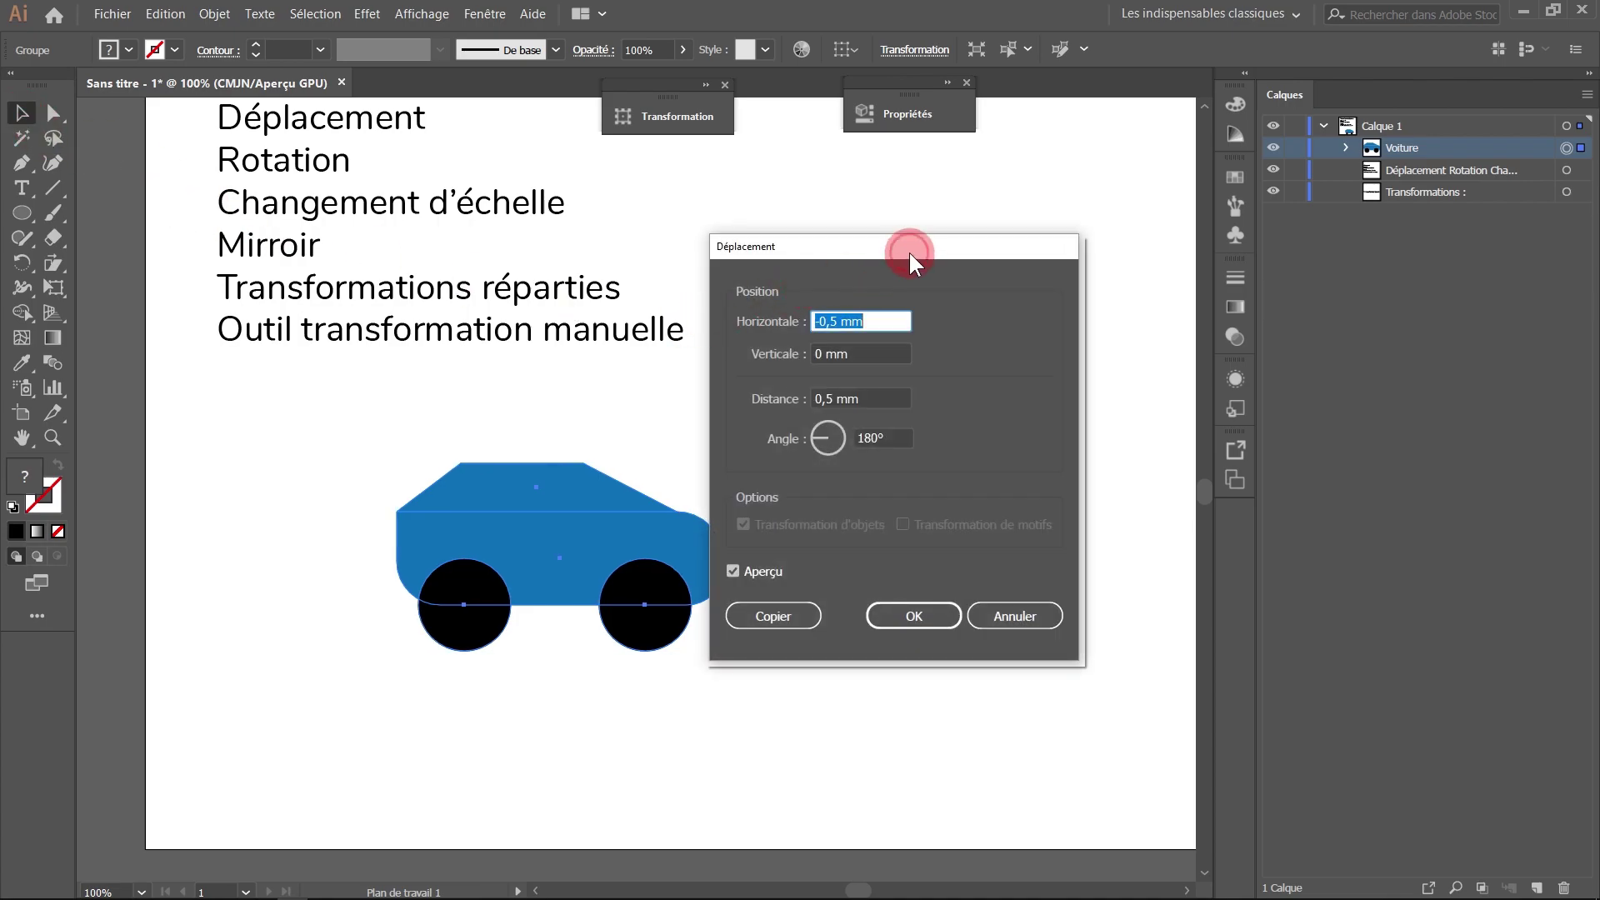
{"action": "left_click_drag", "start_coordinate": [908, 250], "coordinate": [1021, 224]}
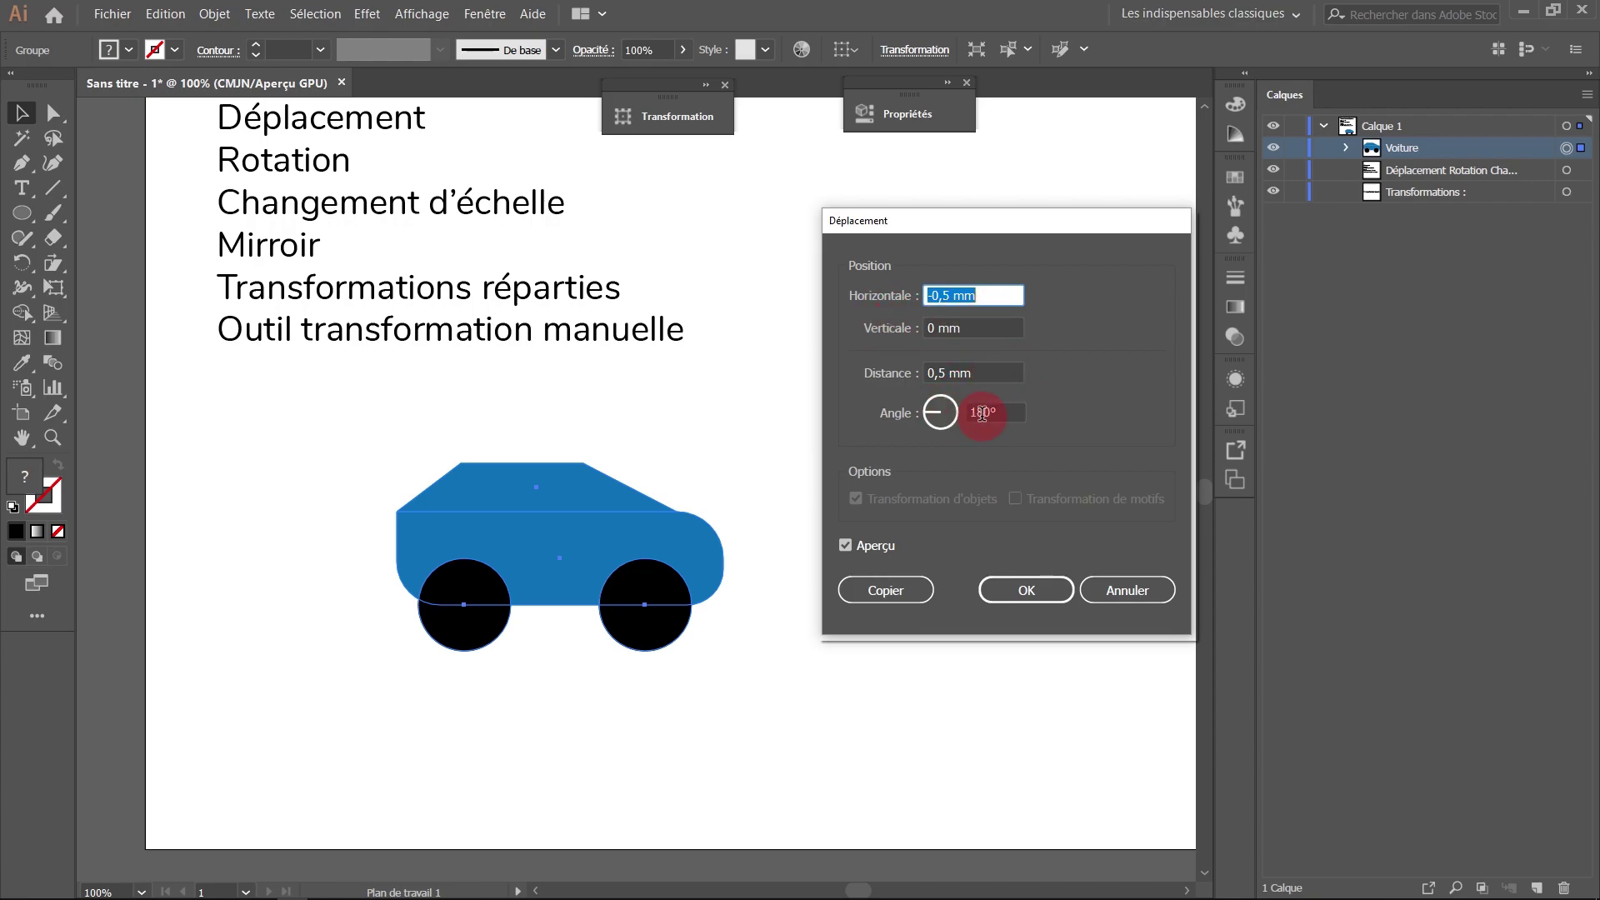
{"action": "left_click", "coordinate": [988, 369]}
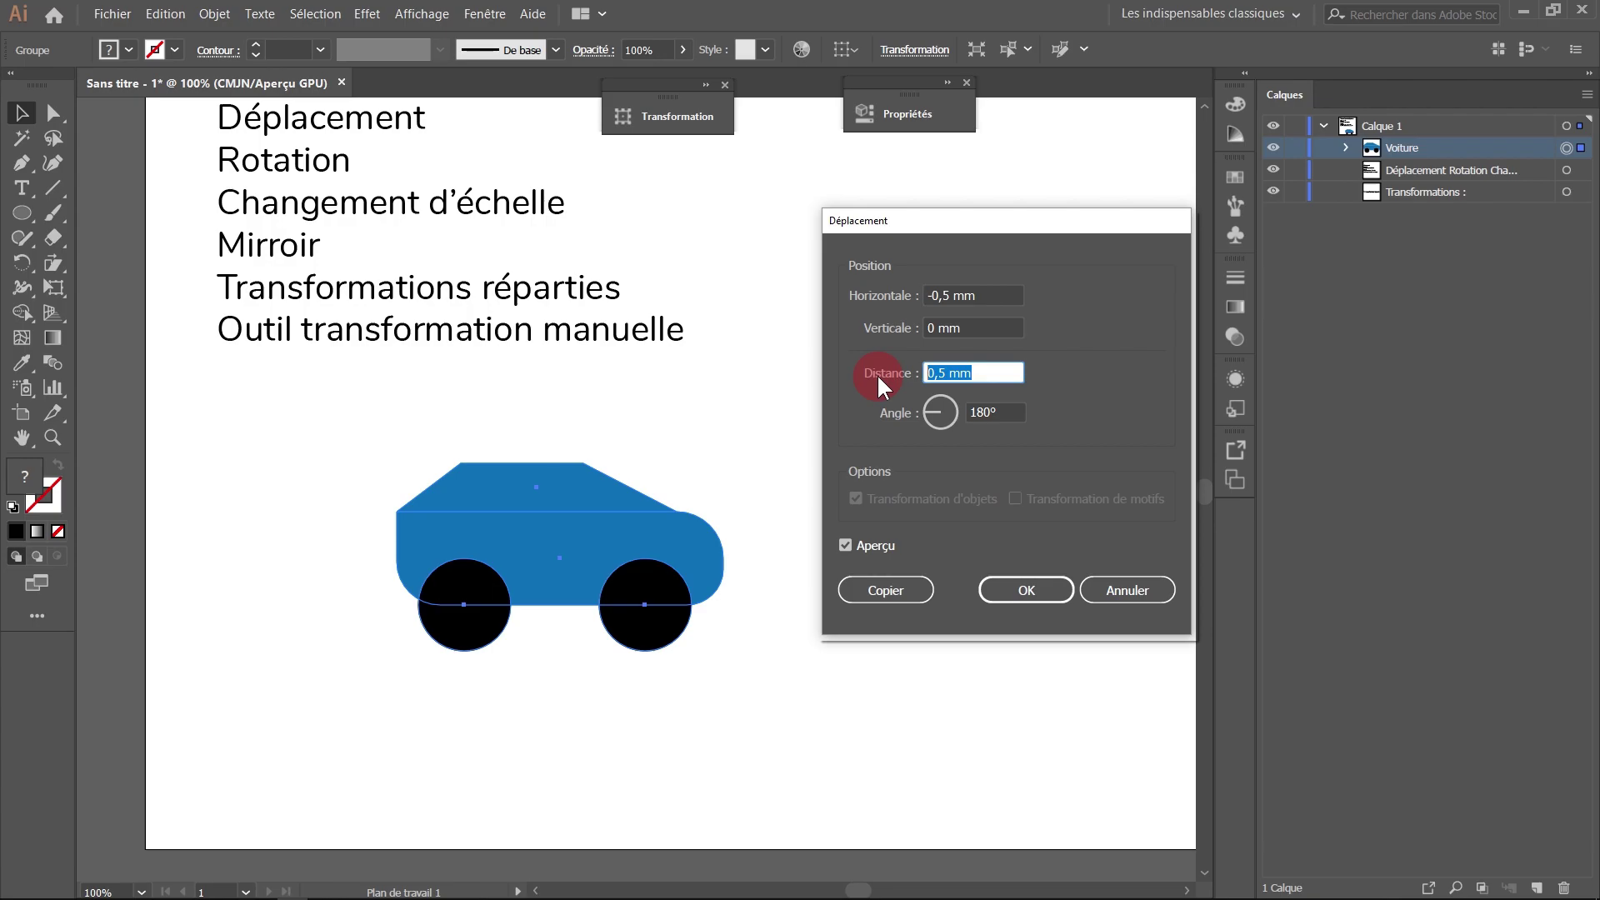
{"action": "type", "text": "10"}
{"action": "key", "text": "Tab"}
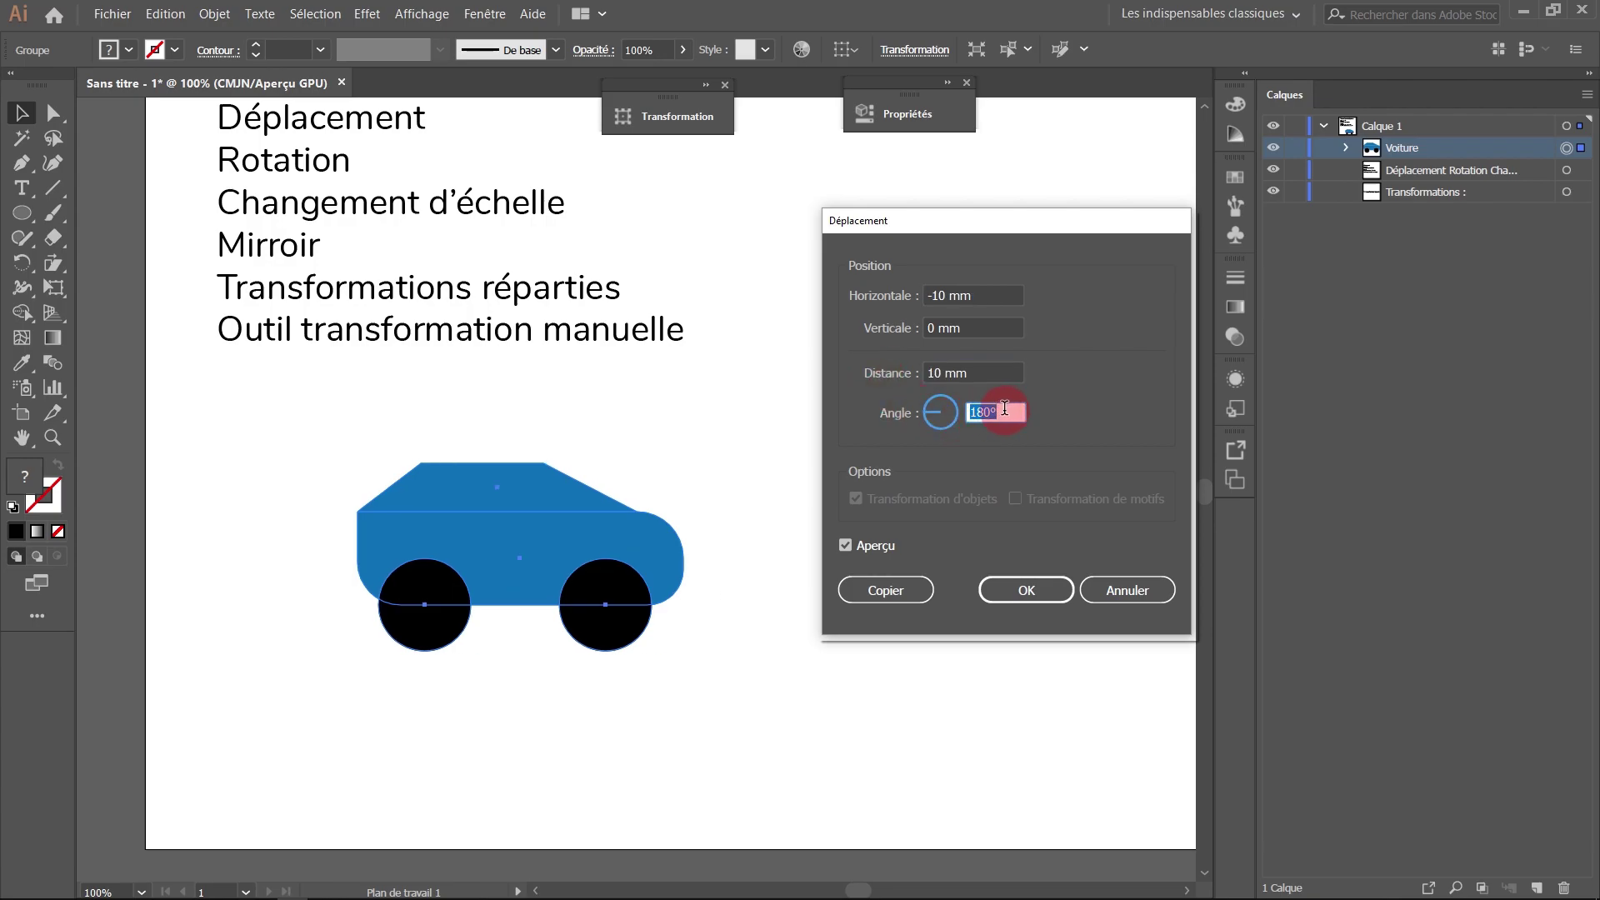
{"action": "type", "text": "45"}
{"action": "key", "text": "Tab"}
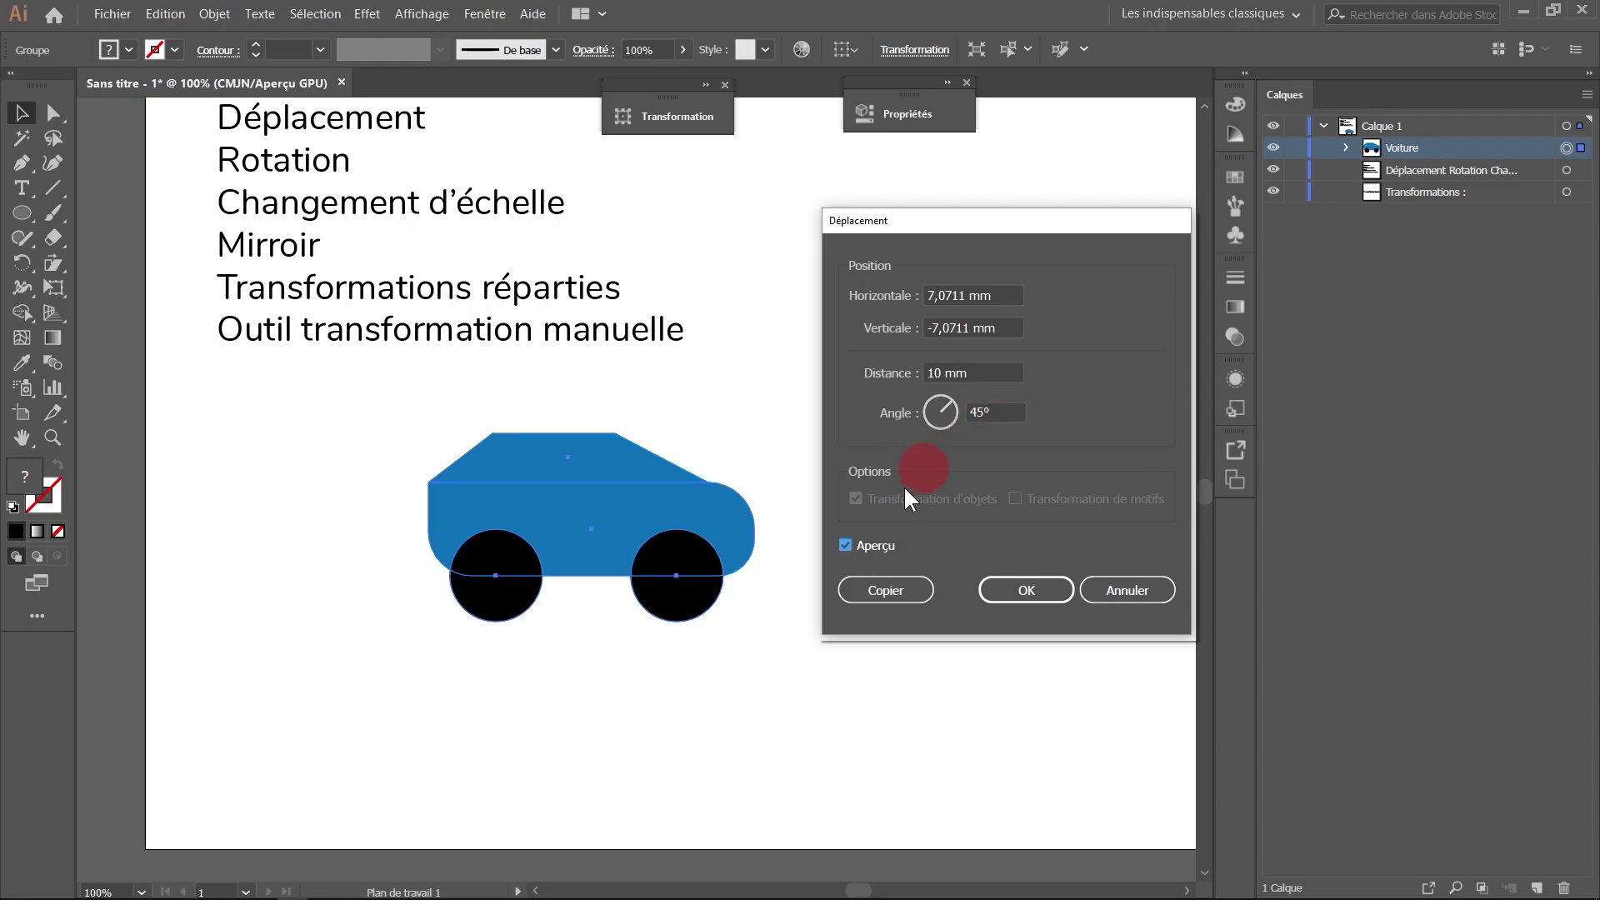
Toggle Aperçu repeatedly to compare the moved and original car positions.
{"action": "left_click", "coordinate": [845, 546]}
{"action": "left_click", "coordinate": [845, 545]}
{"action": "left_click", "coordinate": [846, 545]}
{"action": "left_click", "coordinate": [845, 545]}
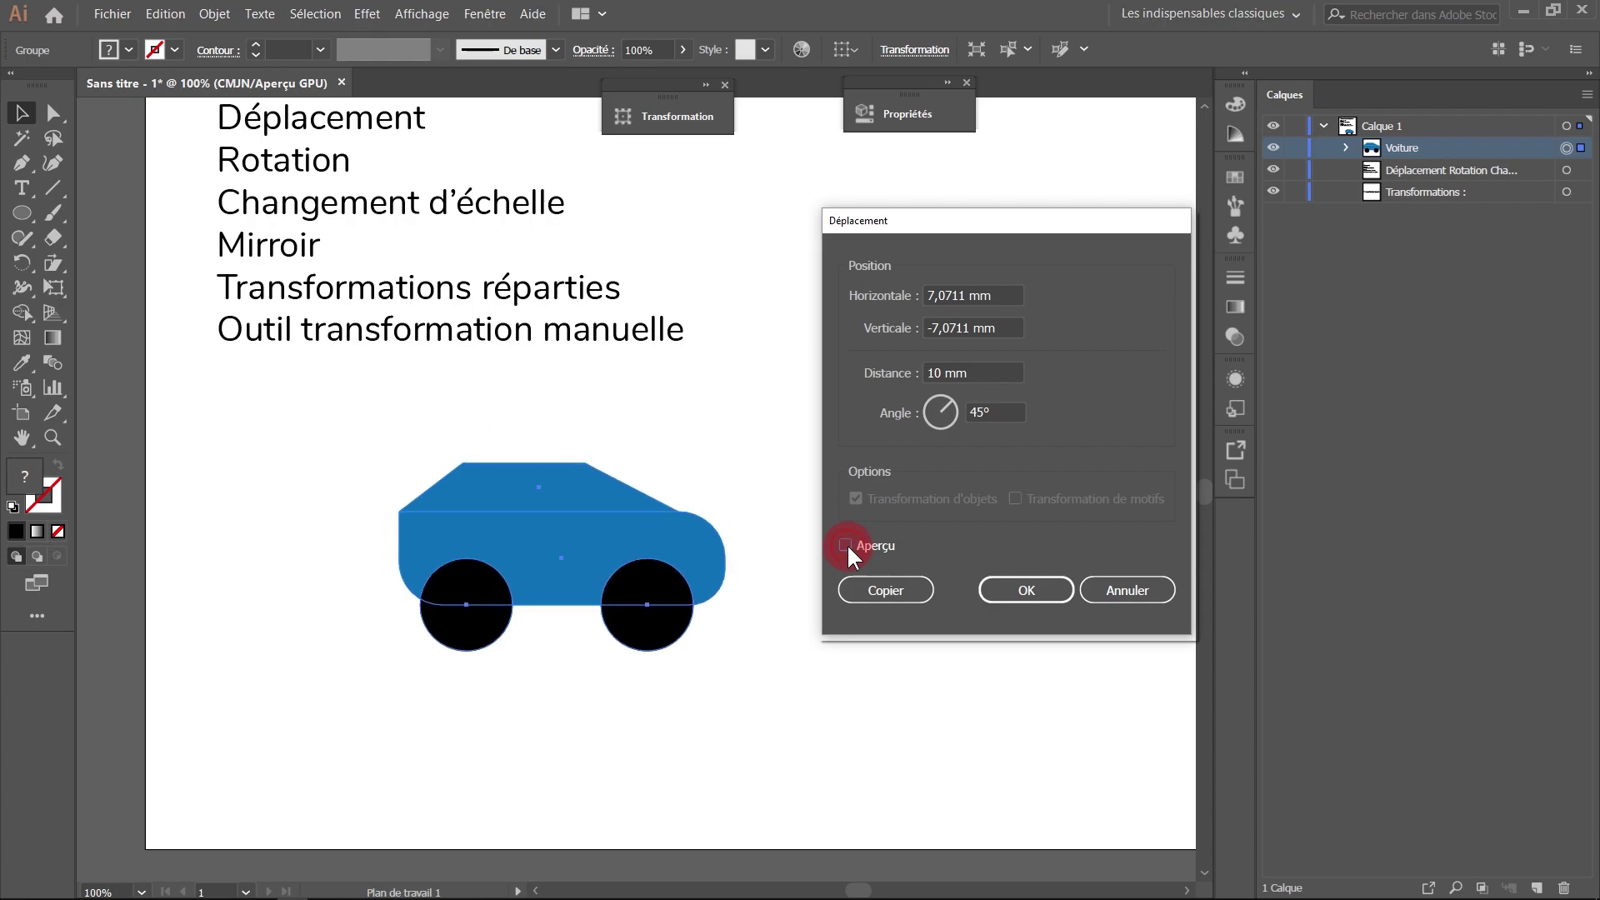
{"action": "left_click", "coordinate": [845, 545]}
{"action": "left_click", "coordinate": [845, 545]}
{"action": "left_click", "coordinate": [845, 545]}
{"action": "left_click", "coordinate": [845, 545]}
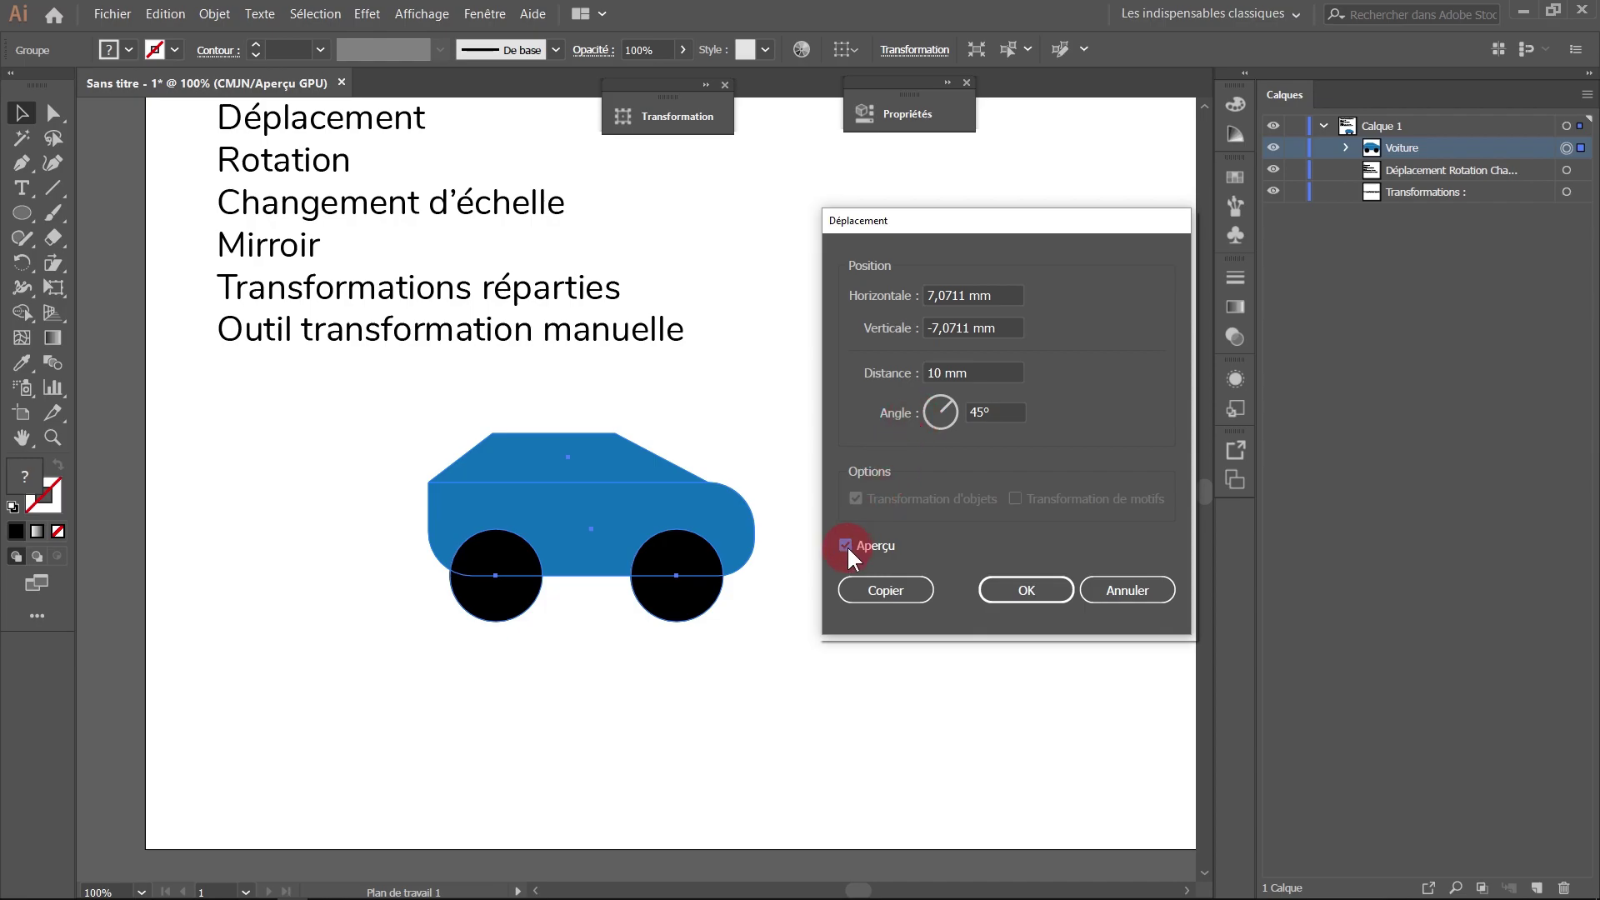
{"action": "left_click", "coordinate": [845, 545]}
{"action": "left_click", "coordinate": [846, 545]}
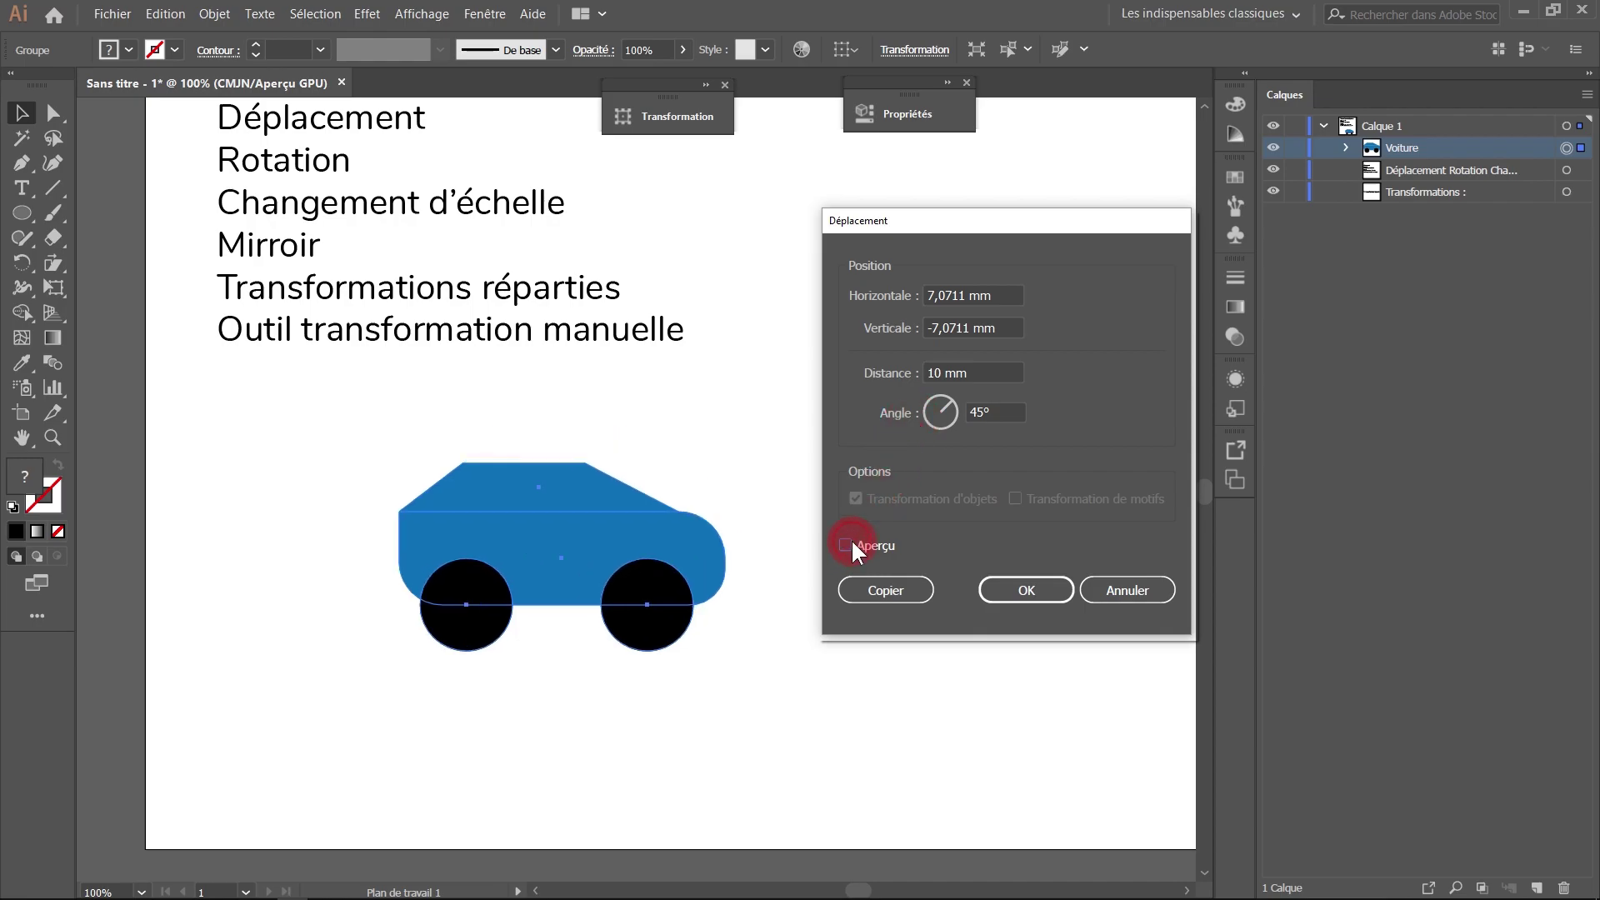
{"action": "left_click", "coordinate": [846, 545]}
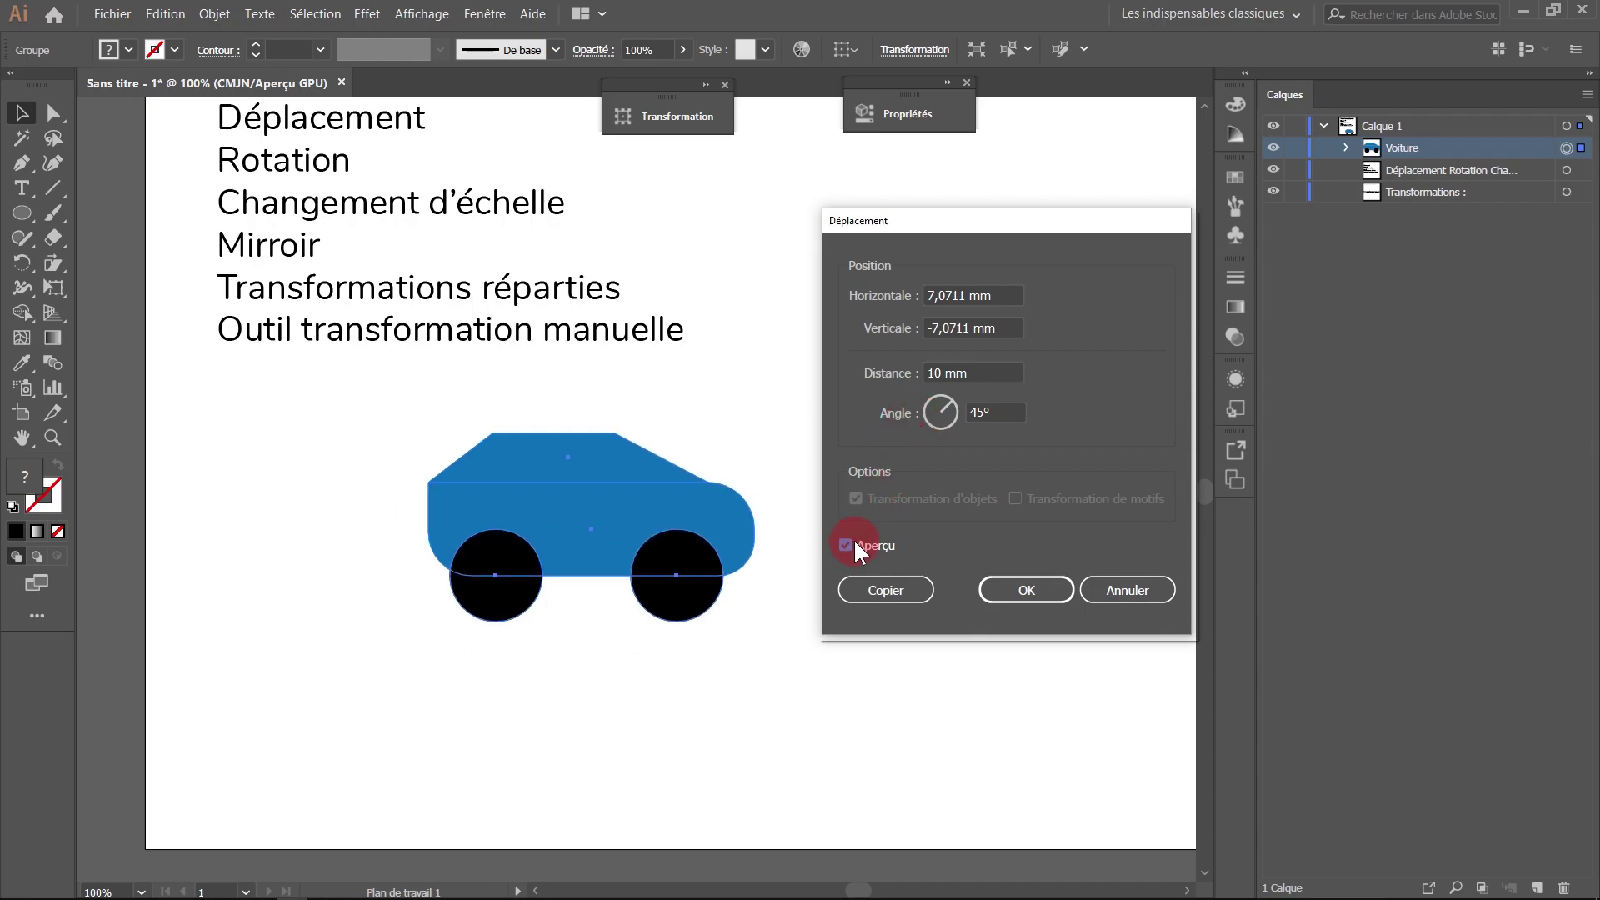
Apply the 10 mm, 45° move as a copy, then delete the extra car copy.
{"action": "left_click", "coordinate": [885, 590]}
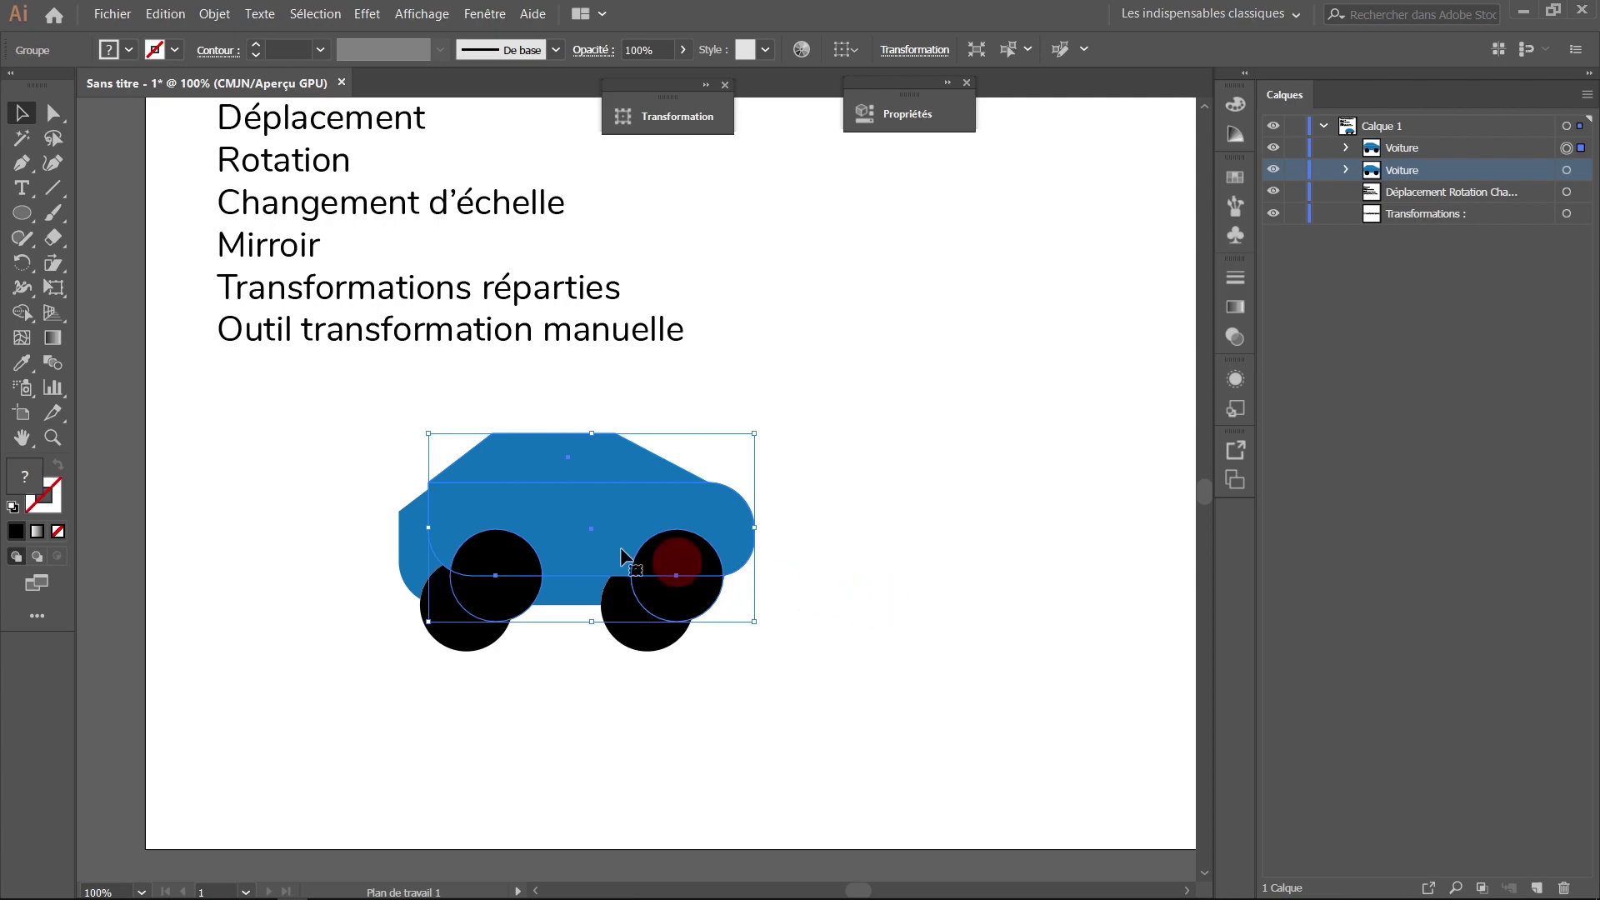
{"action": "left_click", "coordinate": [958, 507]}
{"action": "left_click_drag", "start_coordinate": [410, 595], "coordinate": [518, 634]}
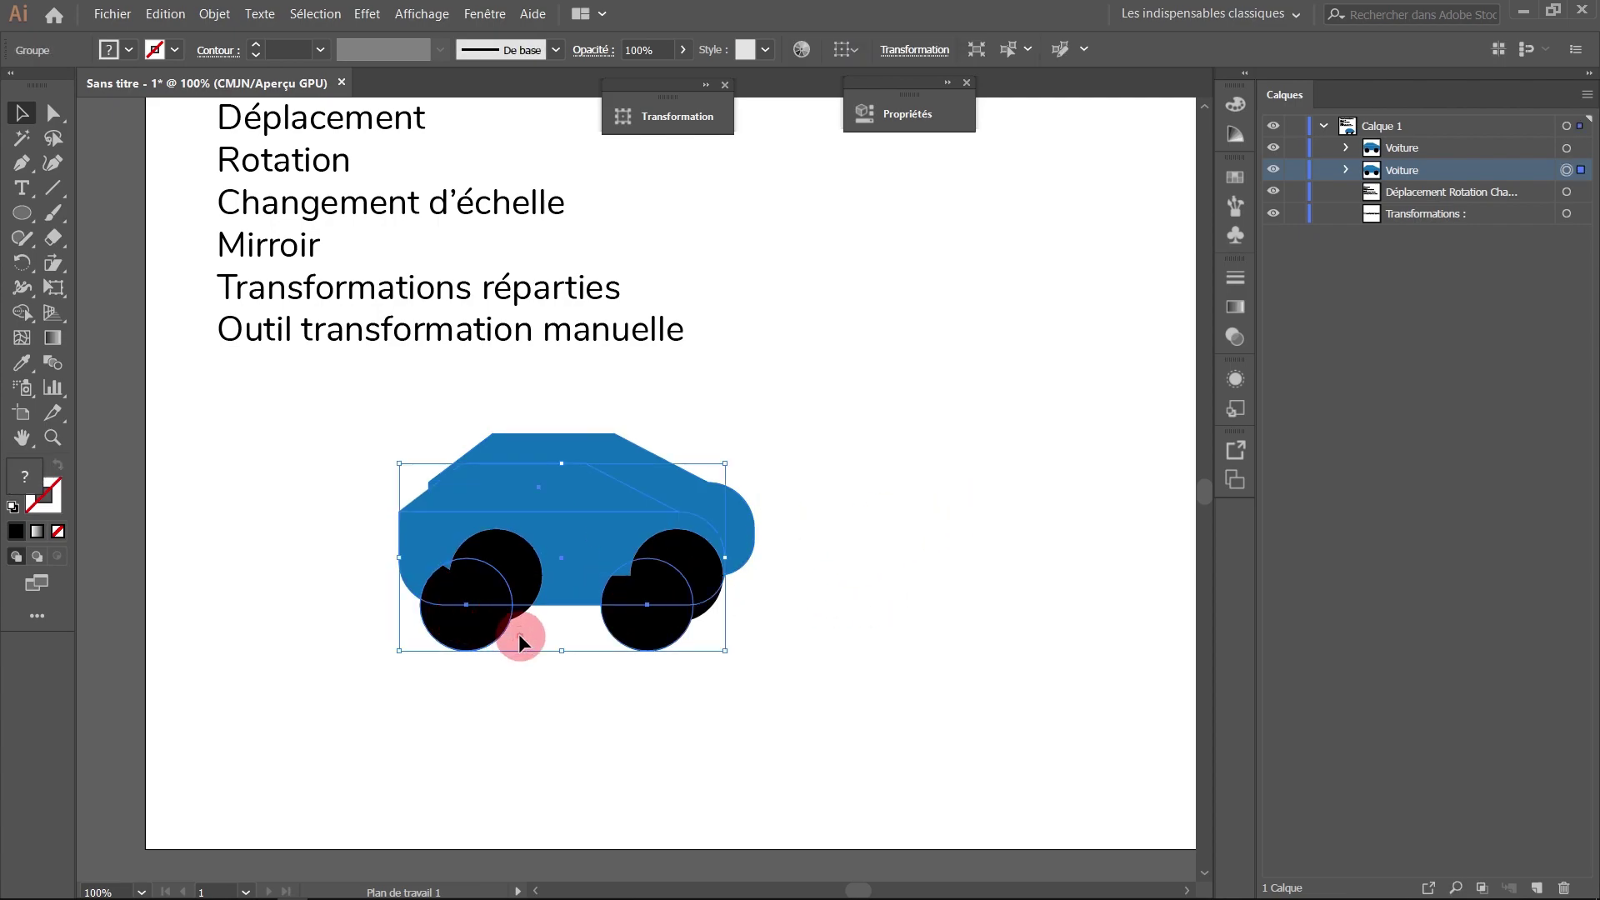
{"action": "left_click", "coordinate": [642, 460]}
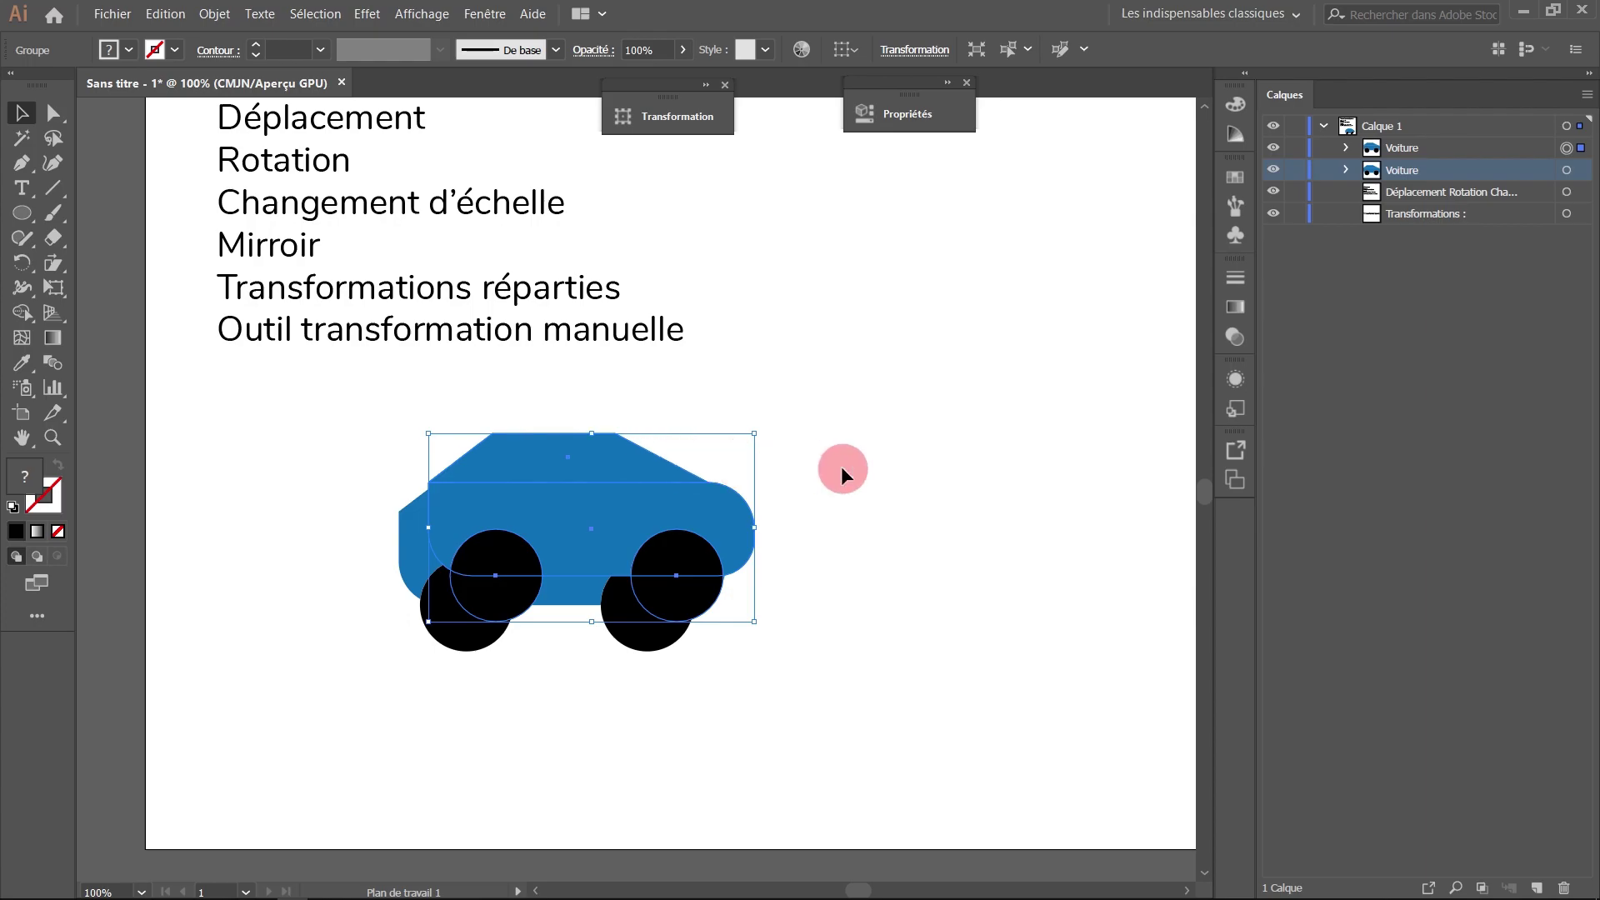
{"action": "key", "text": "Delete"}
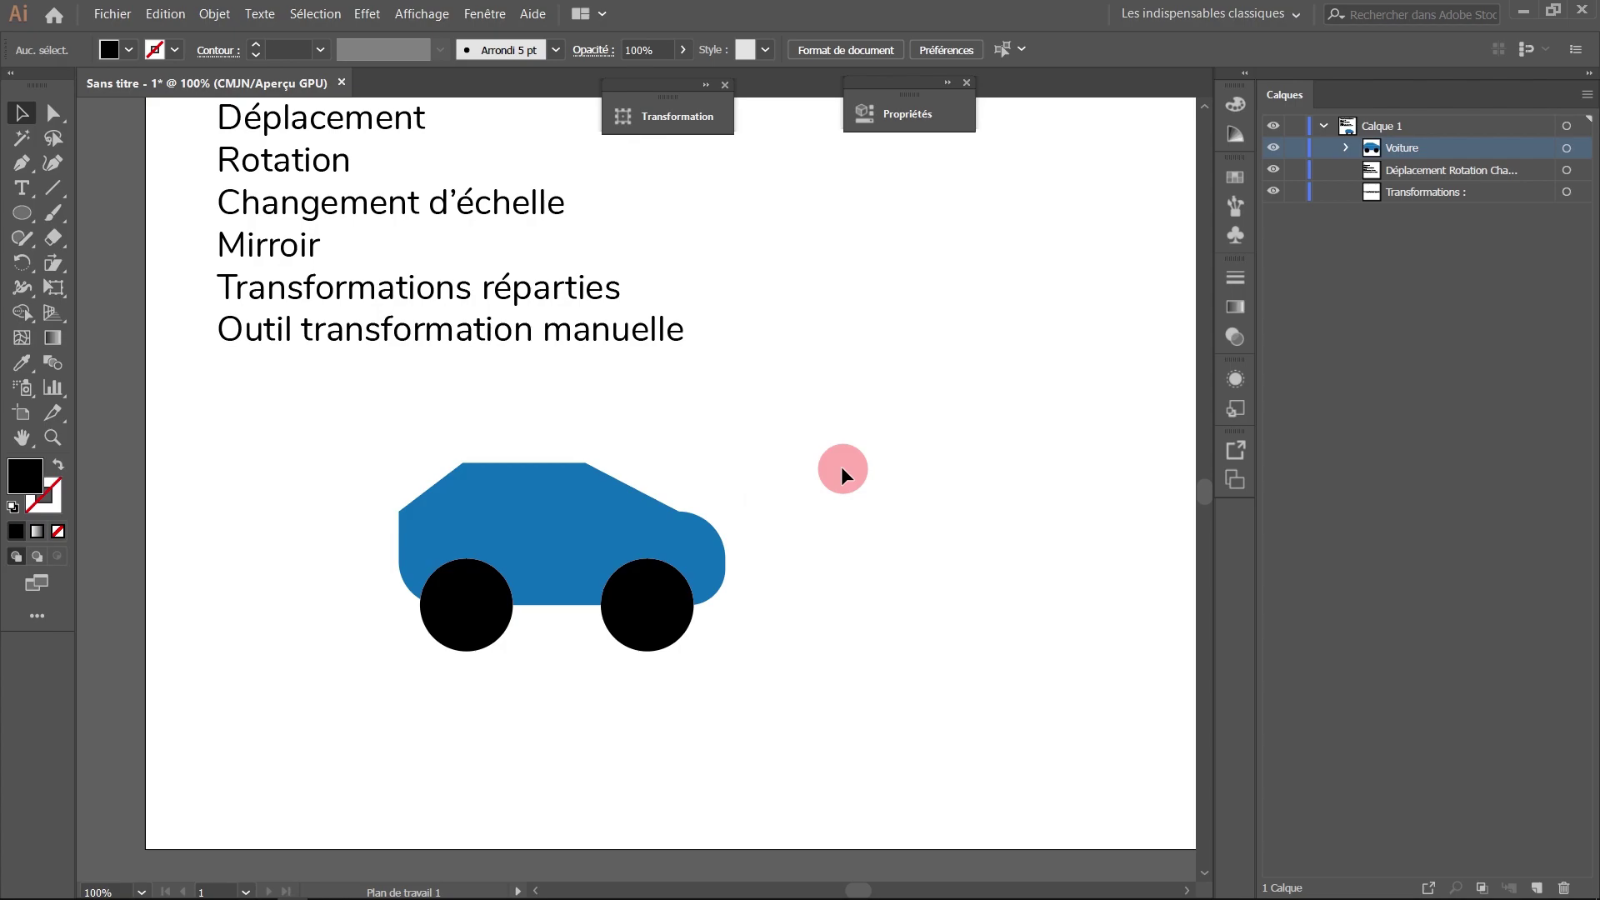
Move the car further left, test a duplicate and remove it, then reselect the car.
{"action": "left_click_drag", "start_coordinate": [532, 580], "coordinate": [380, 564]}
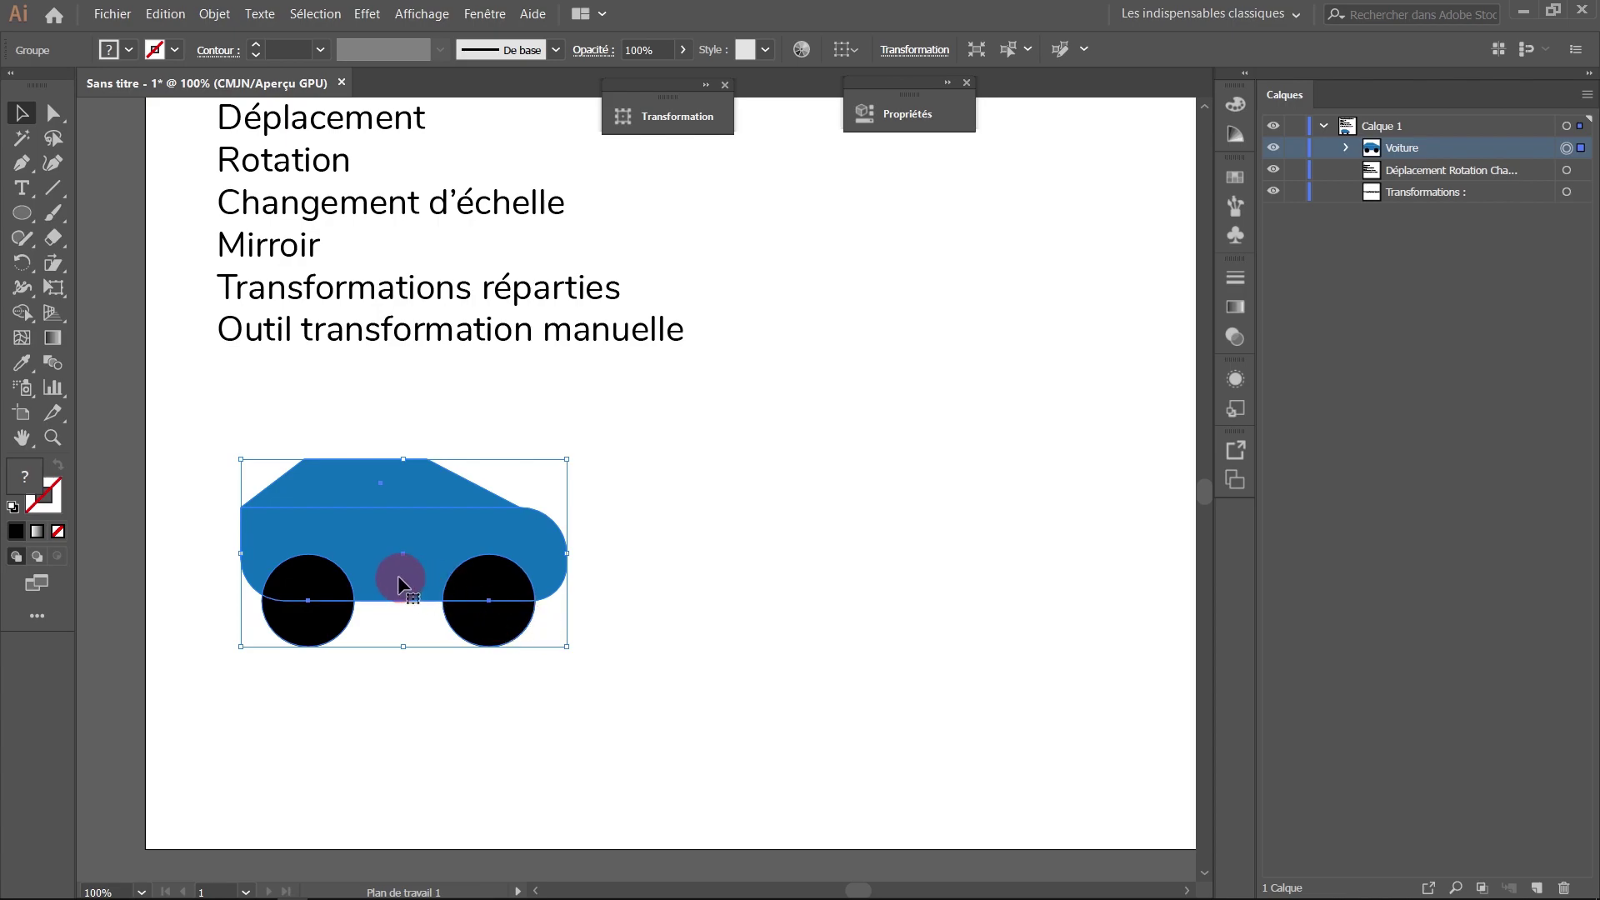
{"action": "left_click", "coordinate": [607, 560]}
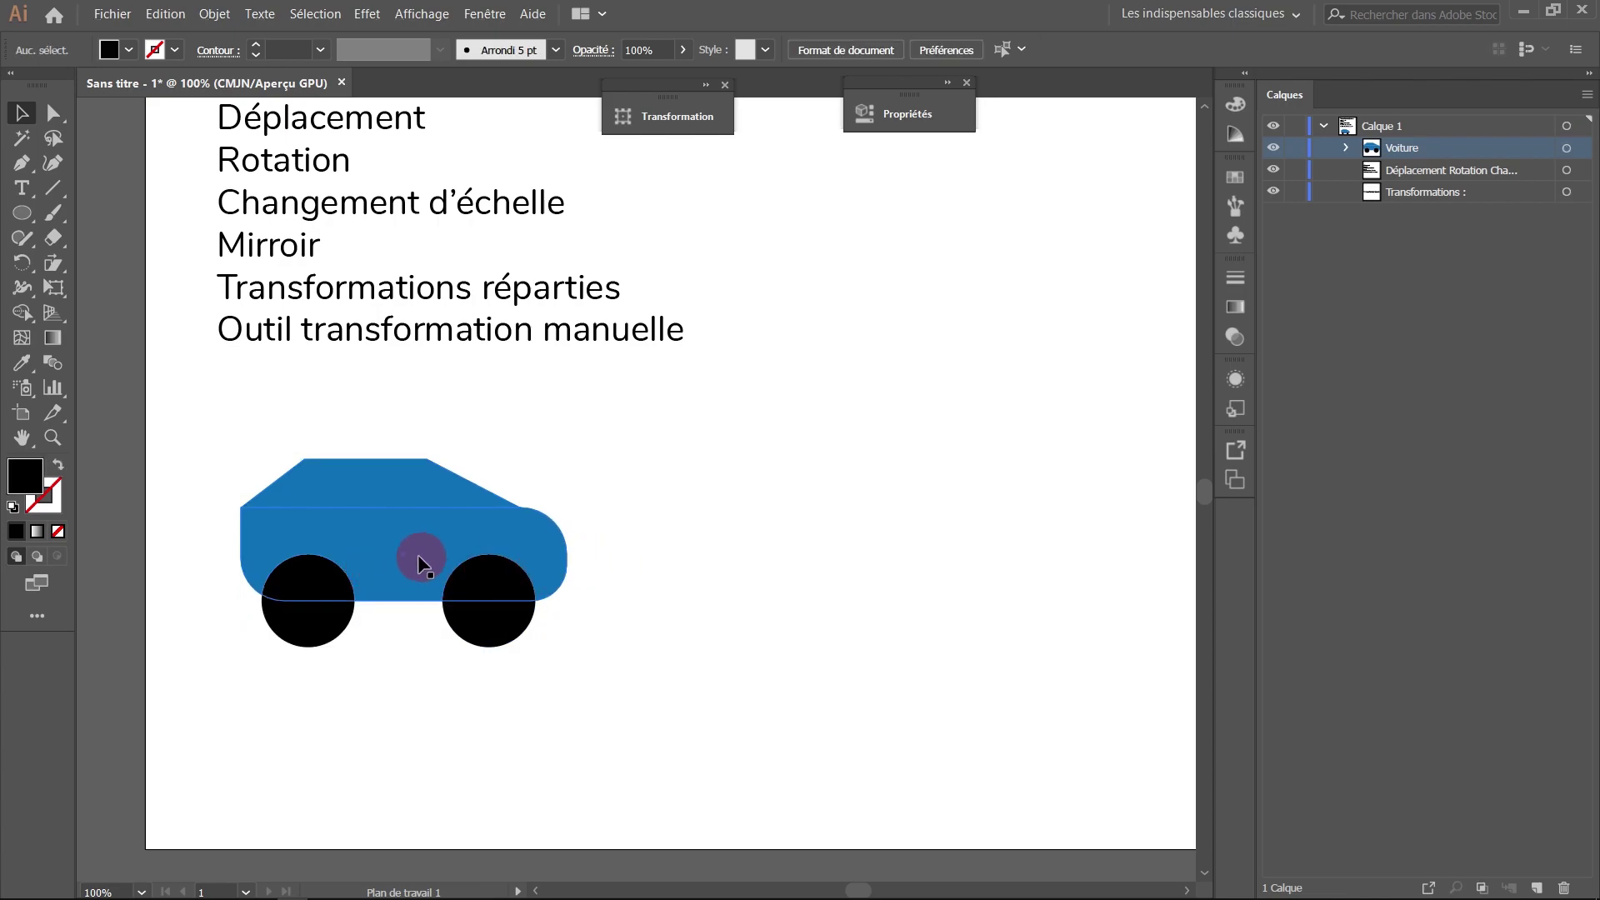
{"action": "left_click_drag", "start_coordinate": [418, 557], "coordinate": [840, 553], "text": "alt"}
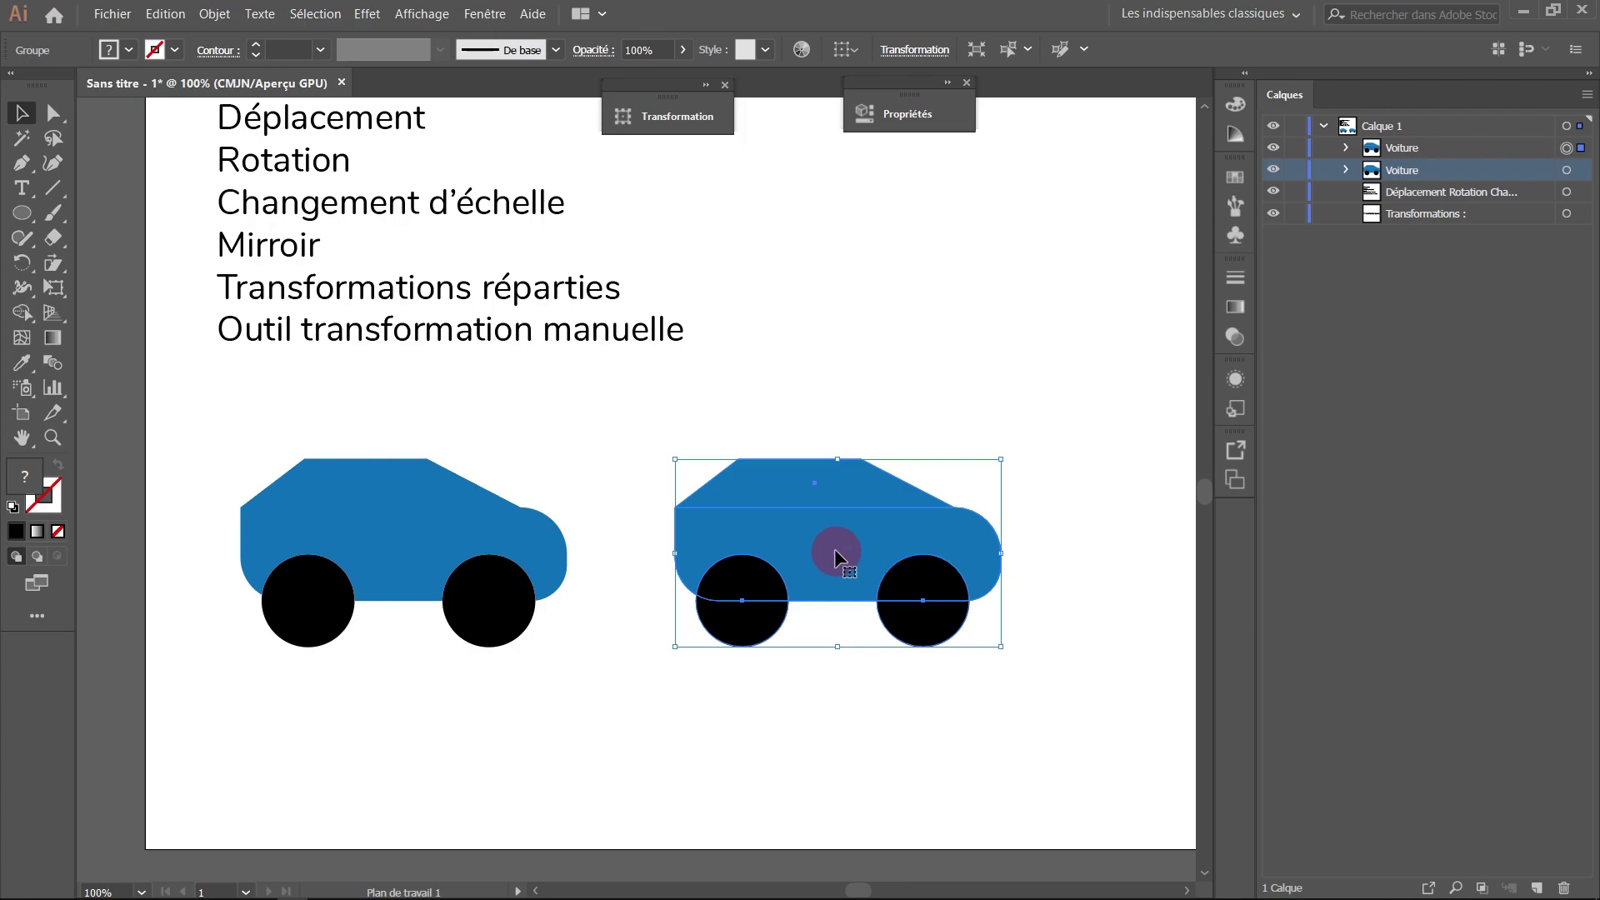
{"action": "key", "text": "Delete"}
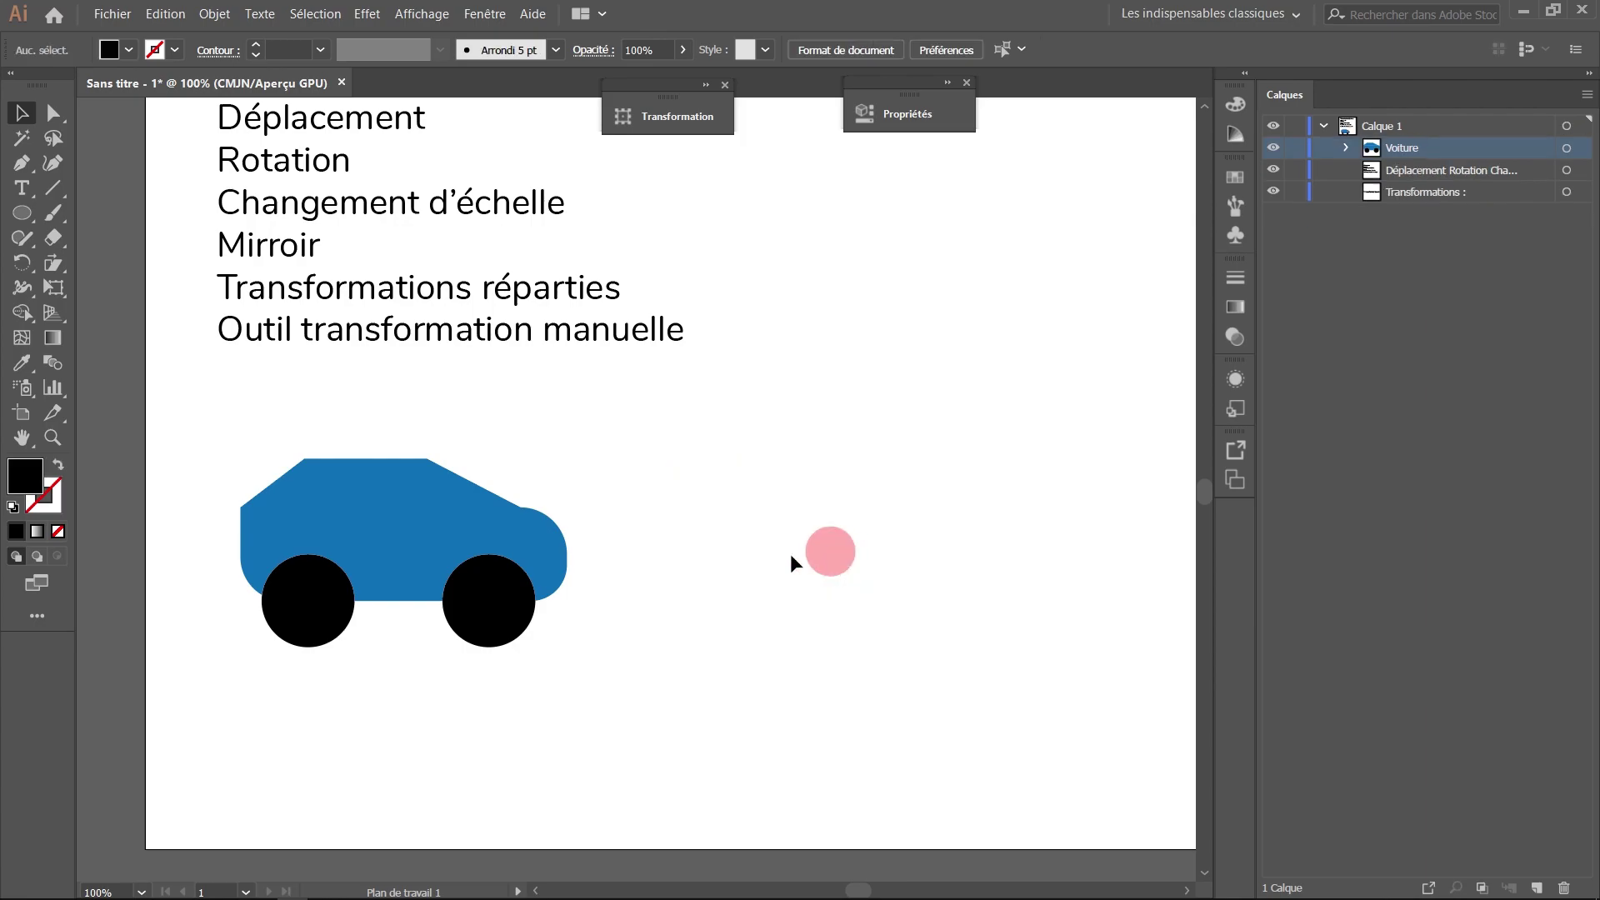
{"action": "left_click", "coordinate": [462, 538]}
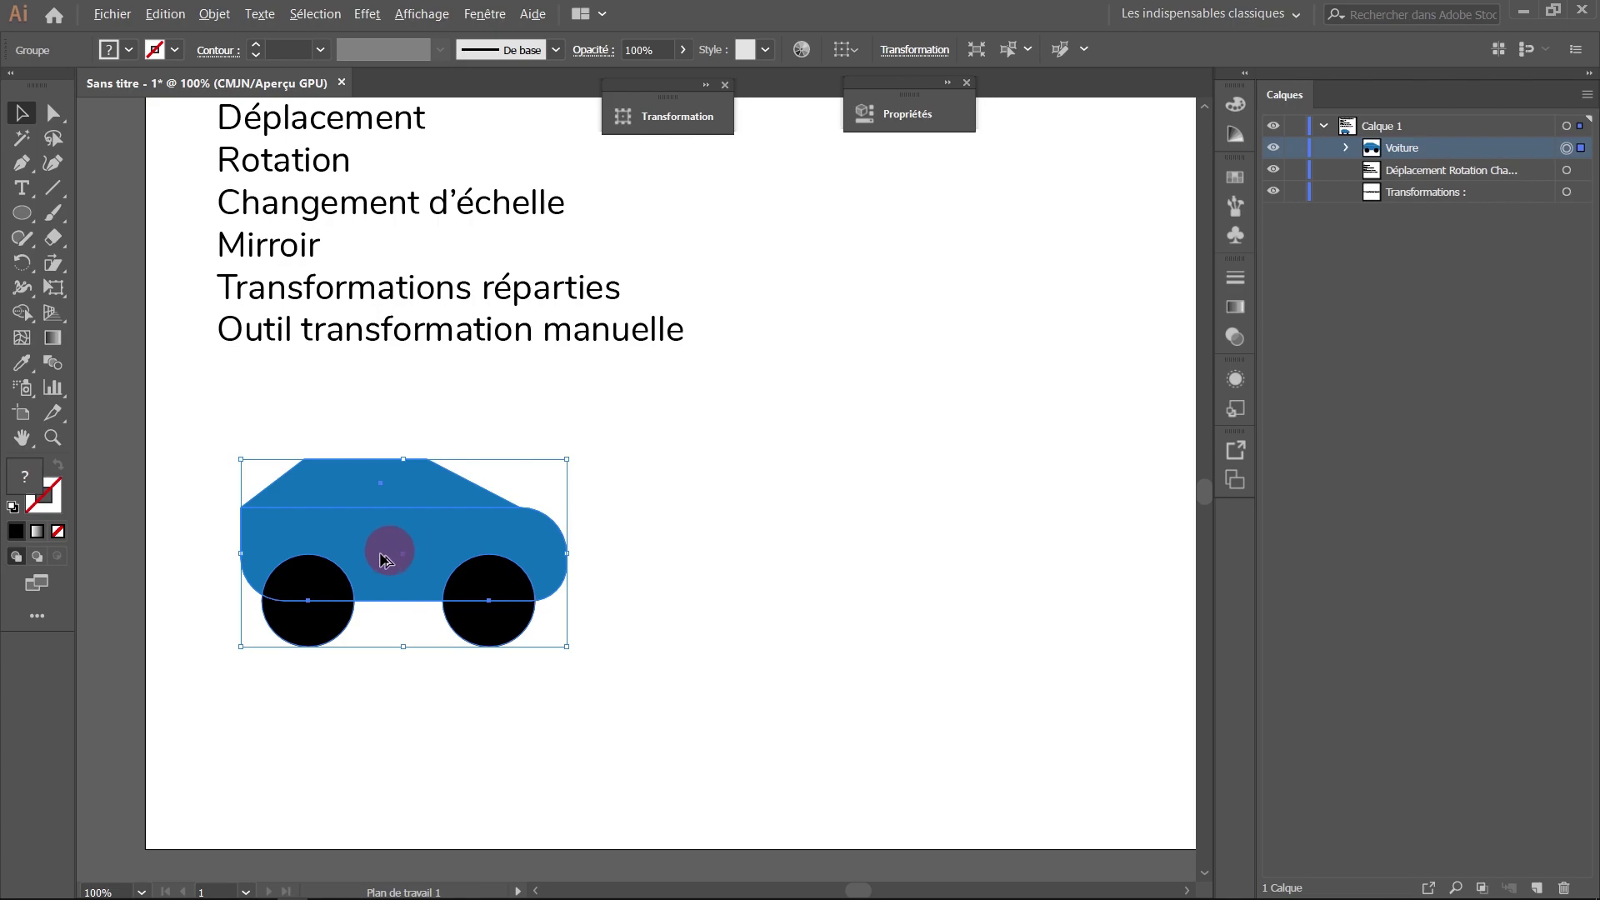
Alt-drag a car copy right, repeat it twice with Ctrl+D, then undo back toward one car.
{"action": "left_click_drag", "start_coordinate": [406, 546], "coordinate": [481, 557]}
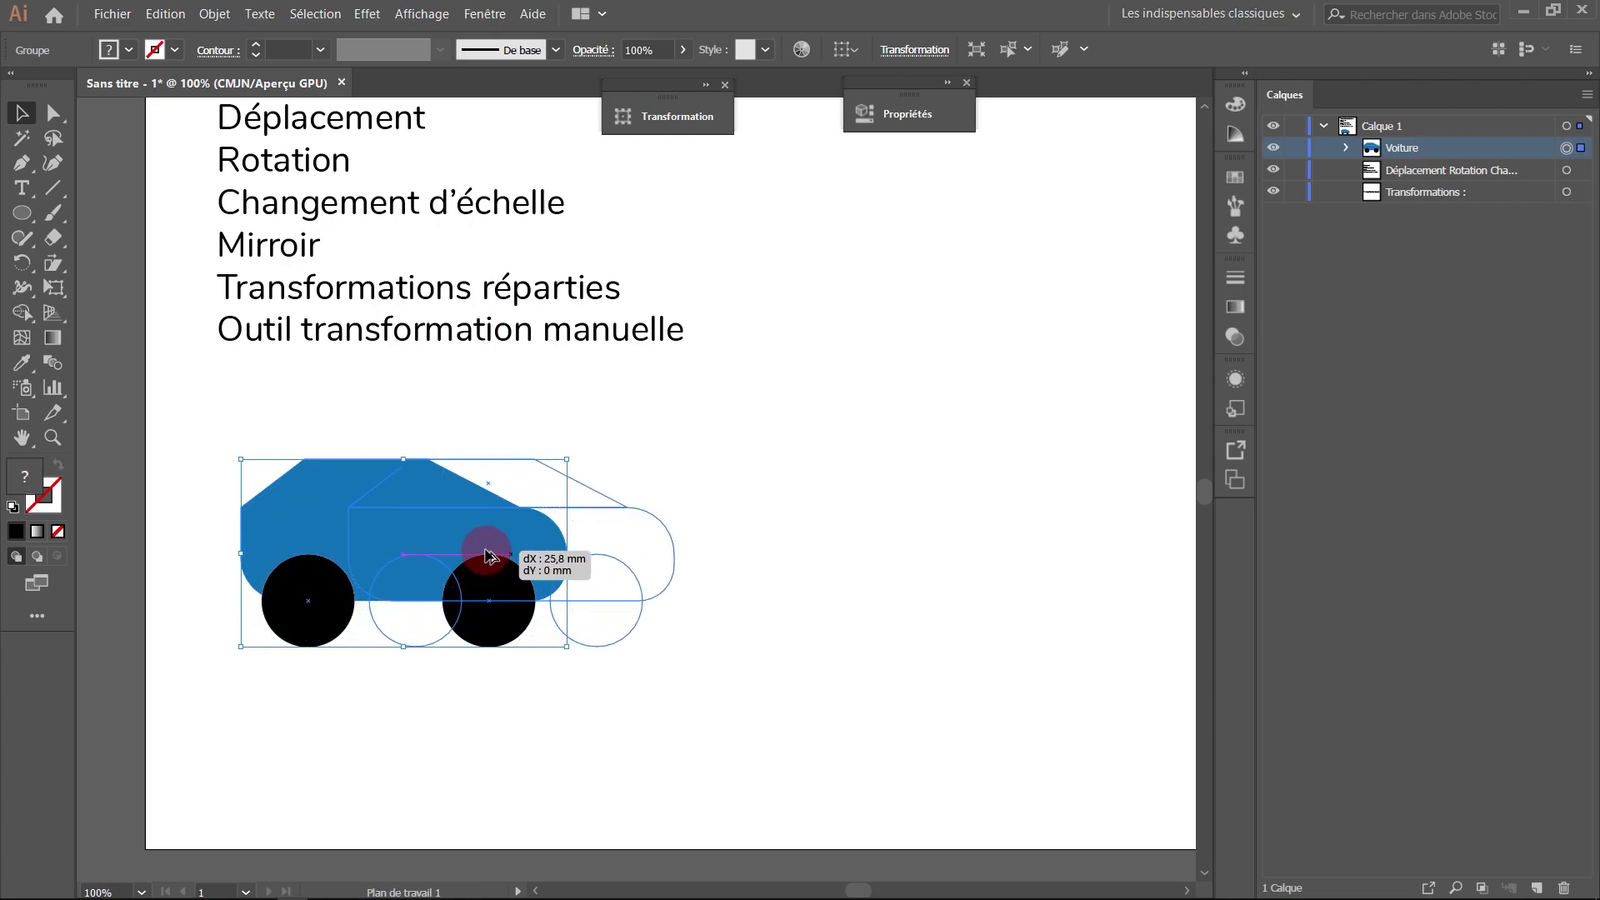
{"action": "left_click", "coordinate": [1050, 648]}
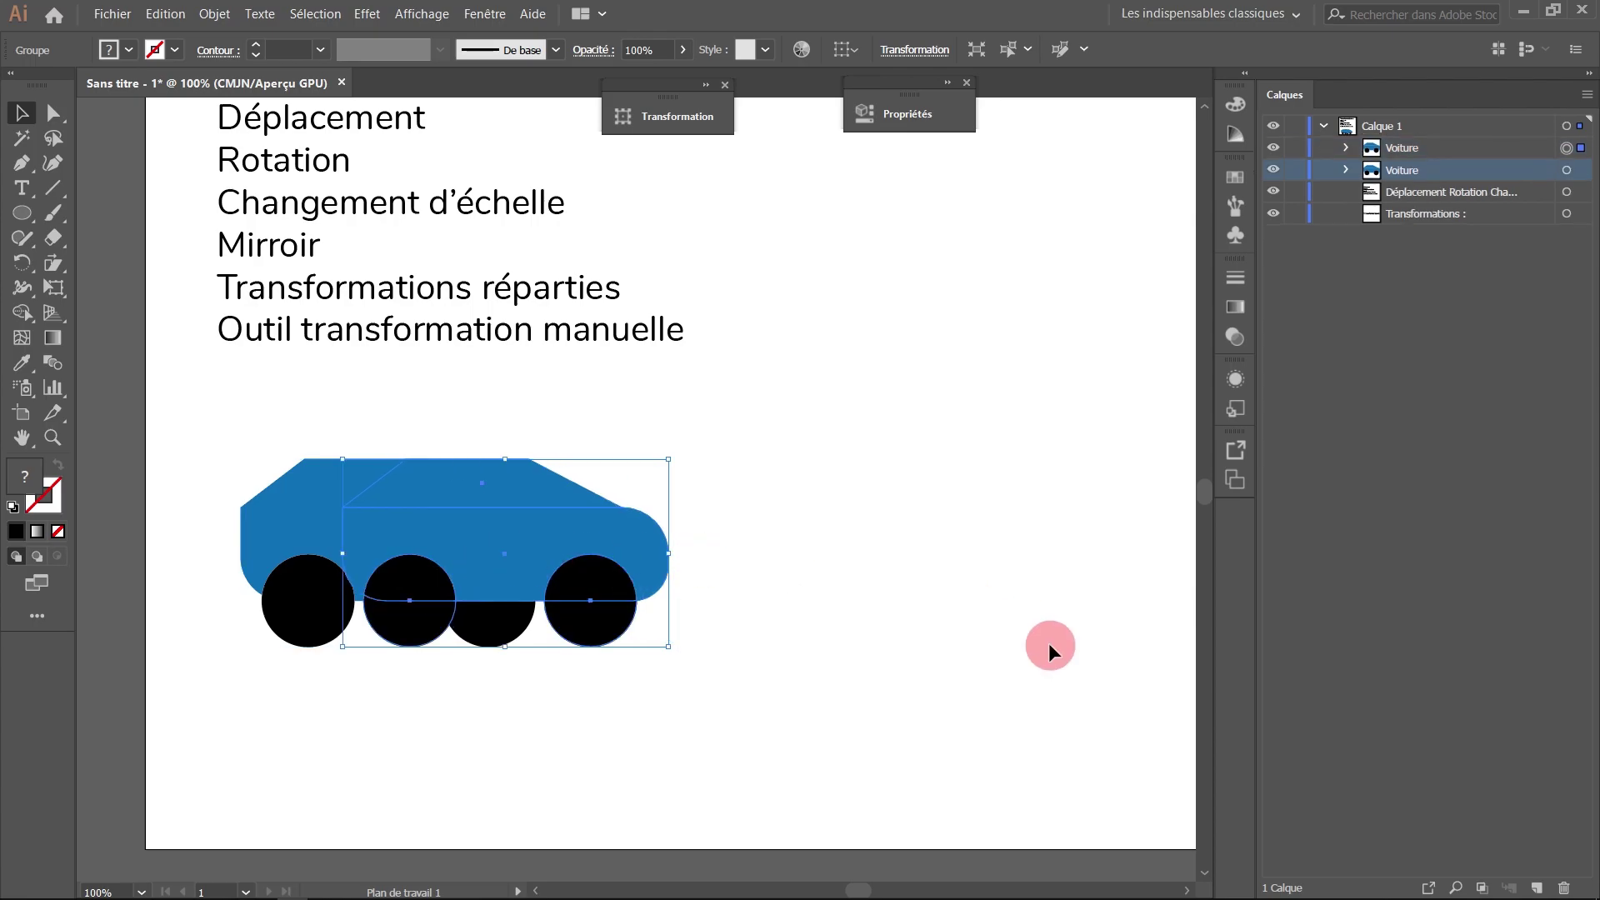
{"action": "key", "text": "ctrl+d"}
{"action": "key", "text": "ctrl+d"}
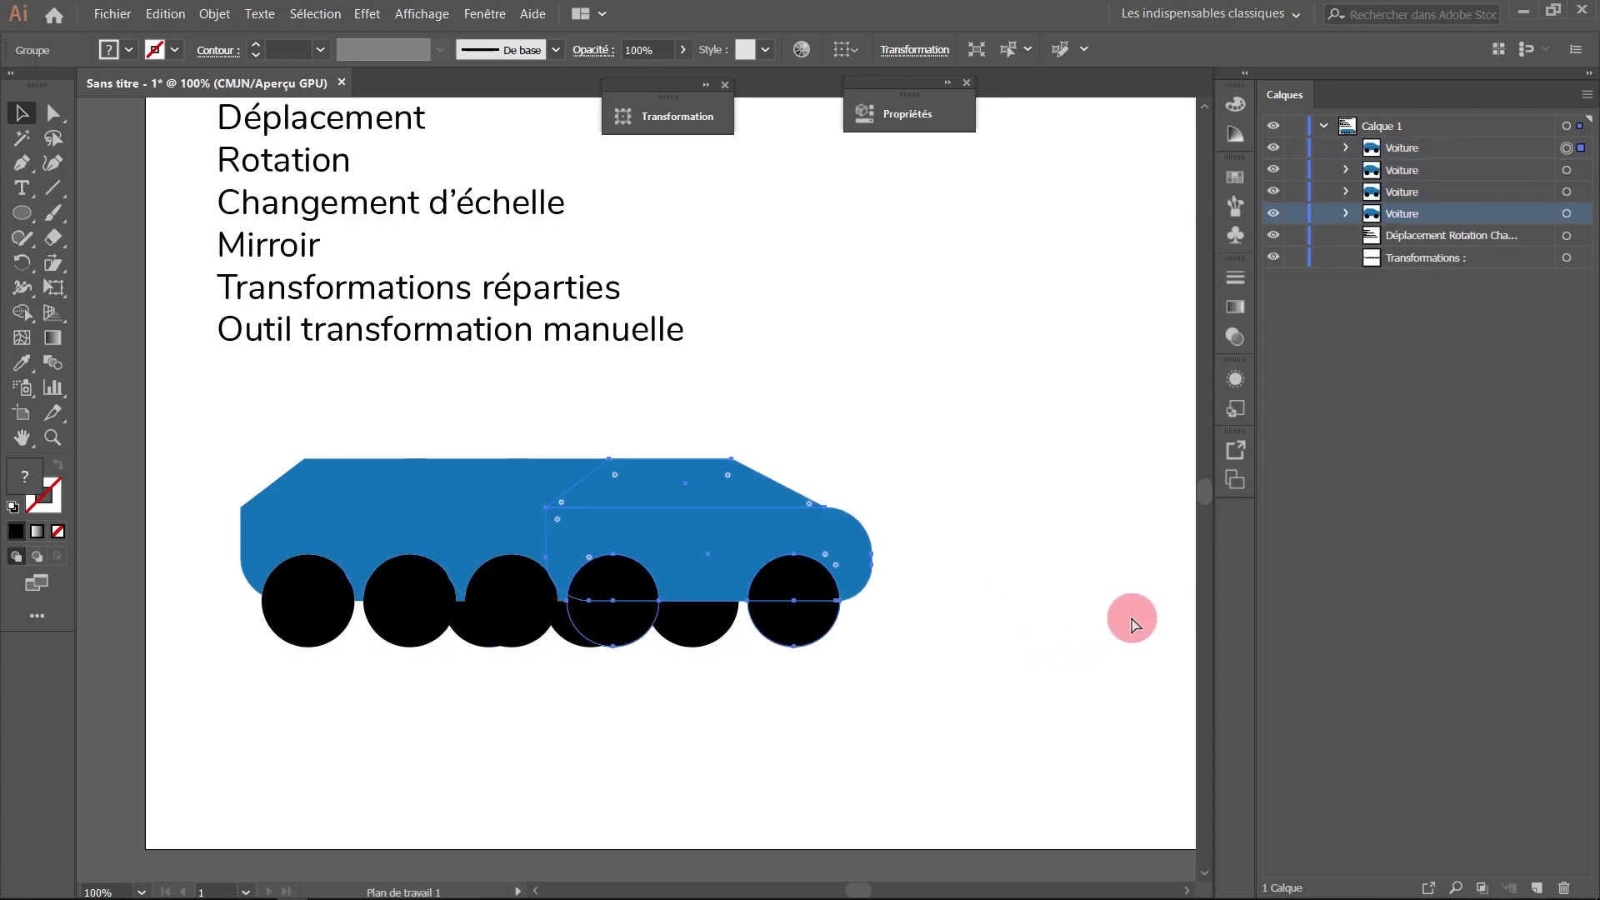
{"action": "key", "text": "ctrl+d"}
{"action": "key", "text": "ctrl+d"}
{"action": "key", "text": "ctrl+d"}
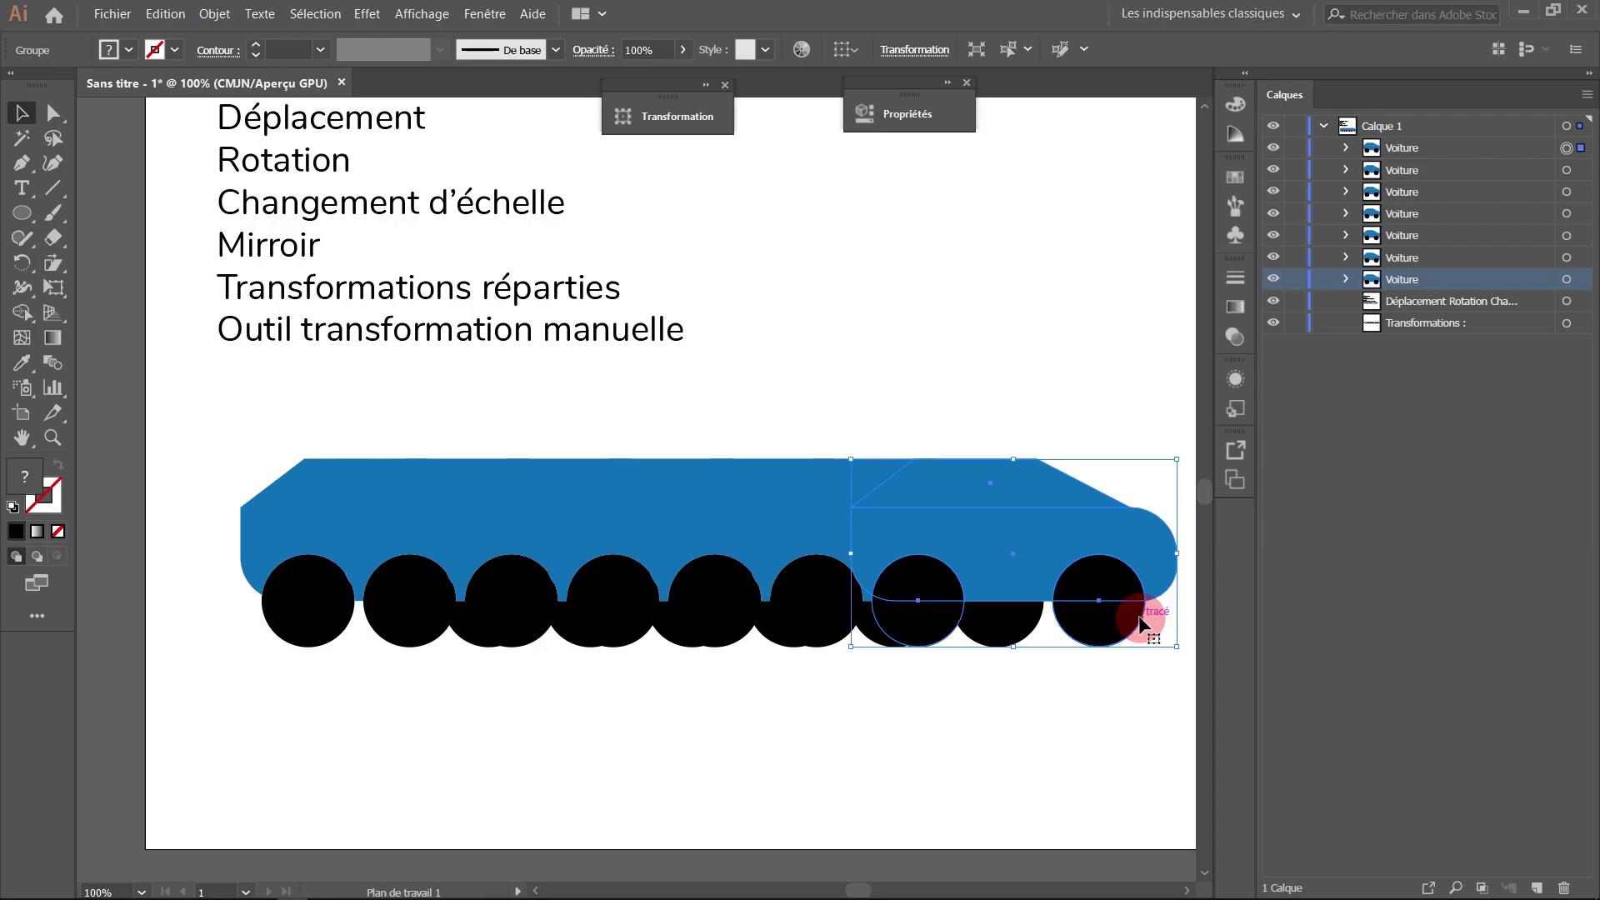
{"action": "key", "text": "ctrl+z"}
{"action": "key", "text": "ctrl+z"}
{"action": "key", "text": "ctrl+z"}
{"action": "key", "text": "ctrl+z"}
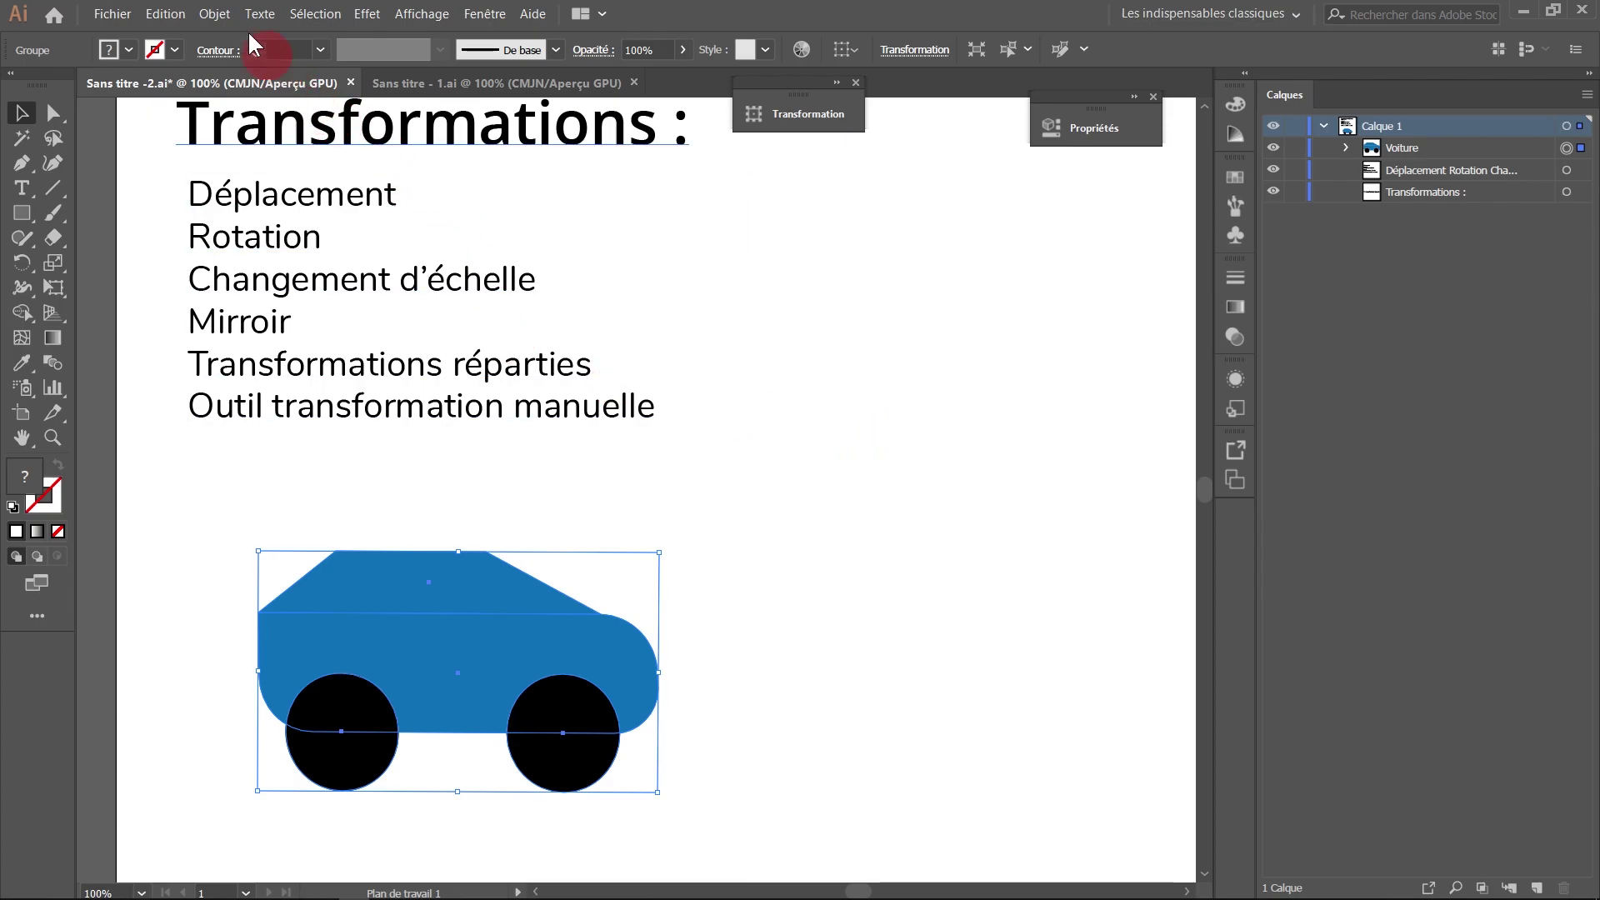
Open the Déplacement dialog from Objet > Transformation and the selection tools, cancelling each time.
{"action": "left_click", "coordinate": [217, 17]}
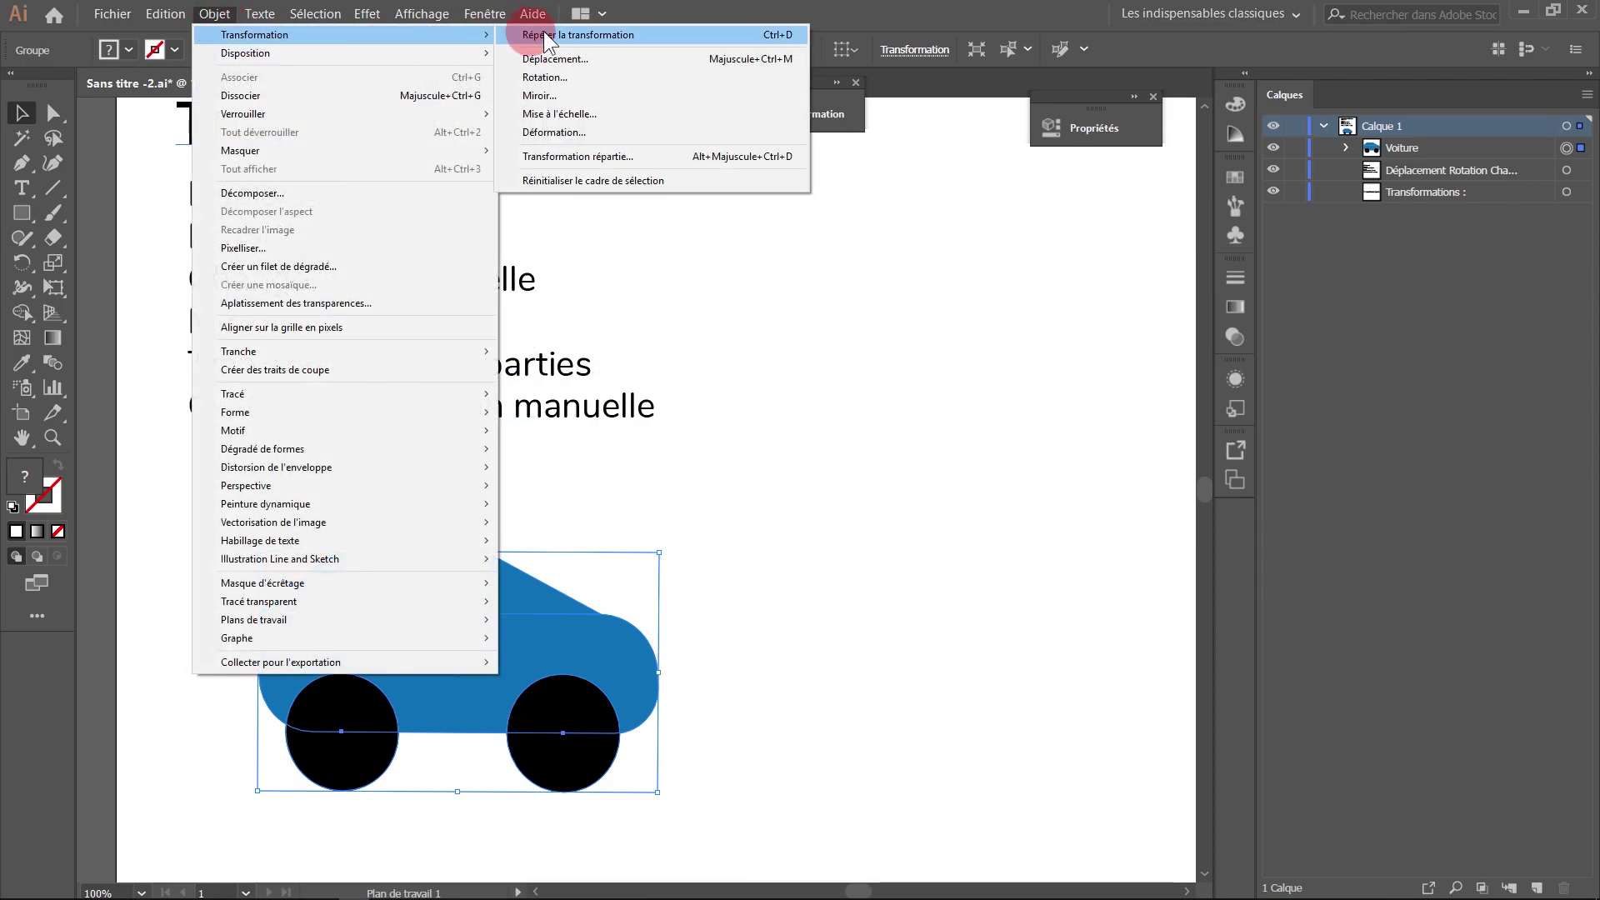
{"action": "mouse_move", "coordinate": [275, 35]}
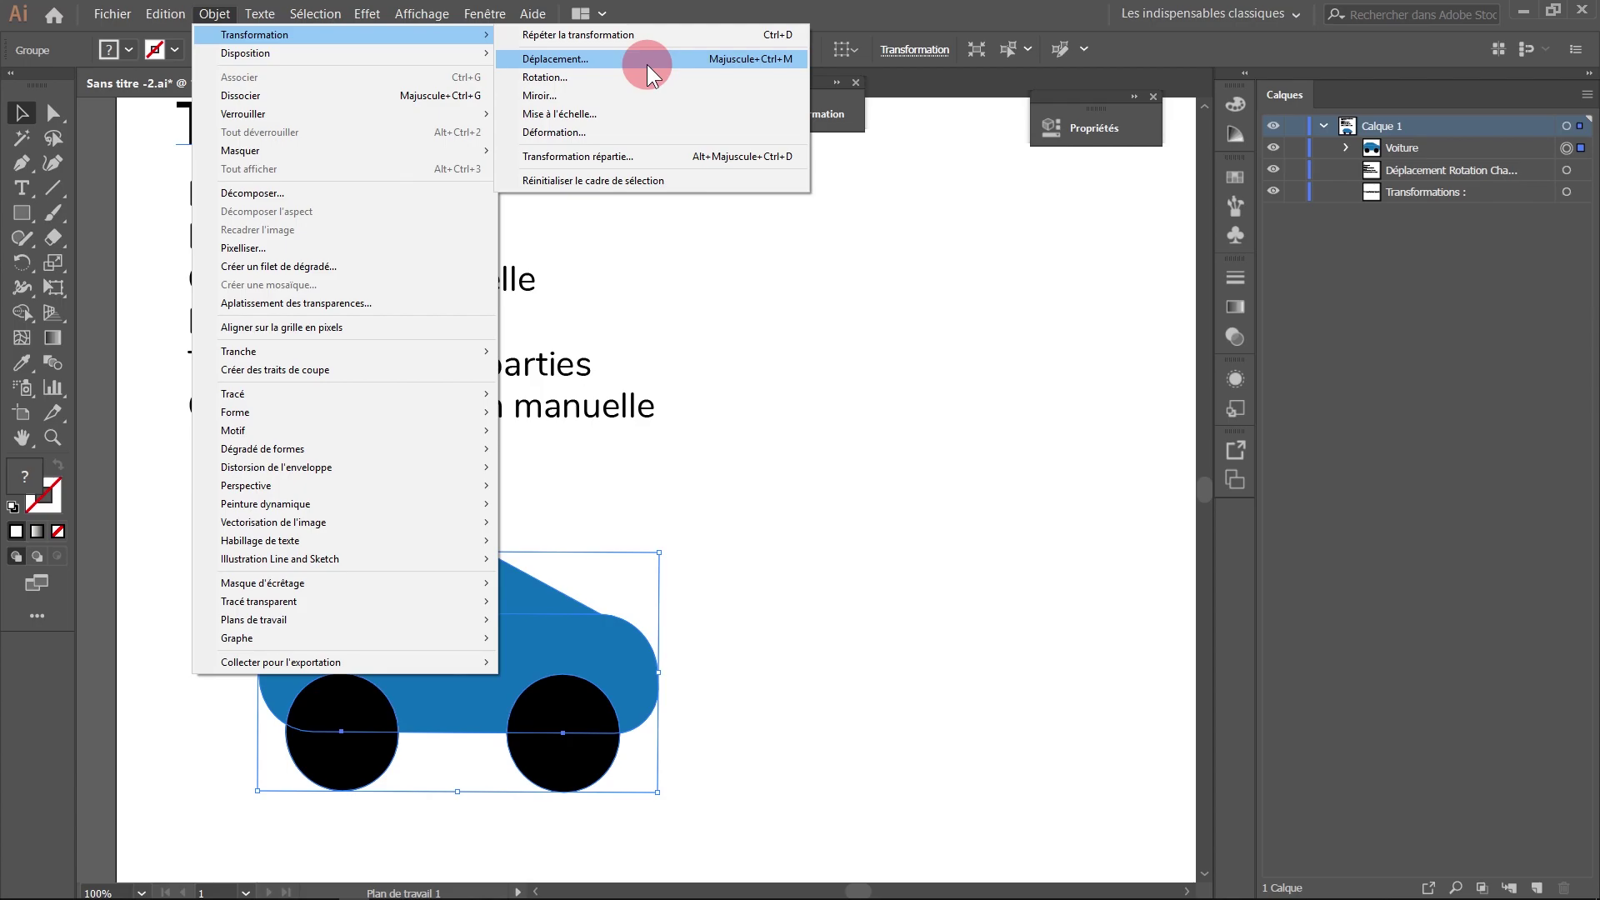
{"action": "left_click", "coordinate": [649, 60]}
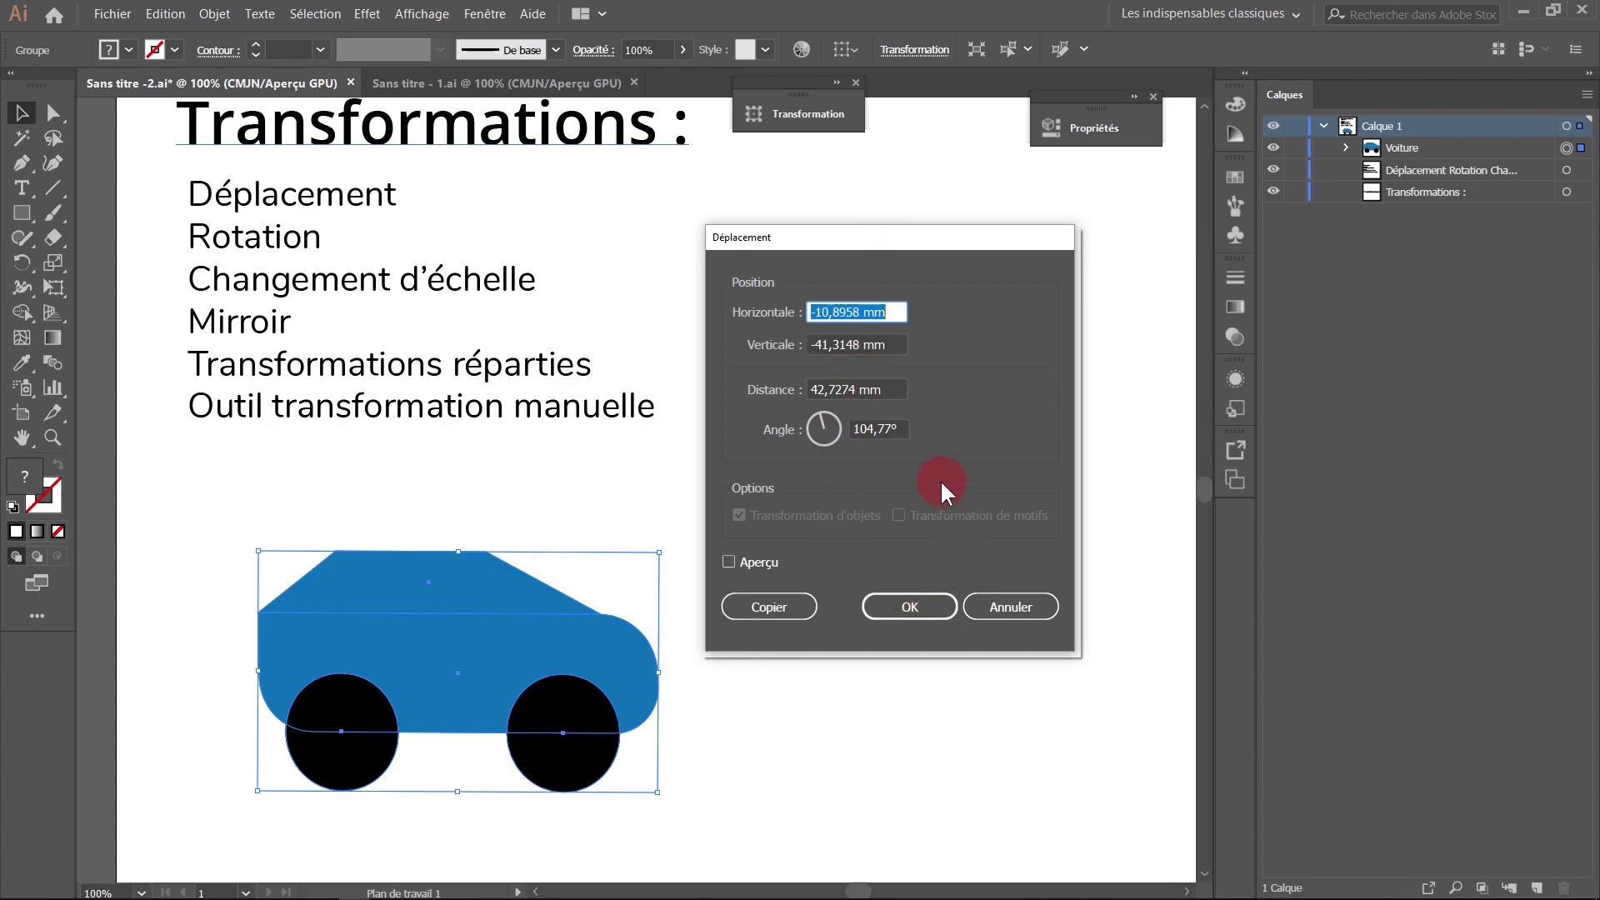
{"action": "left_click", "coordinate": [1010, 607]}
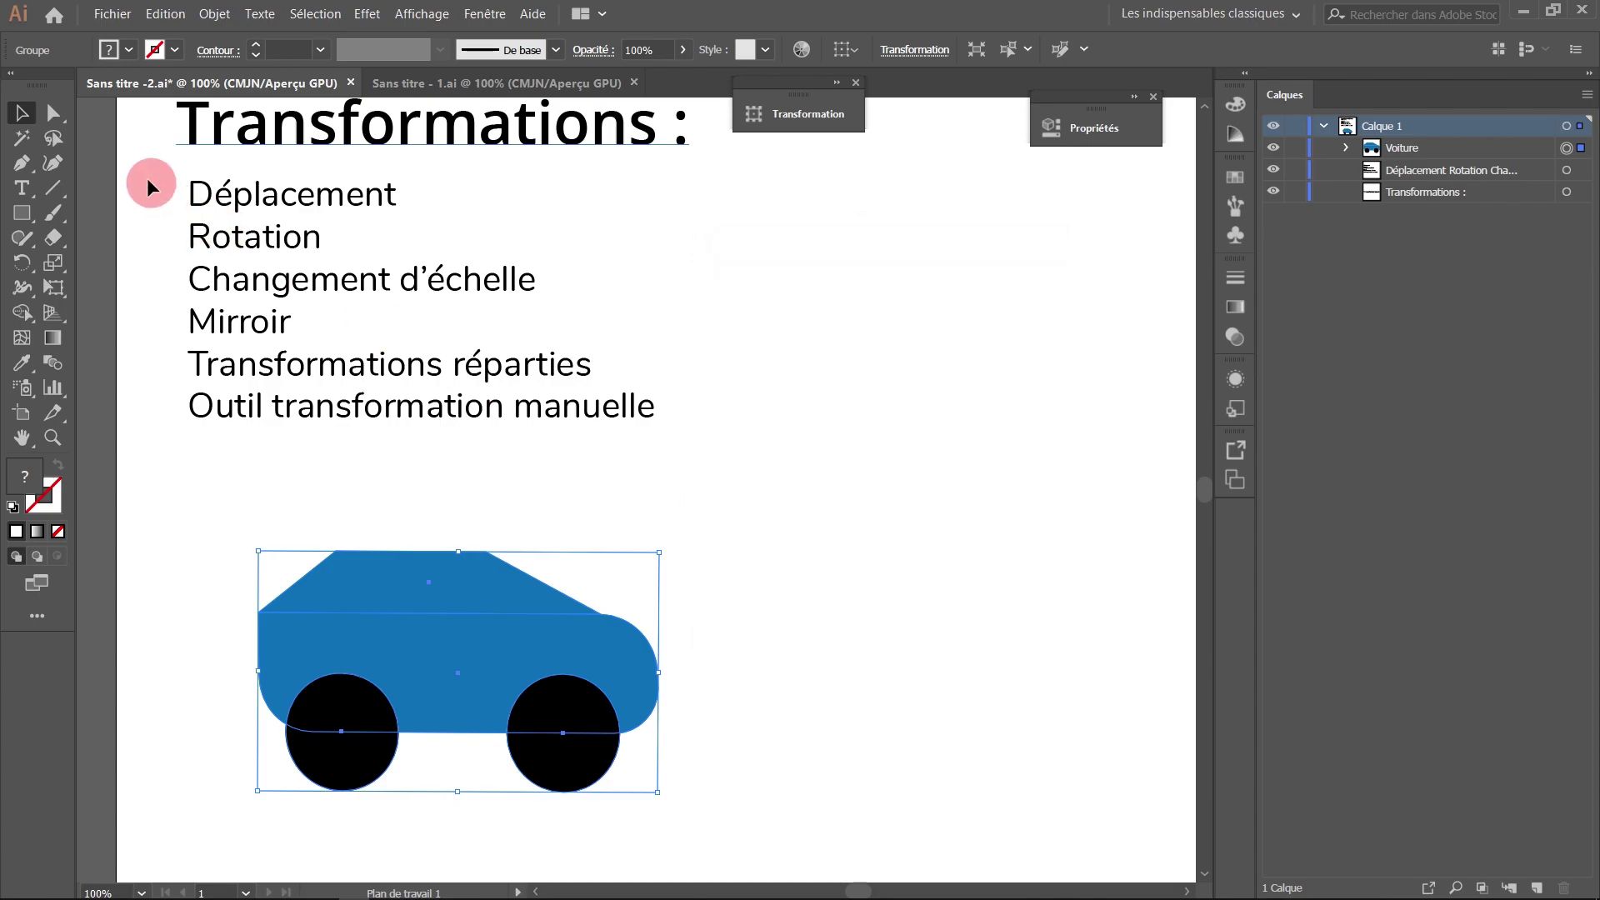
{"action": "double_click", "coordinate": [23, 119]}
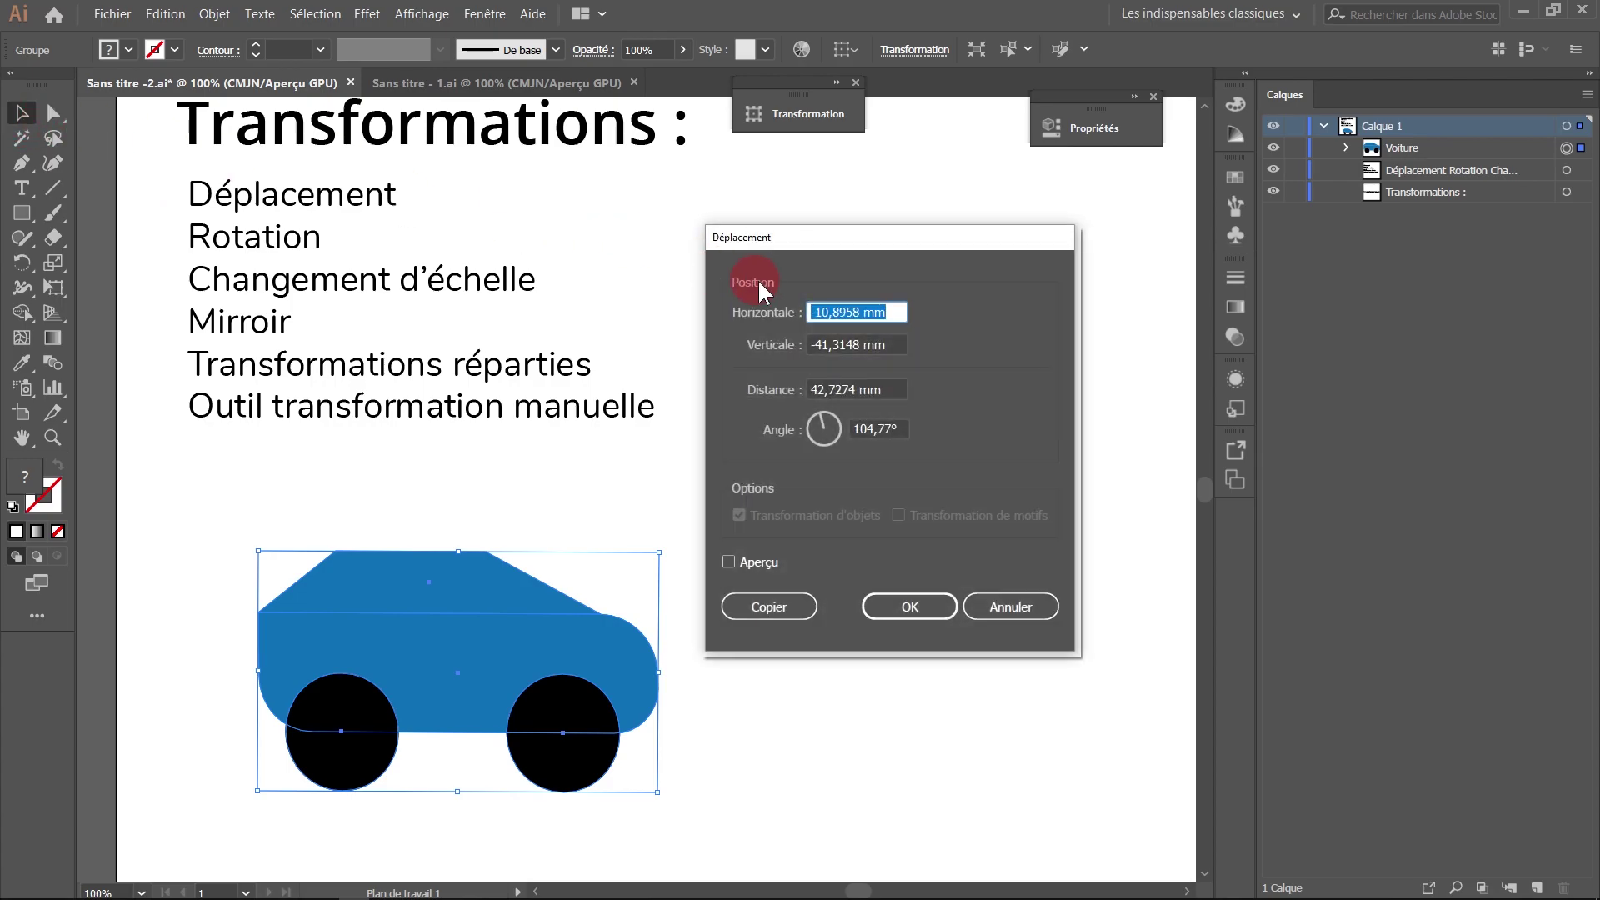
{"action": "key", "text": "Escape"}
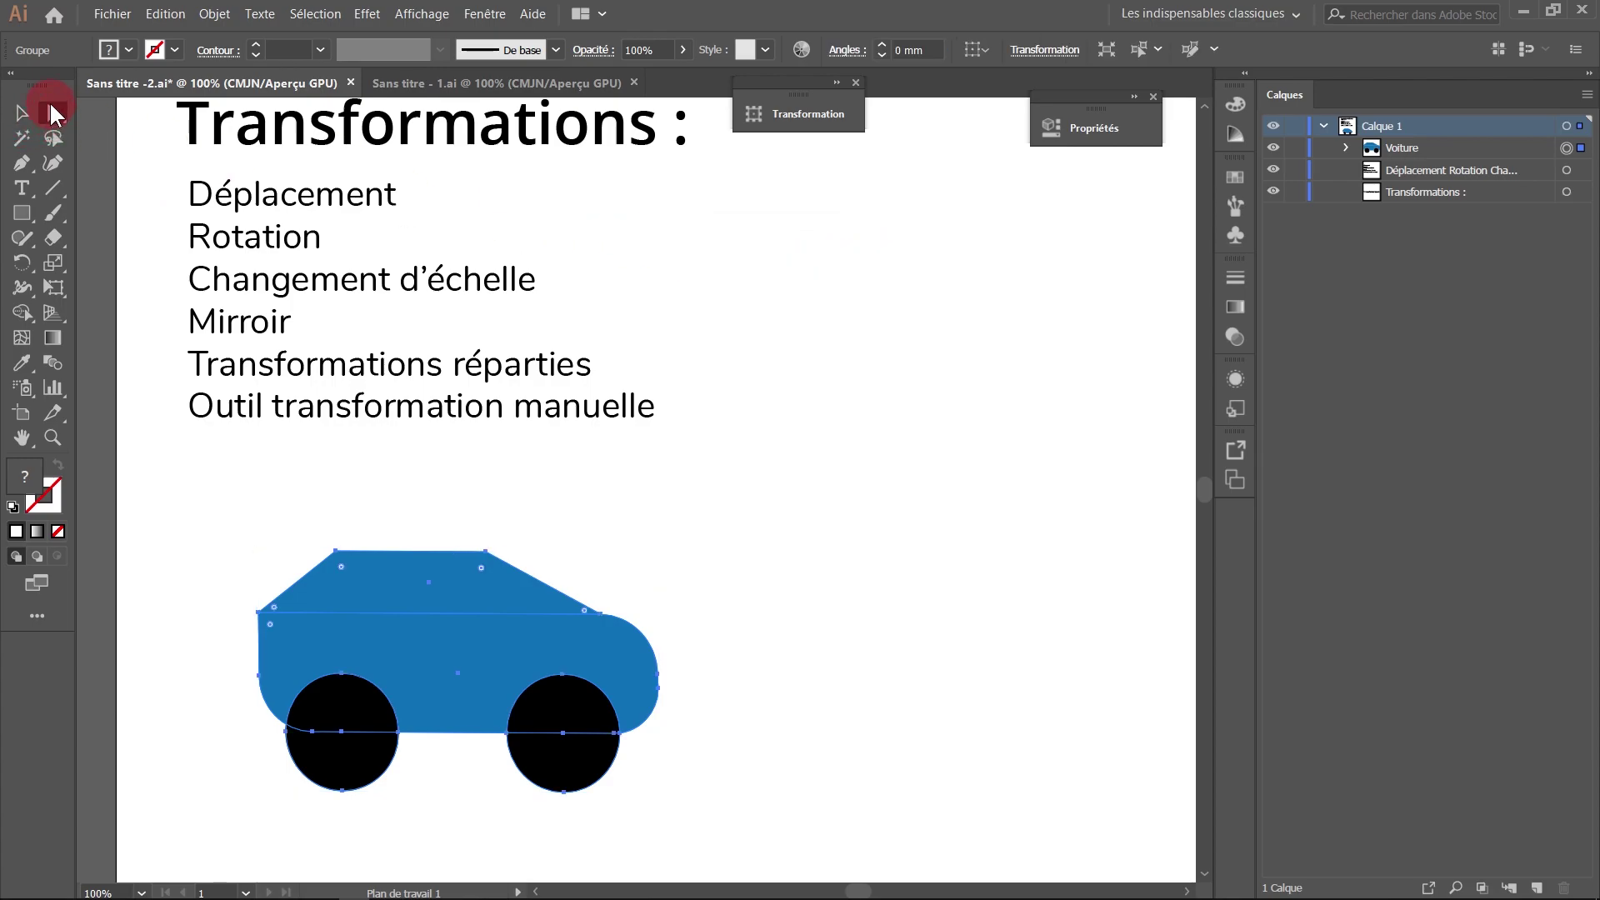
{"action": "double_click", "coordinate": [50, 108]}
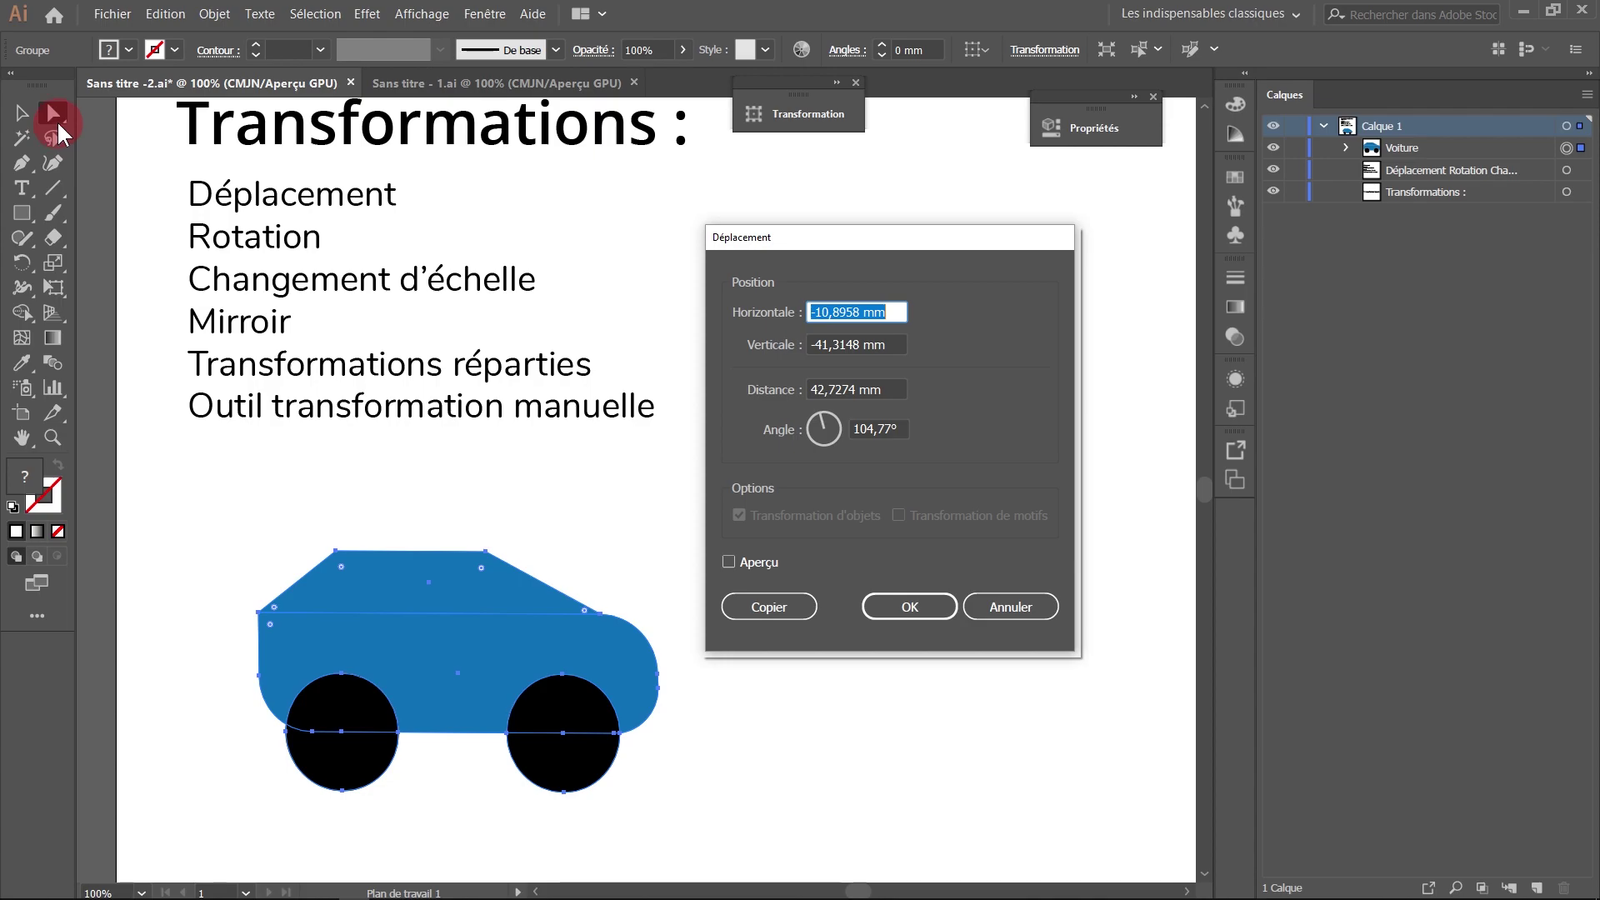
{"action": "left_click", "coordinate": [1088, 586]}
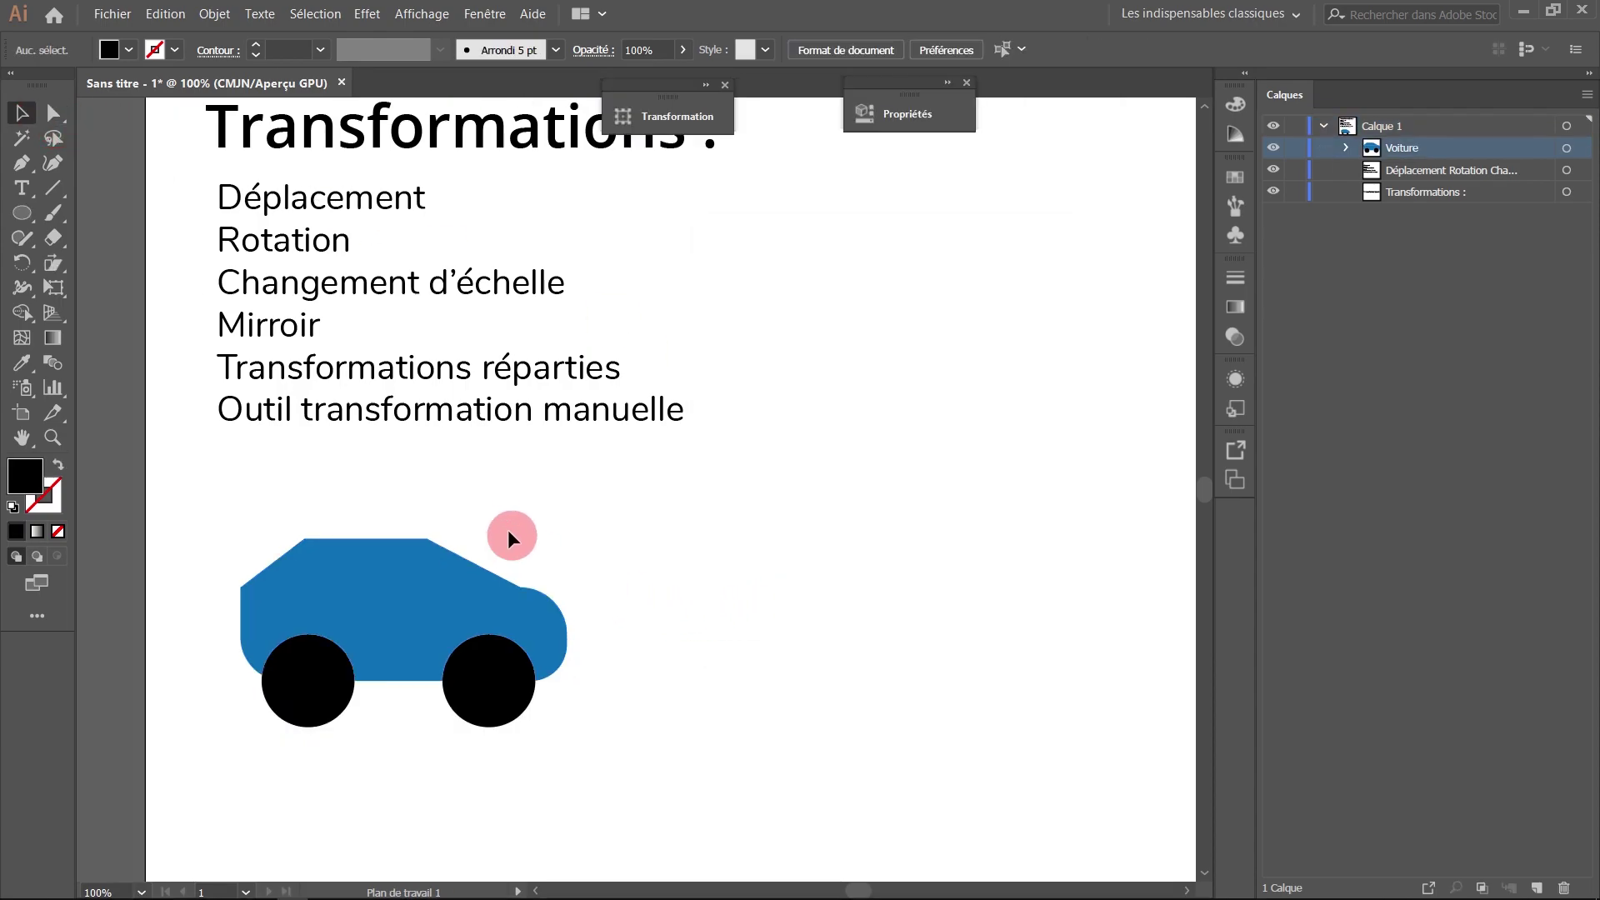